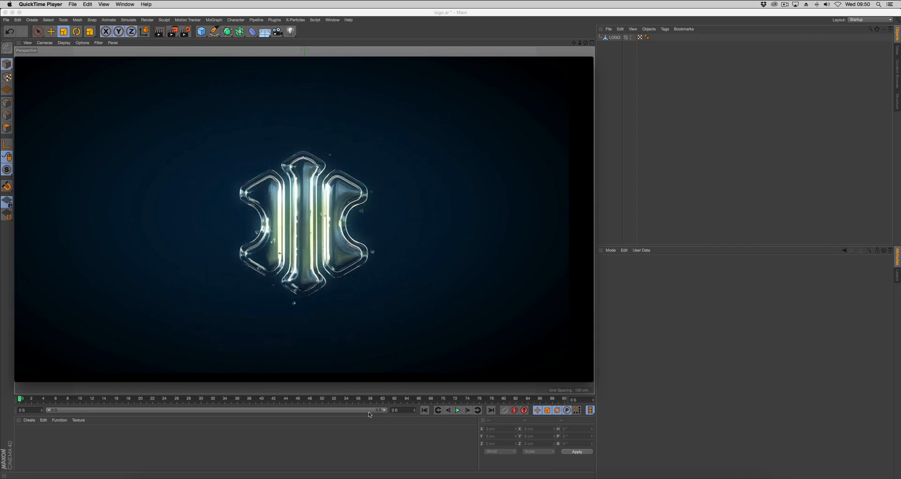
Review the finished fluid-to-logo movie, from the swirling liquid through to the settled logo
mouse_move(209, 328)
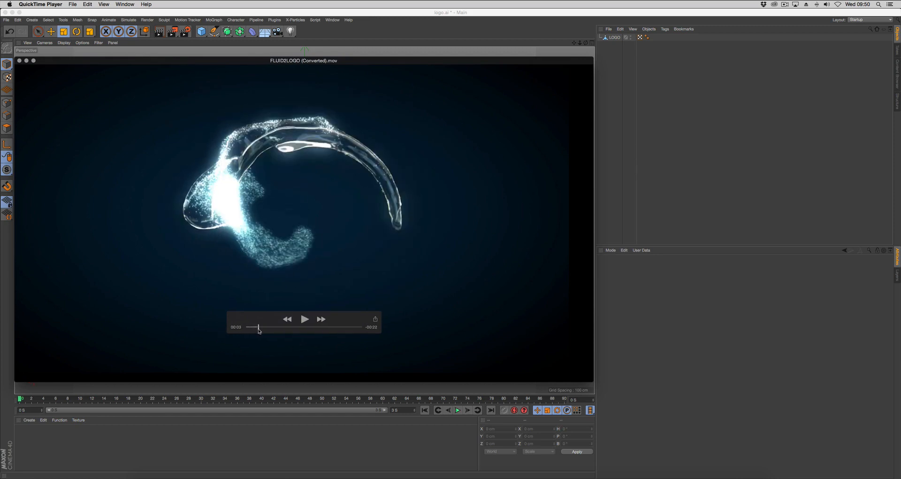
left_click_drag(266, 332, 276, 333)
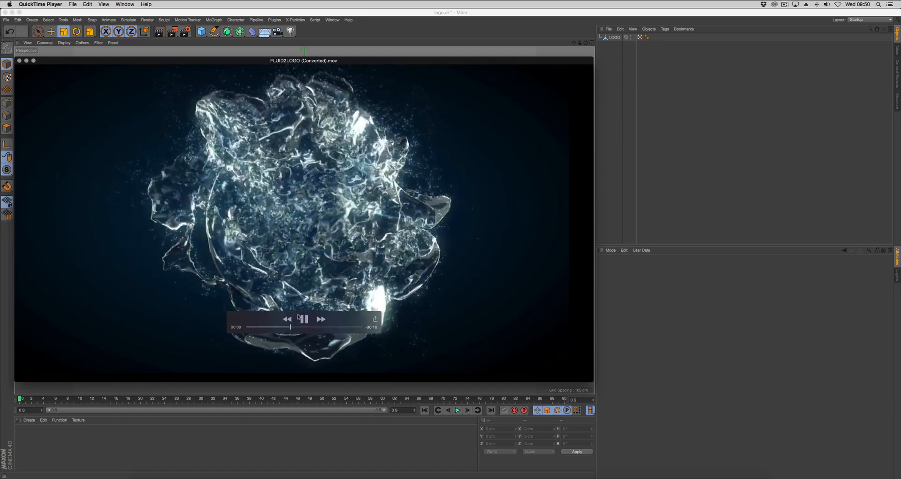
left_click_drag(294, 328, 337, 329)
key("space")
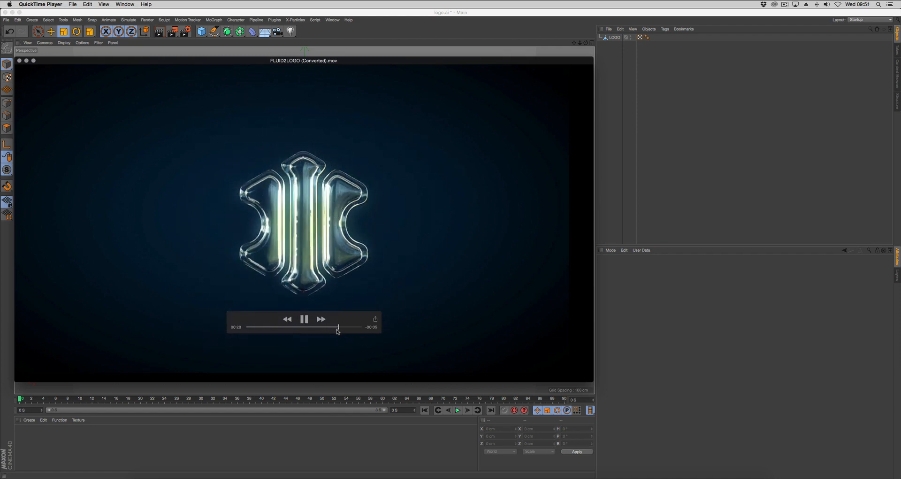
Switch to Cinema 4D and create an X-Particles system with an emitter in its Emitters folder
left_click(203, 12)
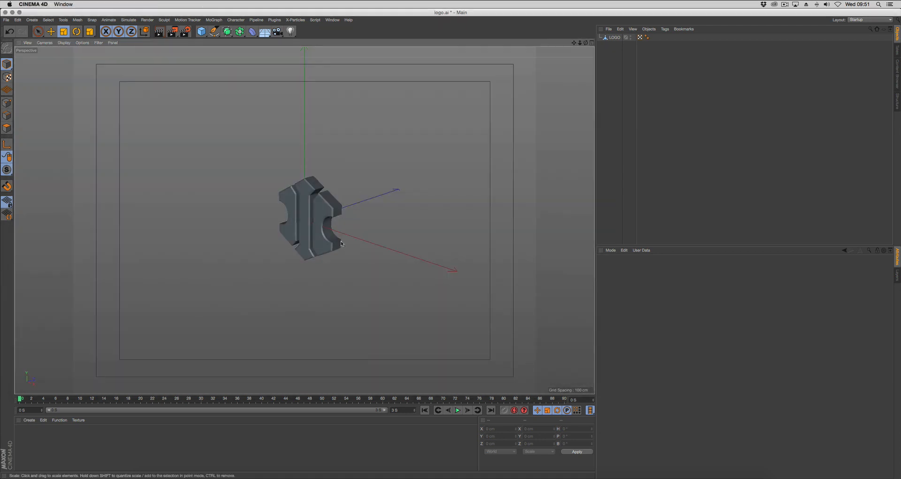
left_click_drag(355, 269, 376, 264, "alt")
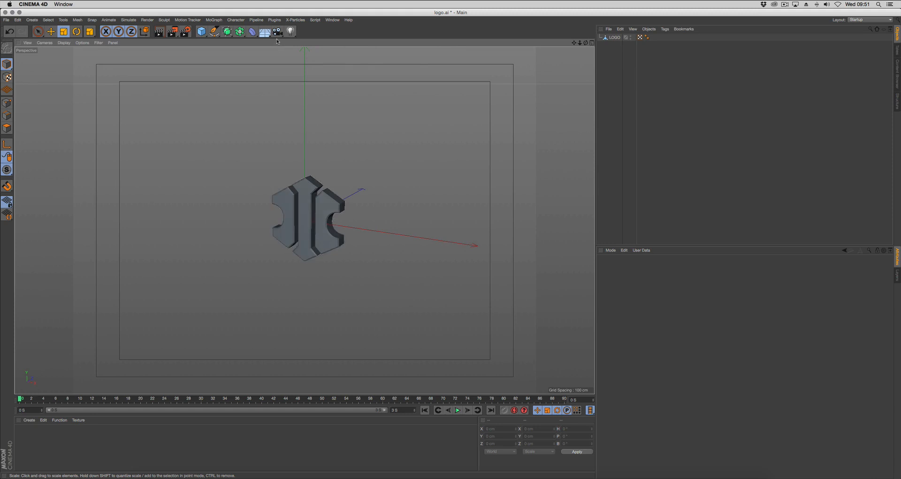
left_click(295, 20)
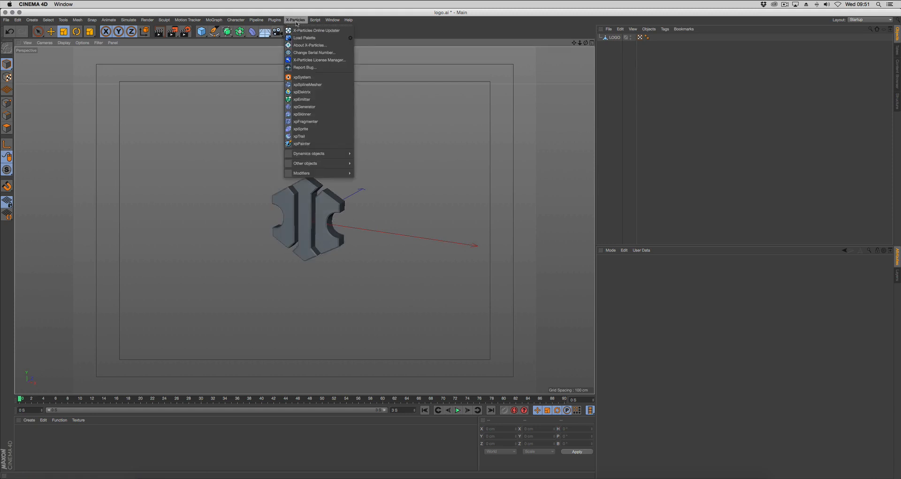
left_click(310, 78)
left_click(621, 58)
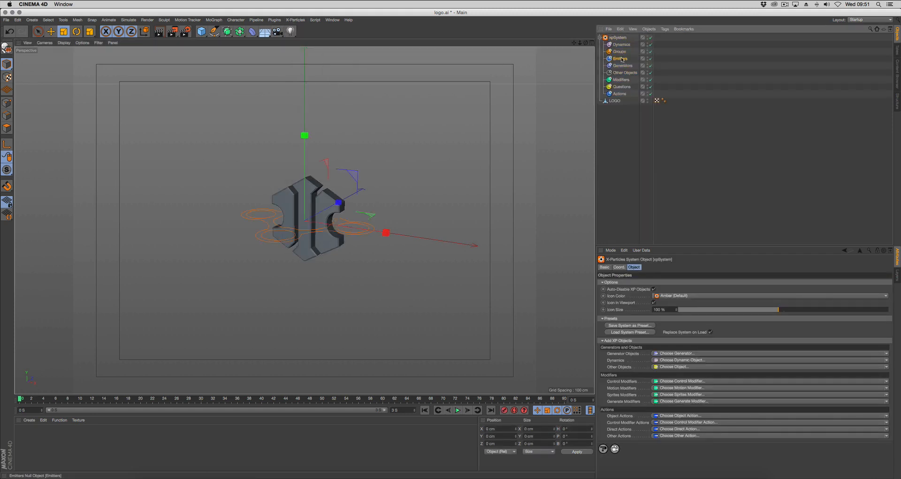
left_click(624, 298)
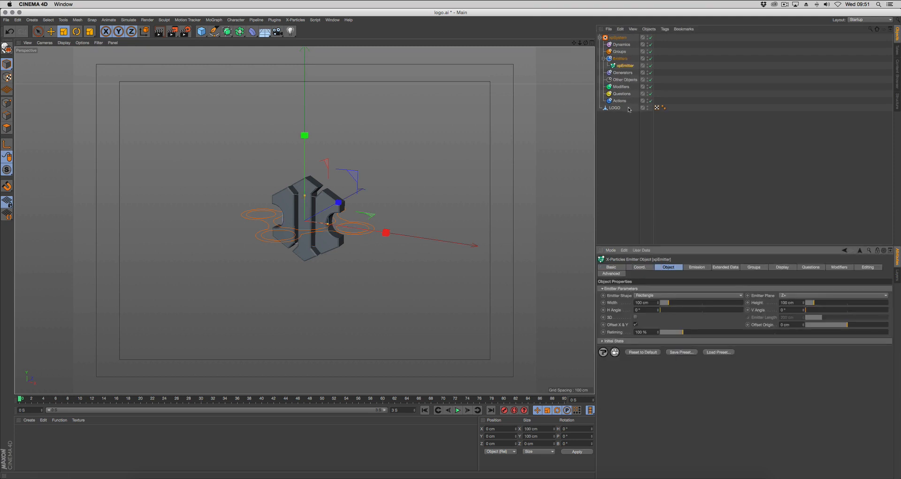
Add an xpDomain object to the particle system's Dynamics folder
left_click(621, 45)
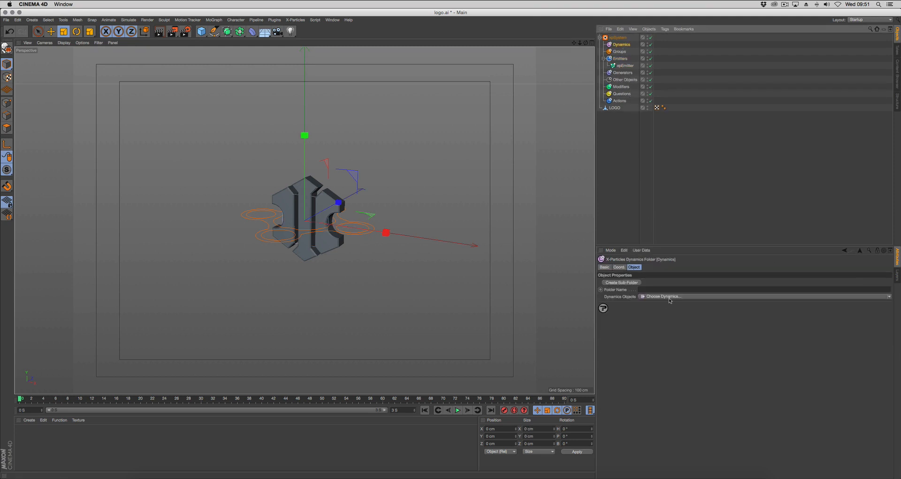
left_click(670, 297)
left_click(657, 310)
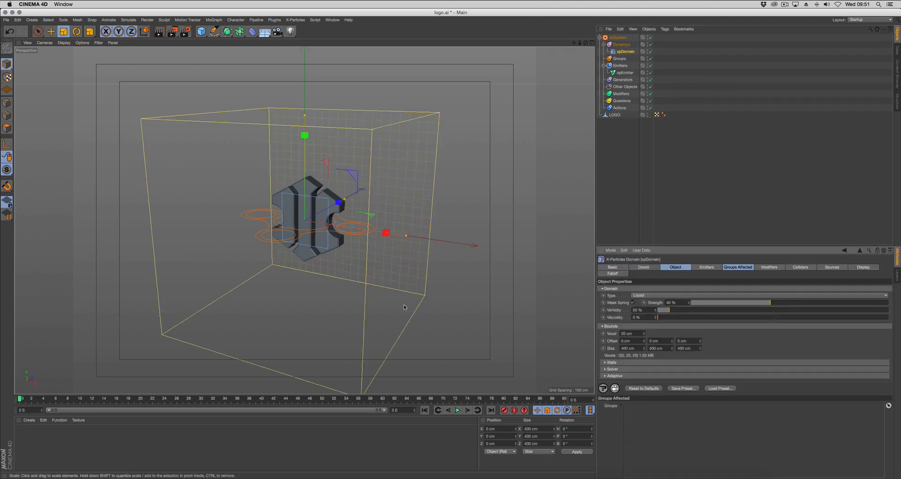
Set the liquid domain's vorticity to 200% and its voxel size to 10 cm
left_click_drag(404, 306, 423, 288, "alt")
right_click_drag(422, 288, 409, 286, "alt")
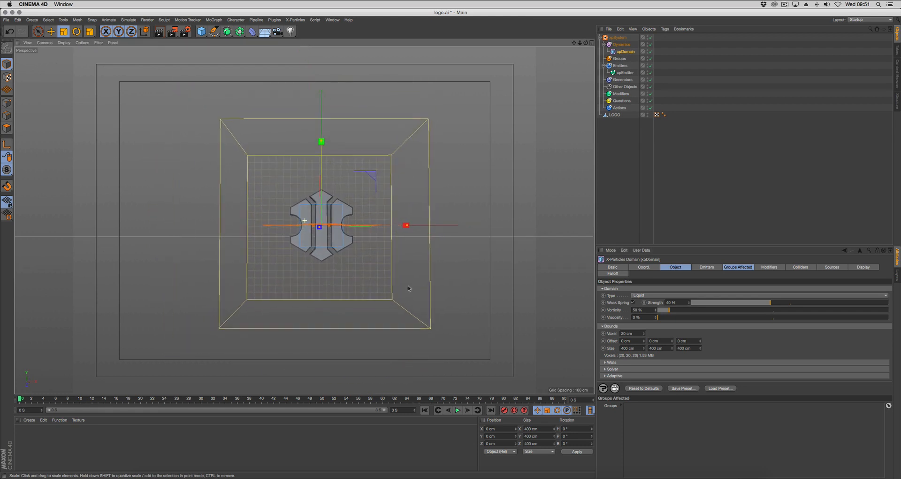
middle_click_drag(408, 286, 407, 283, "alt")
left_click_drag(686, 245, 686, 170)
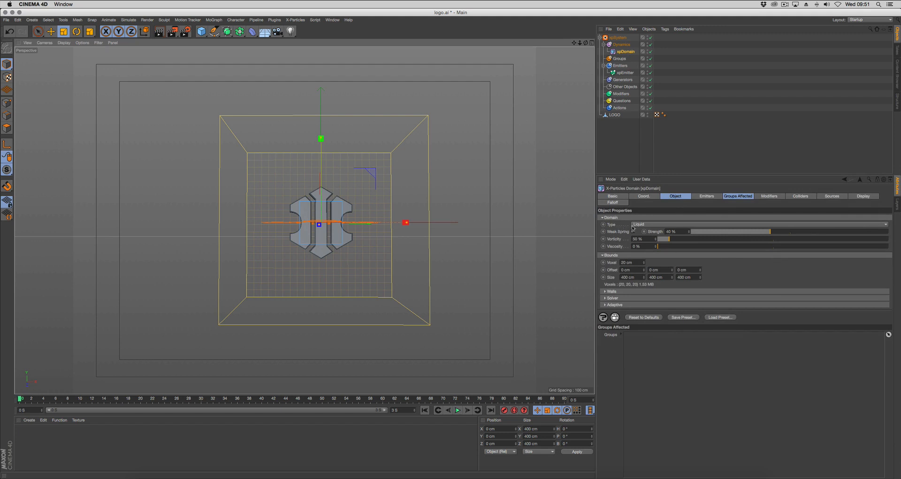
left_click(632, 230)
left_click_drag(644, 239, 598, 241)
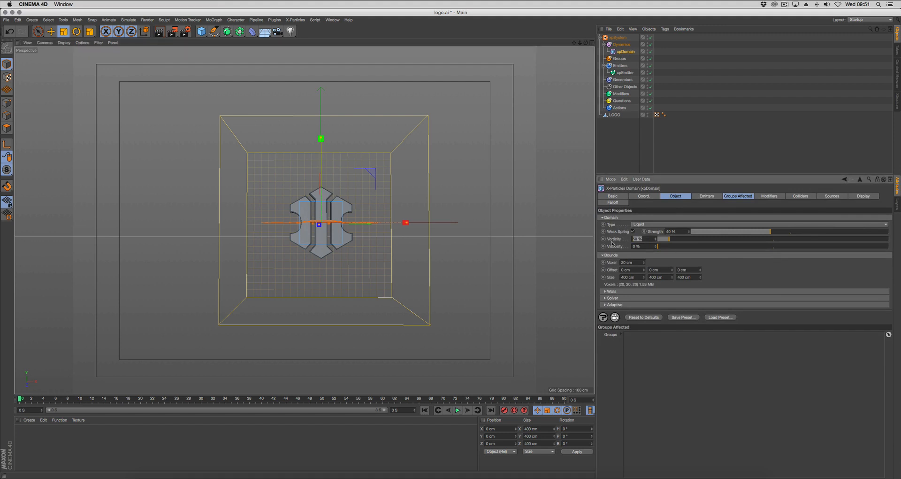
type("200")
key("Return")
left_click(623, 263)
key("Return")
left_click_drag(457, 276, 463, 278, "alt")
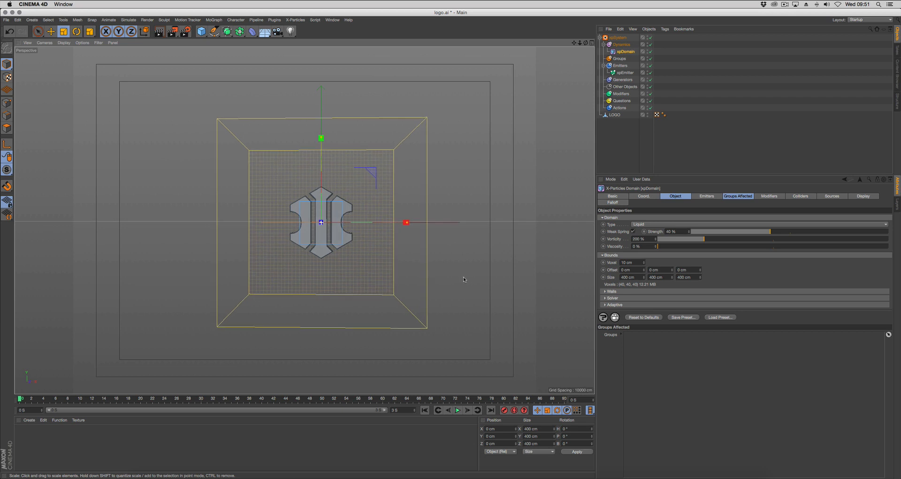
Set the retiming in the domain's solver settings to 60%
left_click(612, 298)
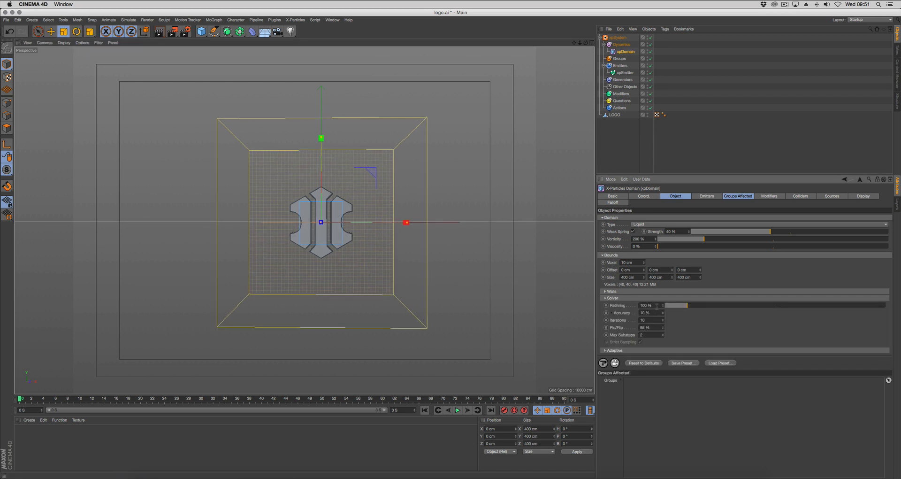
double_click(656, 305)
type("60")
key("Return")
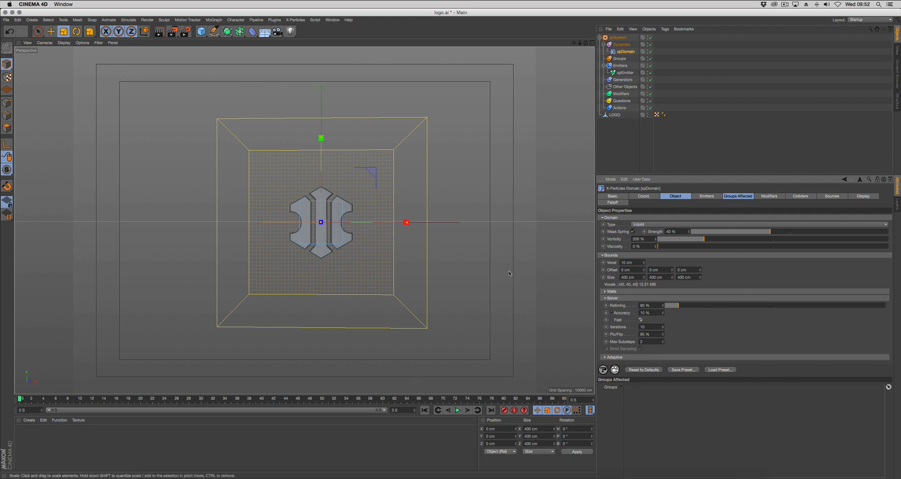
Add a circle spline with a 120 cm radius and place it in the Other Objects folder
left_click(214, 32)
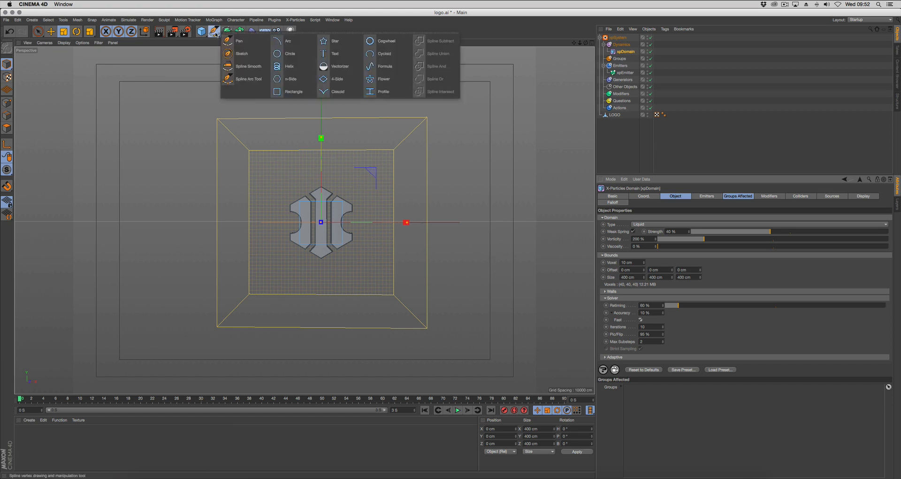
left_click(298, 54)
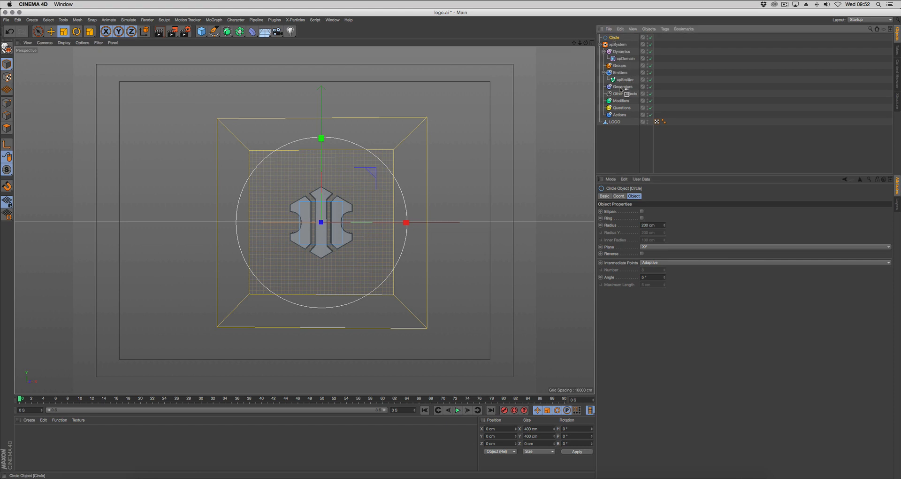
left_click_drag(621, 89, 624, 94)
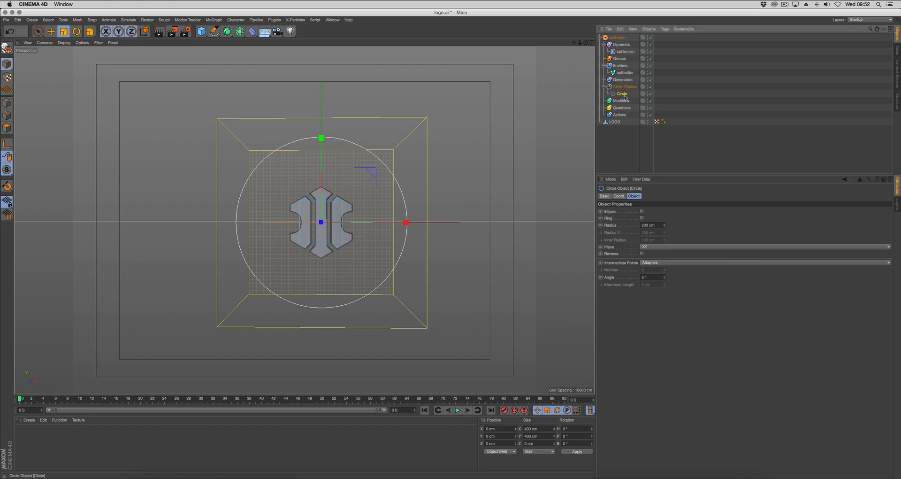
left_click(660, 226)
type("120")
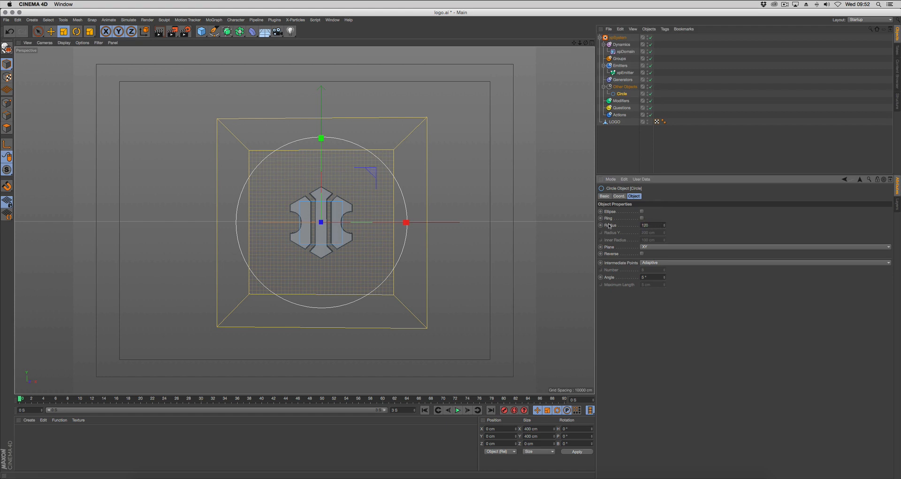
key("Return")
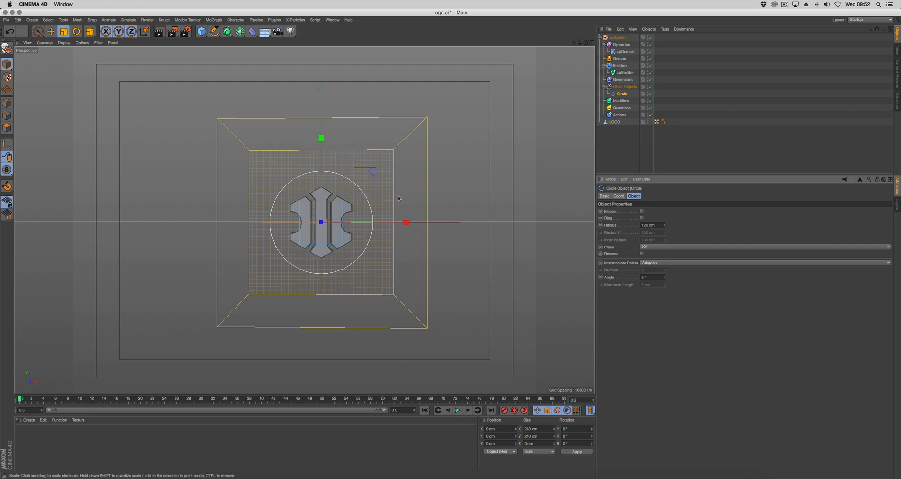
left_click_drag(402, 208, 399, 207, "alt")
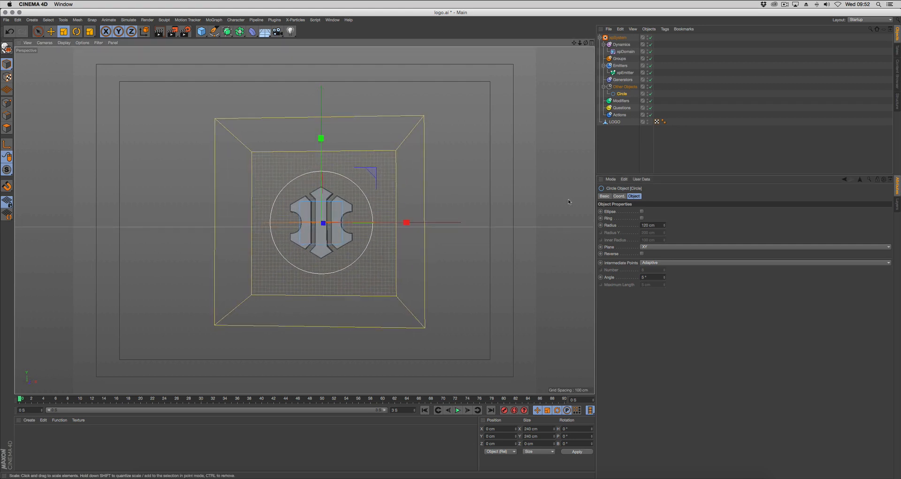
Move the LOGO object into the Other Objects folder and hide it in both the editor and the renderer
left_click_drag(616, 122, 650, 97)
left_click(648, 95, "alt")
left_click(648, 95, "alt")
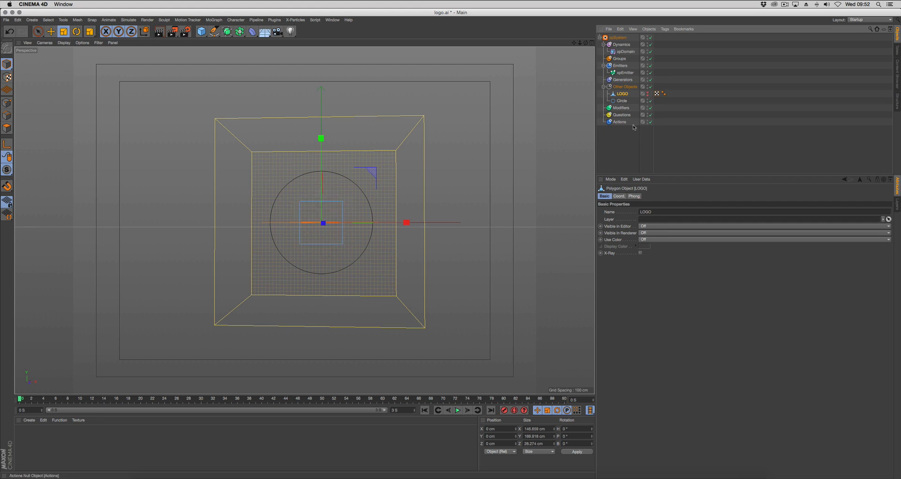
left_click(631, 136)
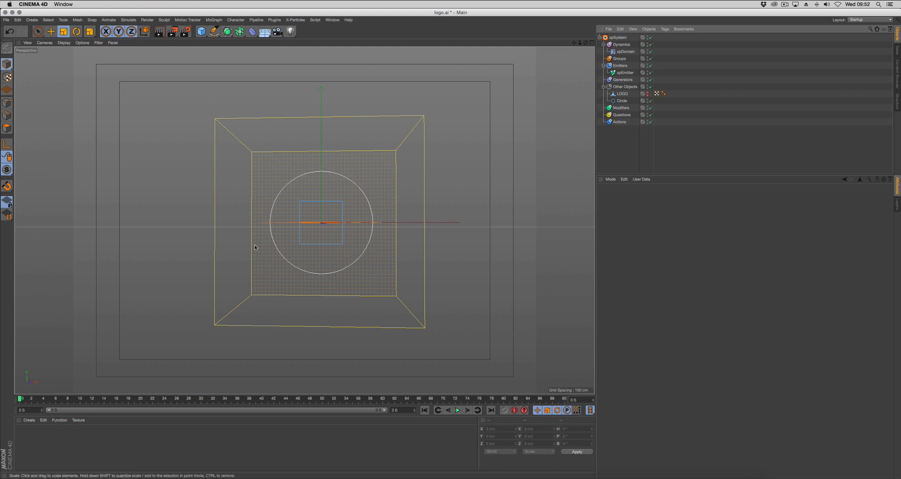
Shrink the emitter to about 36 by 34 cm and place it on the circle's left edge, X about -119.6 cm, with a 90° pitch
left_click(625, 72)
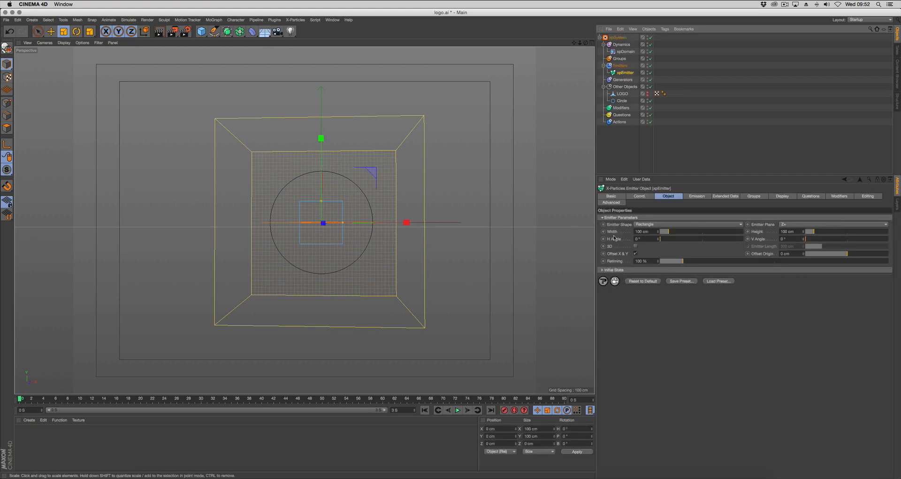
left_click(792, 225)
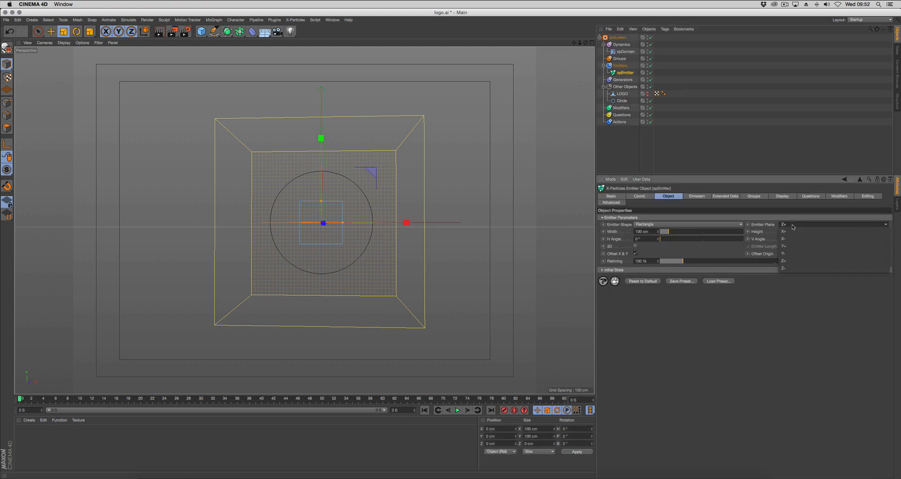
left_click(794, 253)
key("e")
left_click_drag(408, 224, 322, 249)
left_click_drag(282, 230, 256, 219)
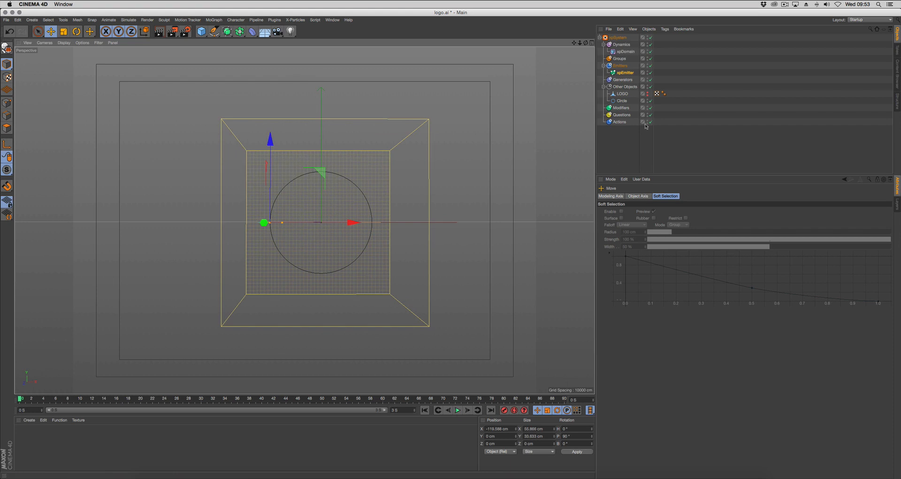
Add a Follow Spline modifier that uses the circle as its spline, and play the simulation briefly
left_click(621, 107)
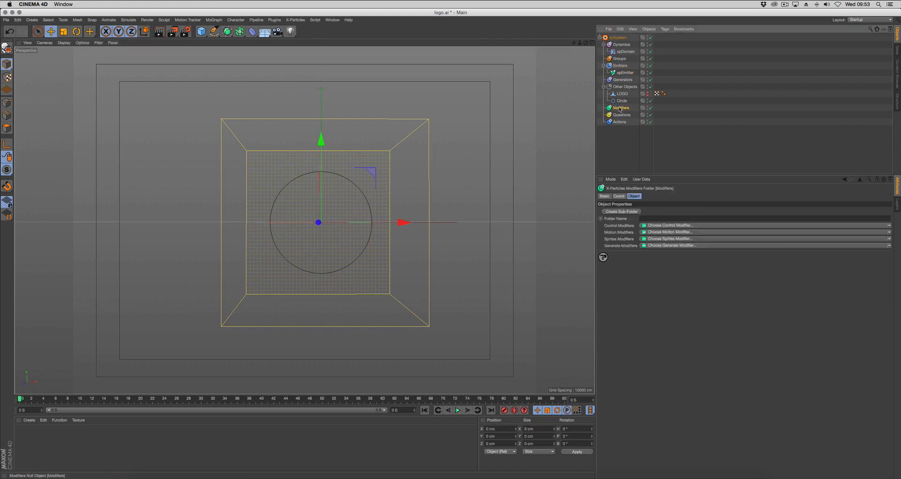
left_click(671, 232)
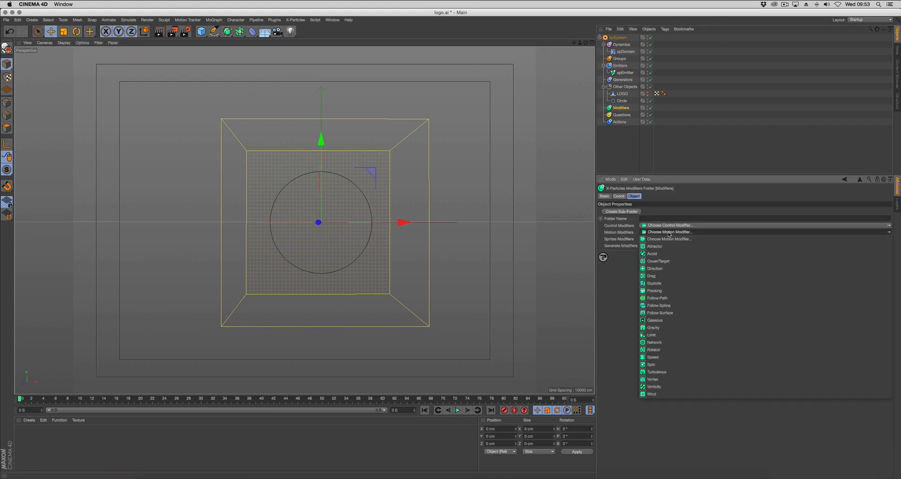
left_click(672, 305)
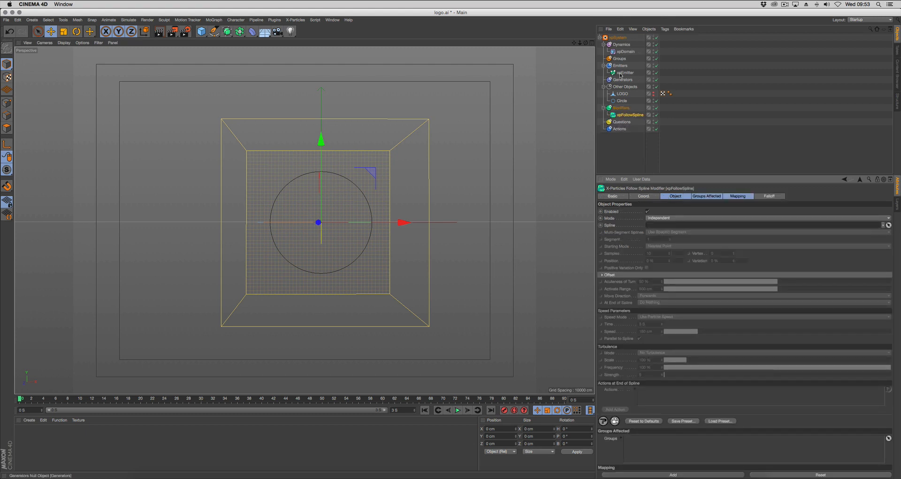
left_click_drag(622, 101, 661, 227)
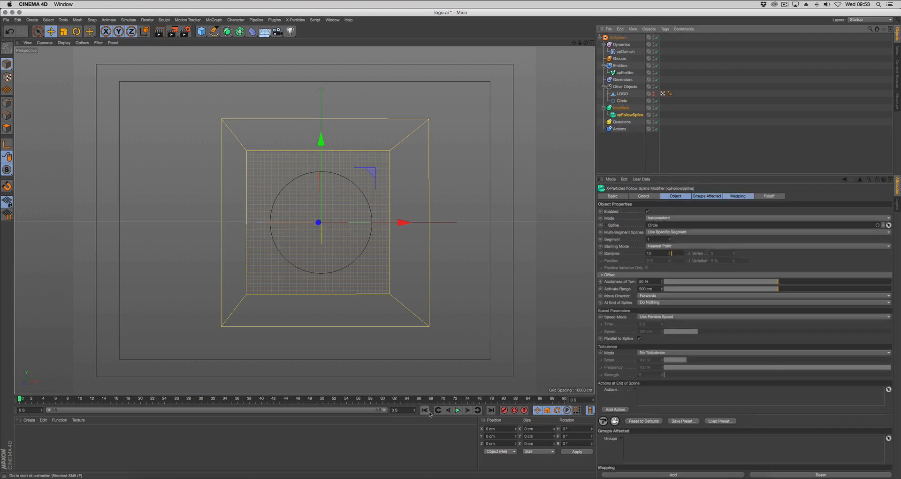
left_click(458, 410)
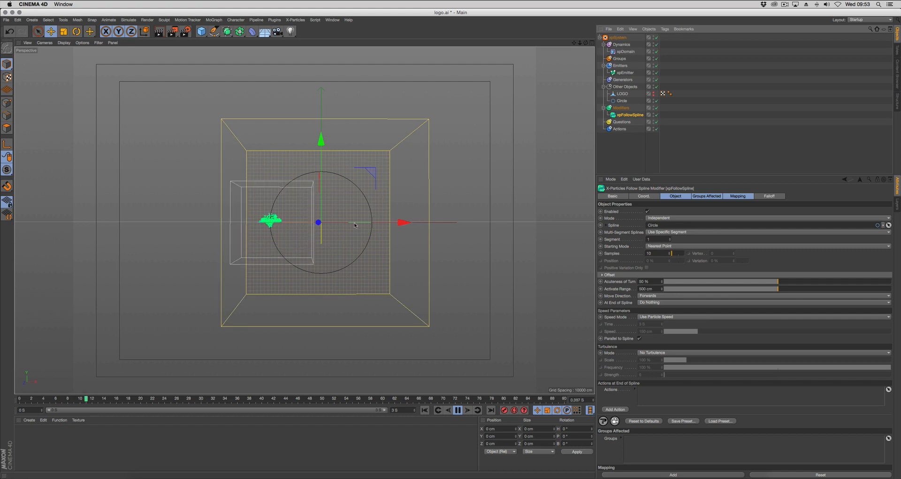
left_click(458, 410)
Set the project's end time to 25 seconds and extend the preview range to the full length
double_click(394, 409)
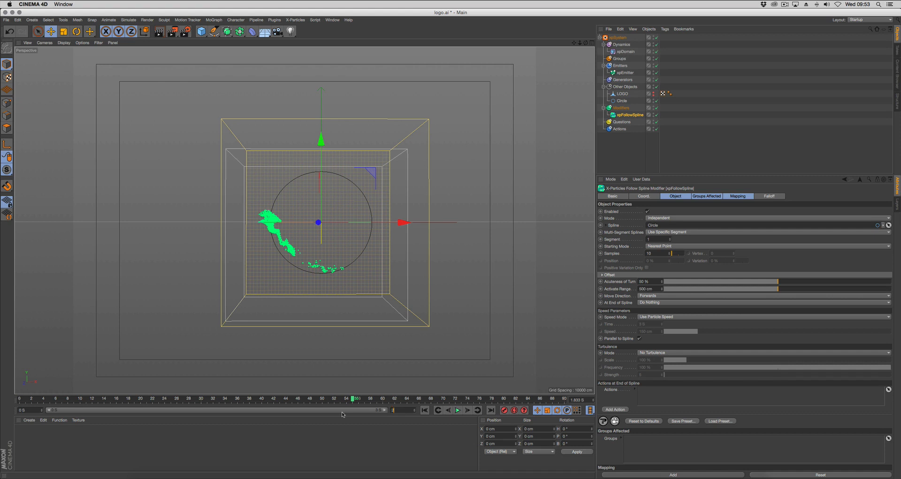
type("25")
key("Return")
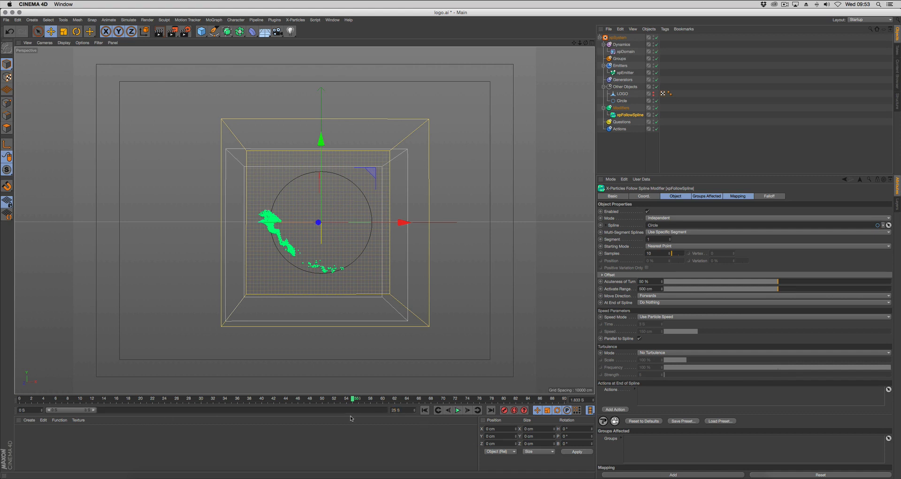
double_click(93, 410)
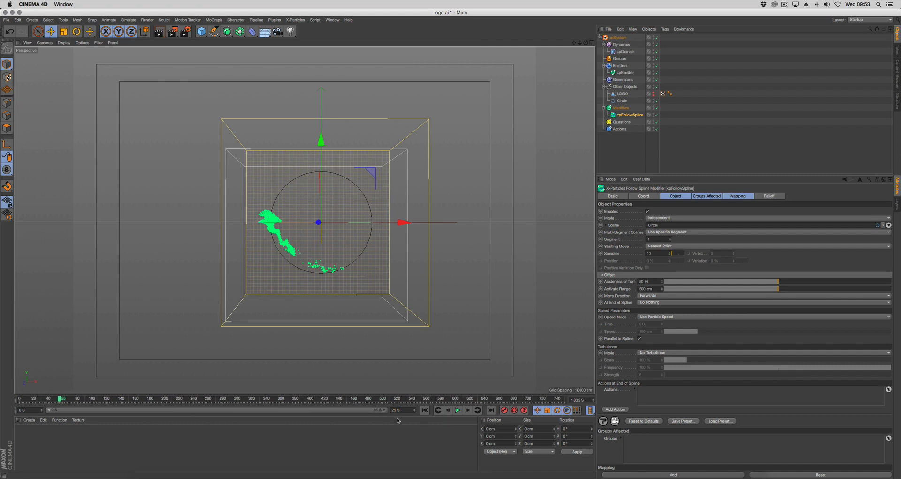
Play the simulation, viewing from an angle how the particles follow the circle spline, and stop it
left_click(459, 410)
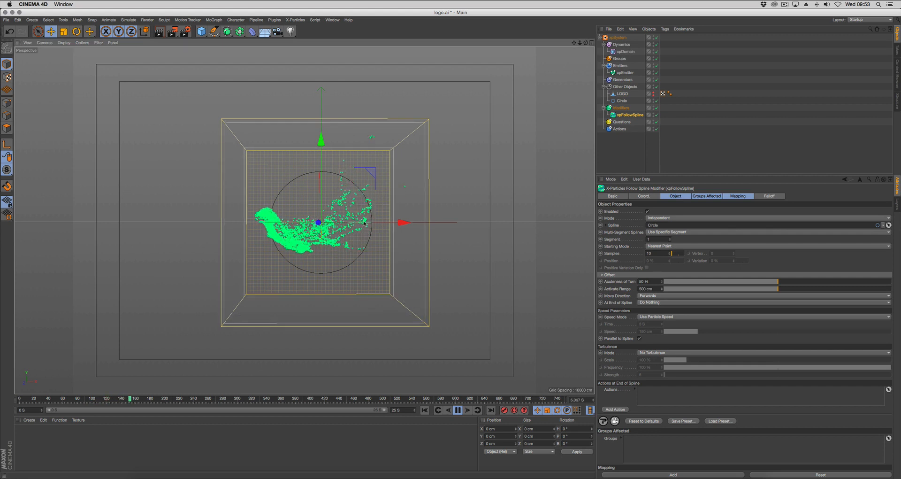
left_click_drag(342, 170, 305, 219, "alt")
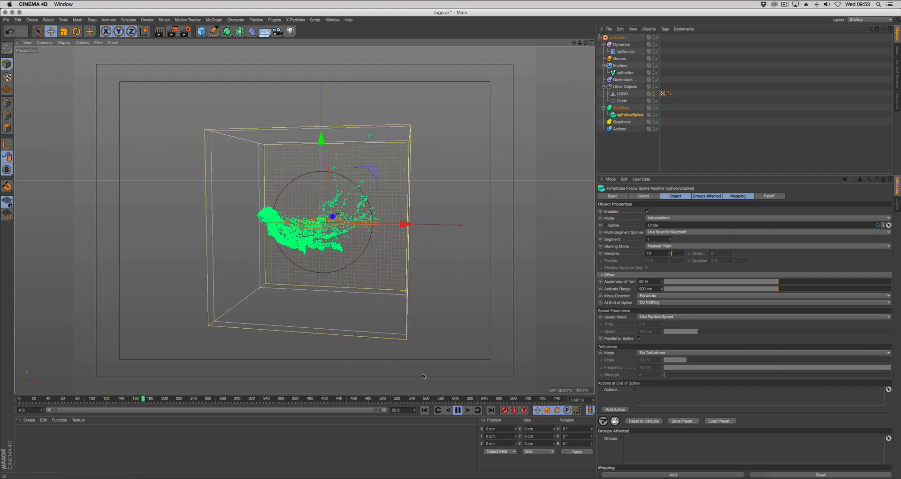
left_click(457, 410)
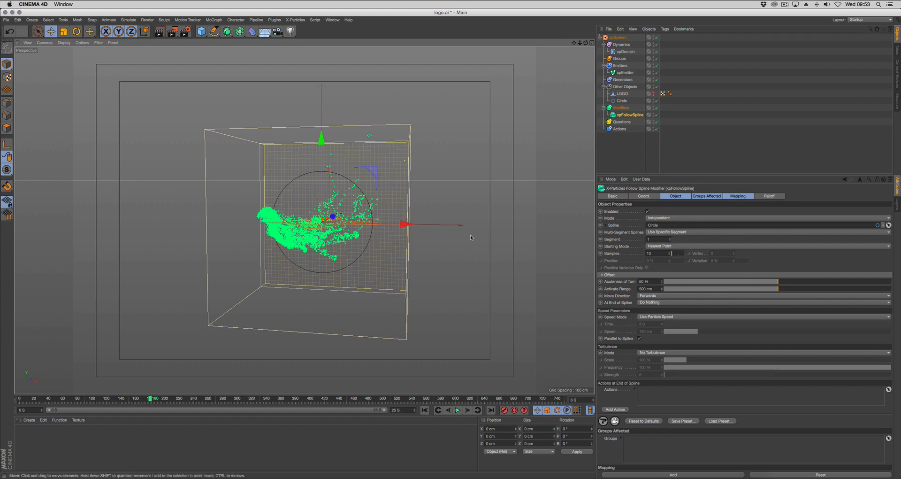
Delete the Follow Spline modifier and return the animation to the start frame
left_click_drag(471, 235, 477, 228, "alt")
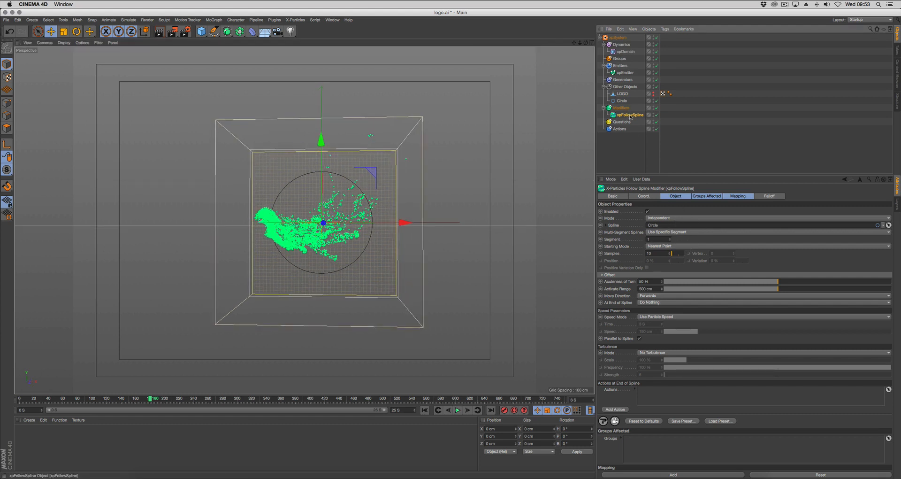
key("Delete")
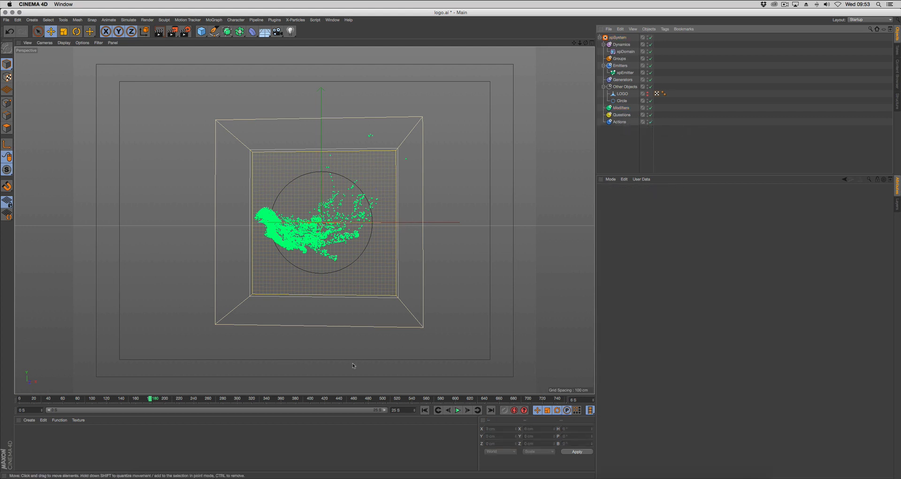
left_click(426, 410)
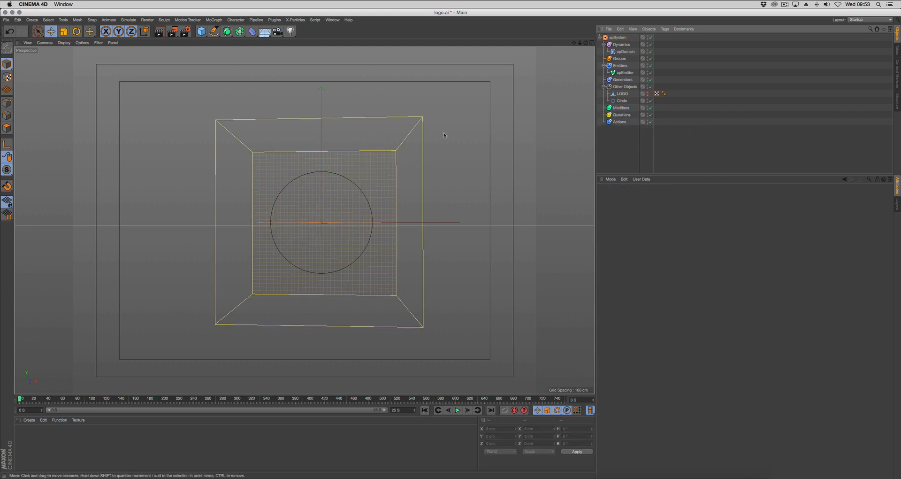
Create an n-Side spline with a 30 cm radius and move it into the Other Objects folder
left_click(214, 31)
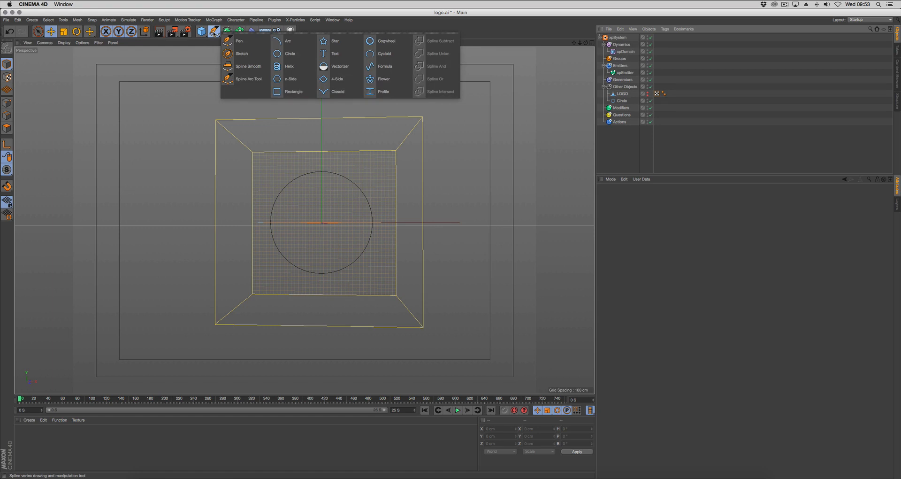
left_click(290, 79)
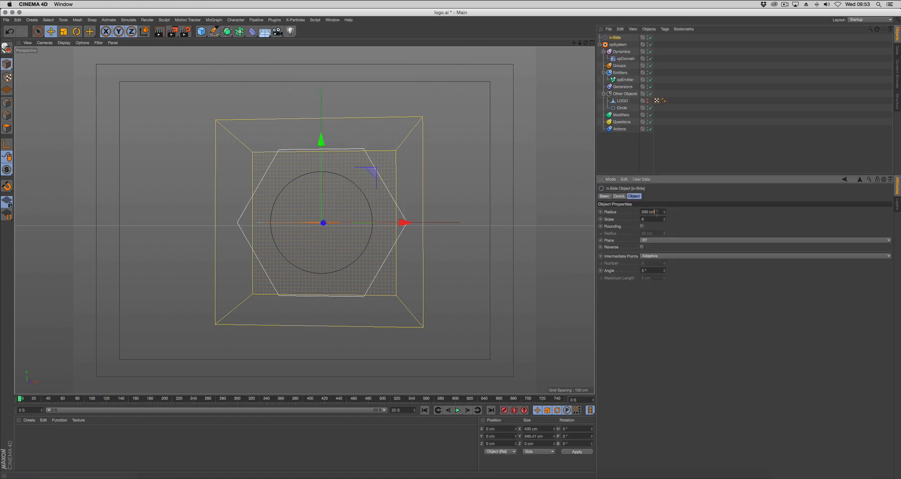
left_click(648, 212)
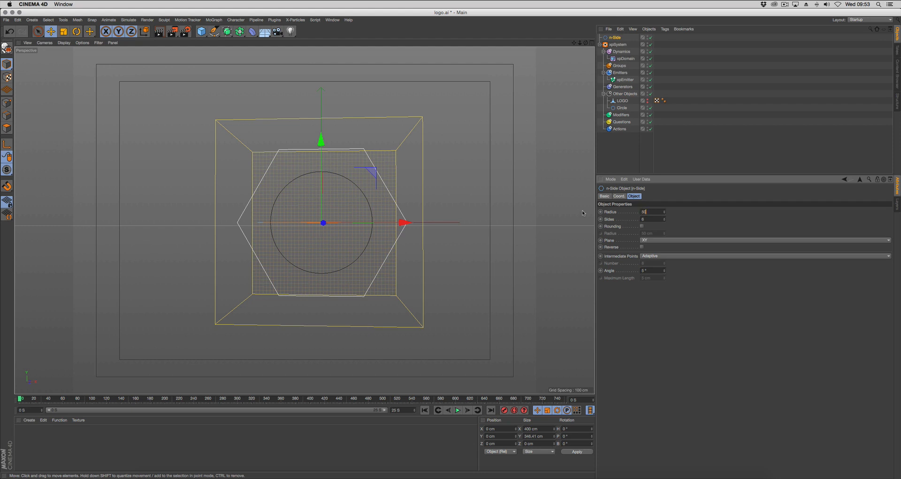
type("50")
key("Return")
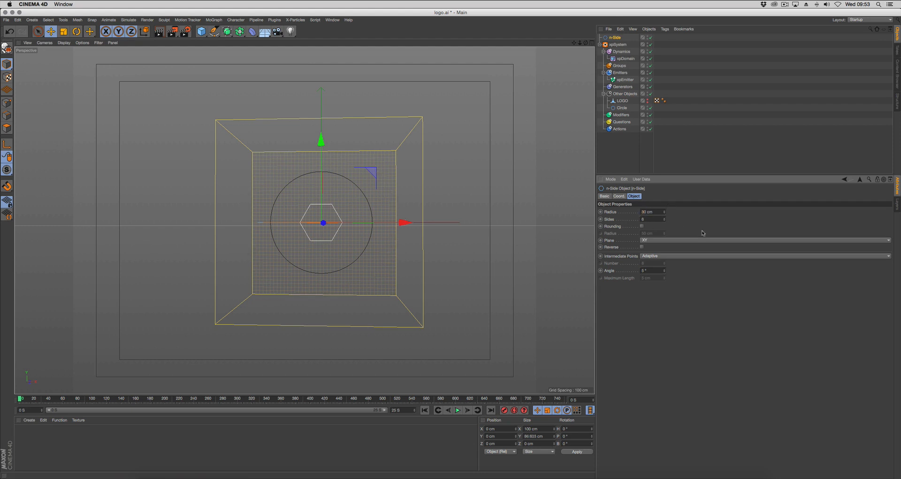
key("Return")
left_click_drag(612, 40, 620, 105)
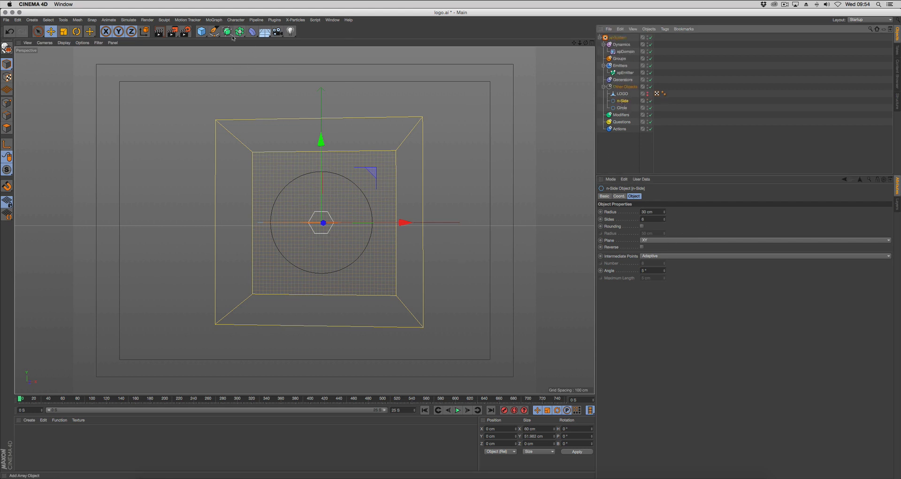
Add a Sweep object in the Other Objects folder that sweeps the n-Side profile along the circle
left_click_drag(227, 31, 263, 69)
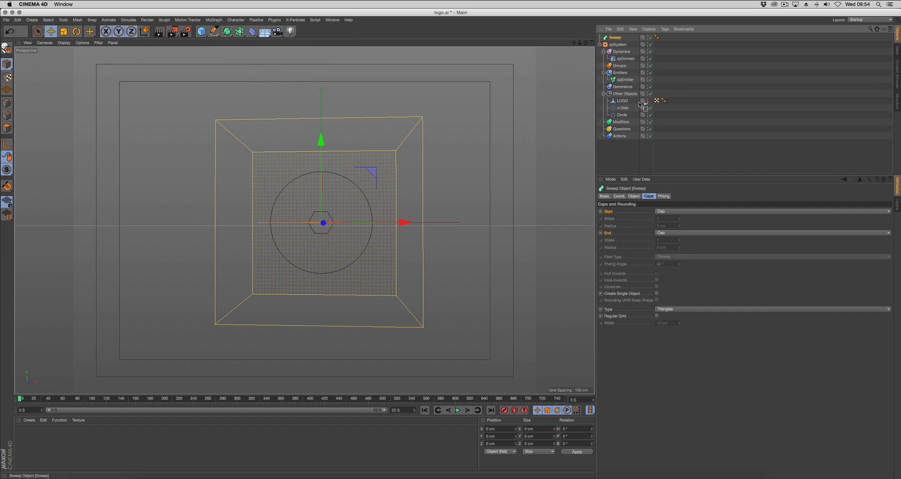
left_click_drag(625, 107, 624, 108)
left_click_drag(623, 108, 624, 101)
mouse_move(404, 197)
left_mouse_down("alt")
mouse_move(450, 216)
mouse_move(399, 204)
left_mouse_up("alt")
Set the radius of the n-Side profile inside the Sweep to 40 cm
left_click(627, 108)
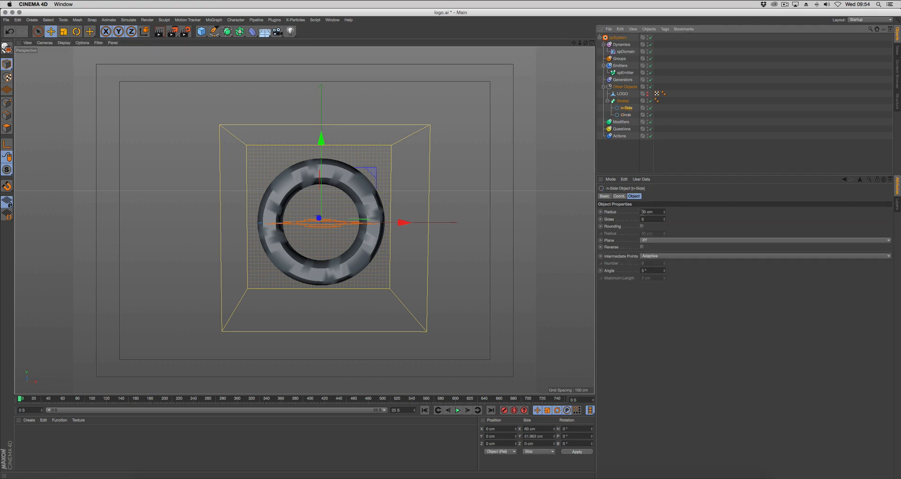
left_click(642, 212)
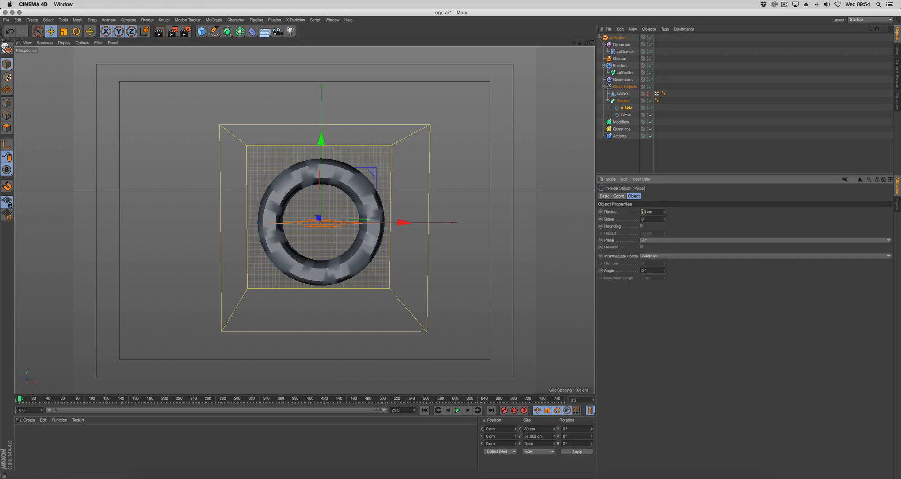
left_click(696, 224)
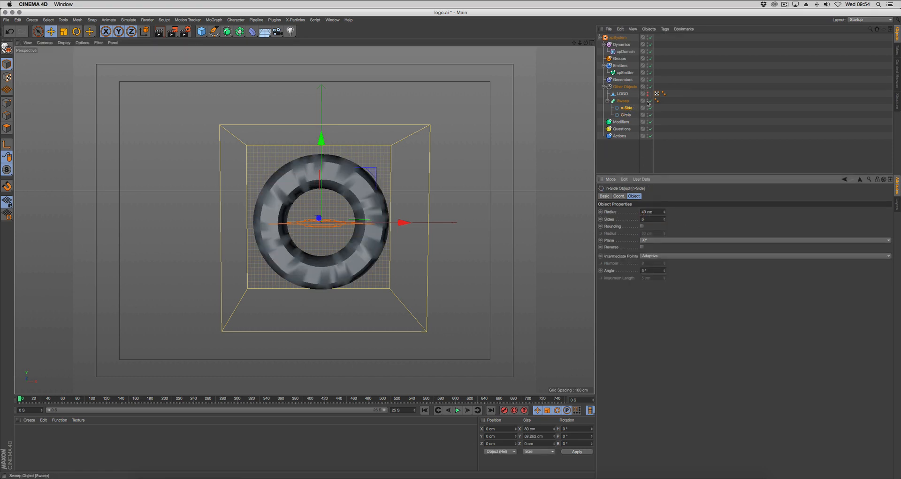
Delete the Phong tag from the Sweep object
left_click(656, 101)
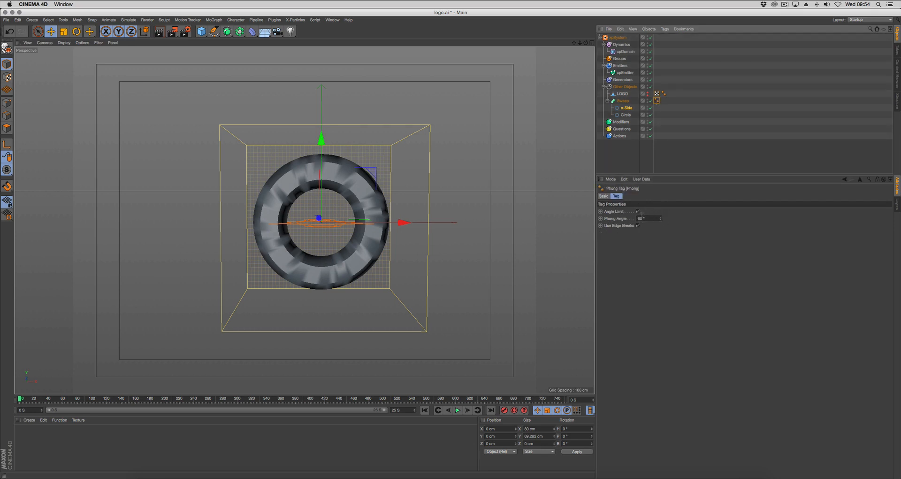
left_click_drag(647, 218, 617, 216)
key("Delete")
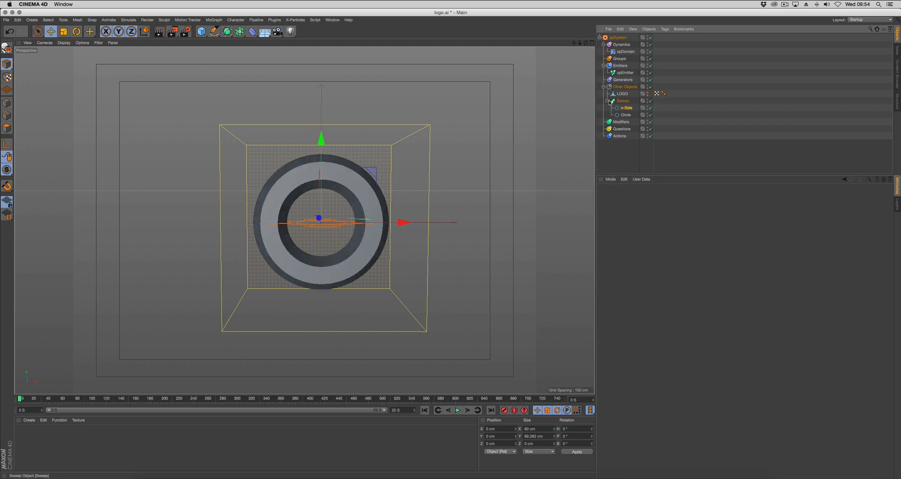
Add a Display tag to the Sweep with its shading mode enabled and set to Lines, and the style set to Isoparms
left_click(608, 101)
right_click(625, 101)
mouse_move(655, 113)
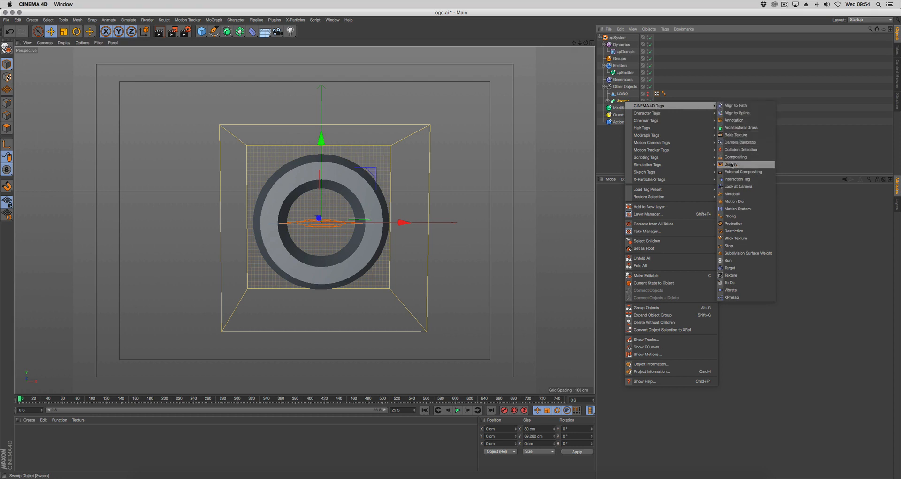
left_click(732, 165)
left_click(616, 211)
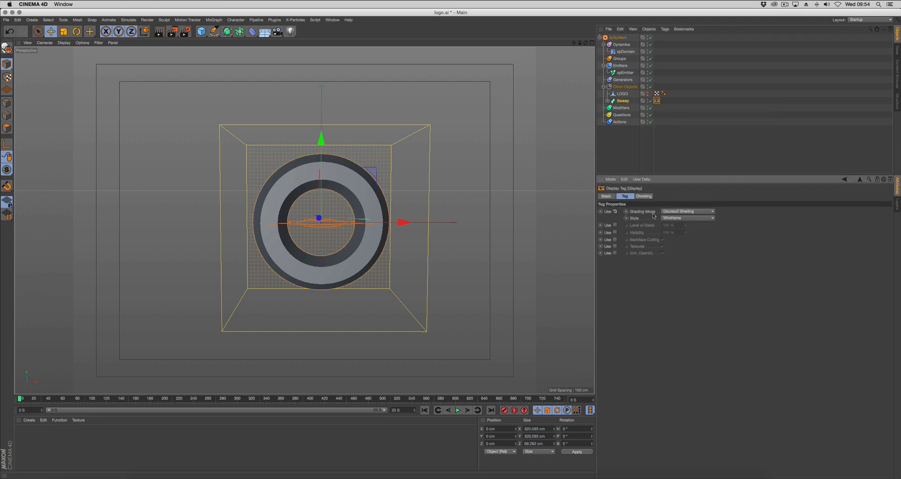
left_click(688, 211)
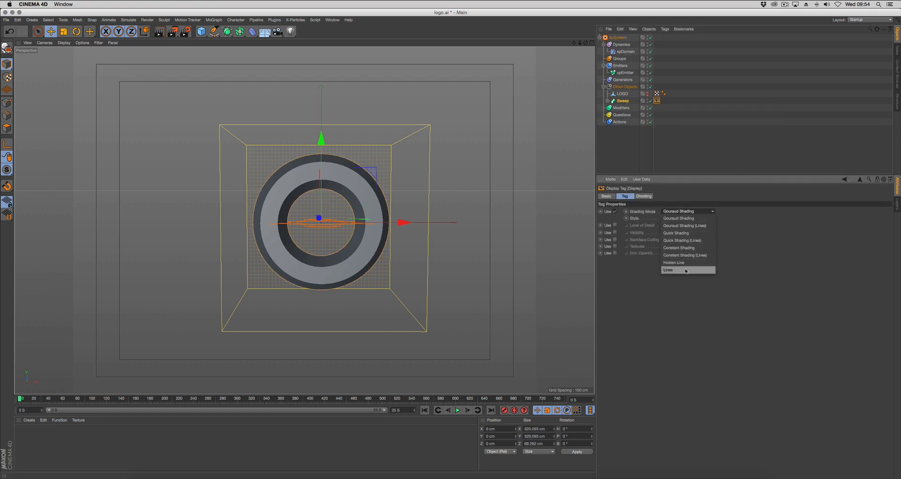
left_click(686, 270)
left_click(681, 218)
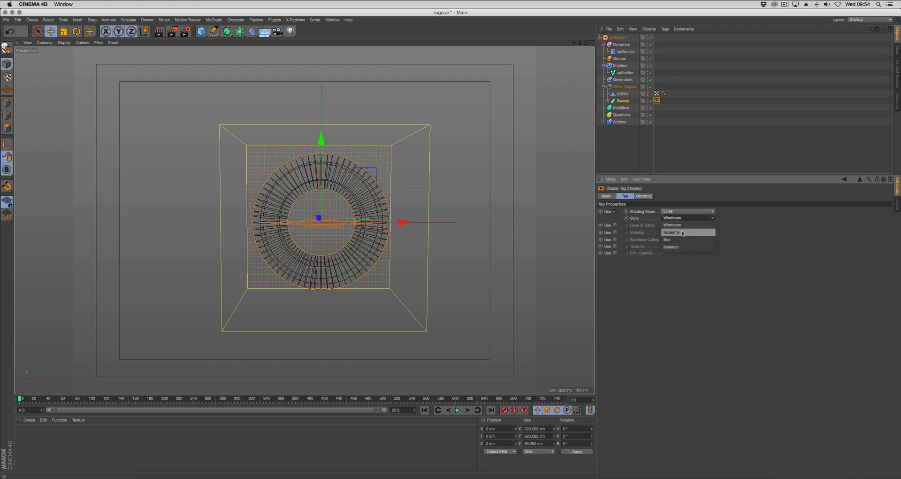
left_click(682, 233)
mouse_move(475, 264)
left_mouse_down("alt")
mouse_move(420, 254)
mouse_move(468, 262)
mouse_move(458, 269)
left_mouse_up("alt")
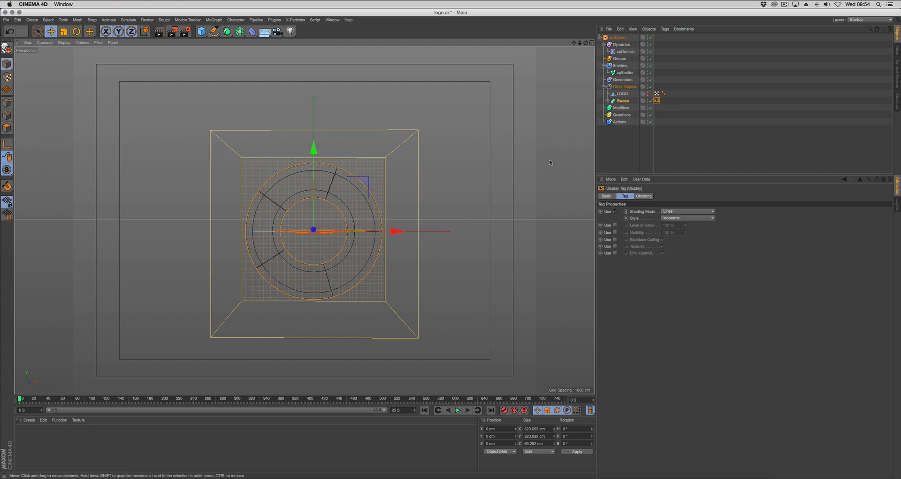
Resize the emitter to about 35 by 1.5 cm and place it inside the left side of the swept tube, X about -136 cm
left_click(616, 136)
left_click_drag(410, 201, 370, 240, "alt")
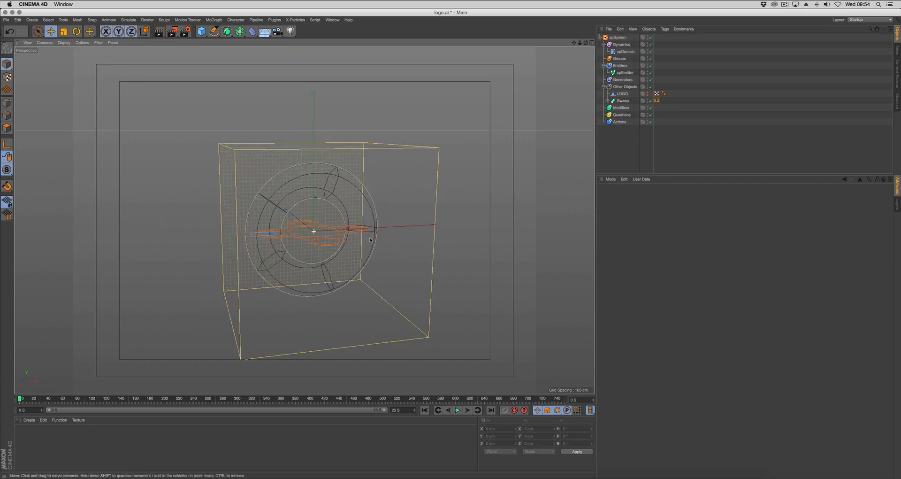
scroll(370, 239, "up", 10)
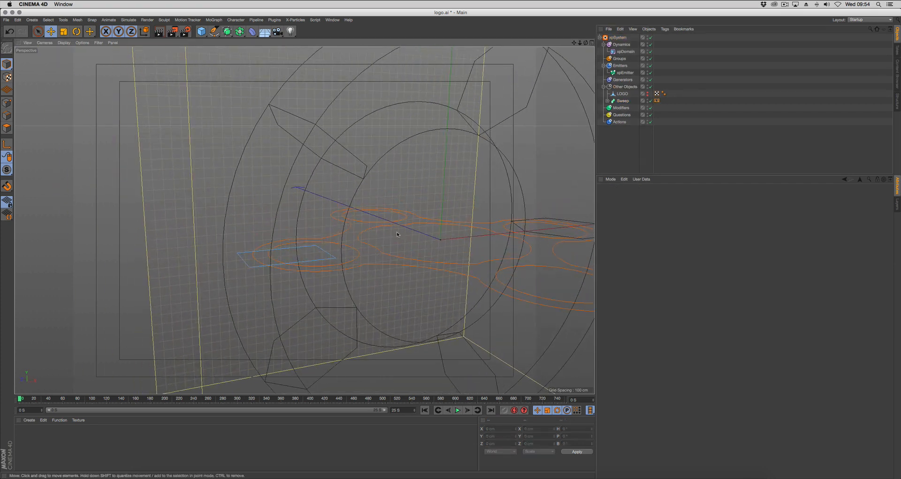
left_click(307, 261)
mouse_move(312, 277)
left_mouse_down("alt")
mouse_move(301, 270)
mouse_move(319, 266)
mouse_move(307, 264)
left_mouse_up("alt")
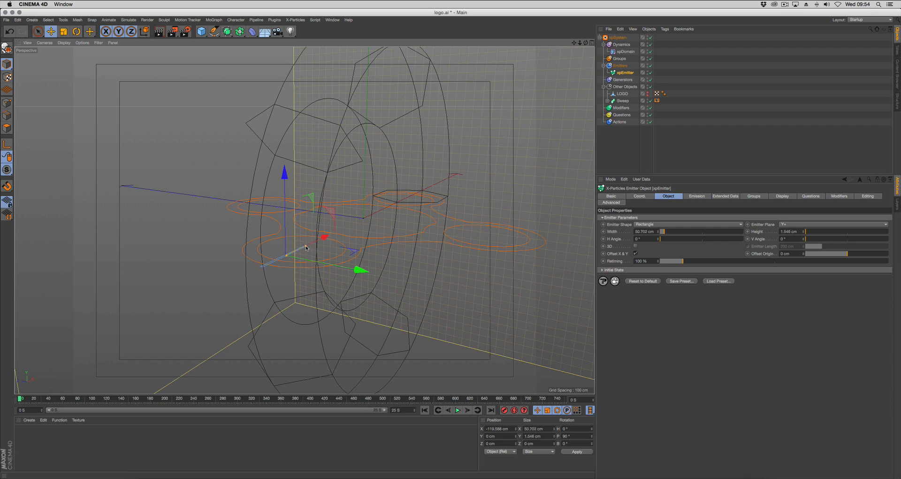
left_click_drag(382, 300, 344, 255, "alt")
right_click_drag(434, 259, 383, 284, "alt")
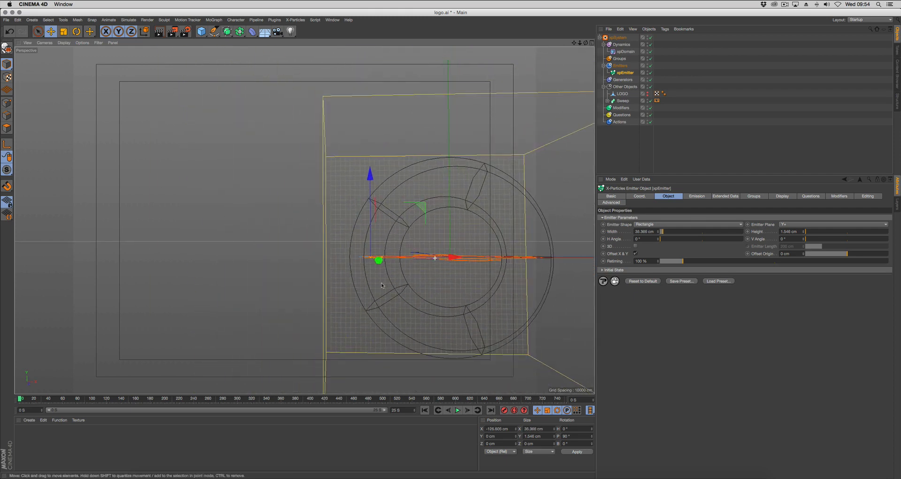
middle_click_drag(383, 285, 262, 251, "alt")
right_click_drag(396, 280, 390, 278, "alt")
middle_click_drag(390, 278, 372, 286, "alt")
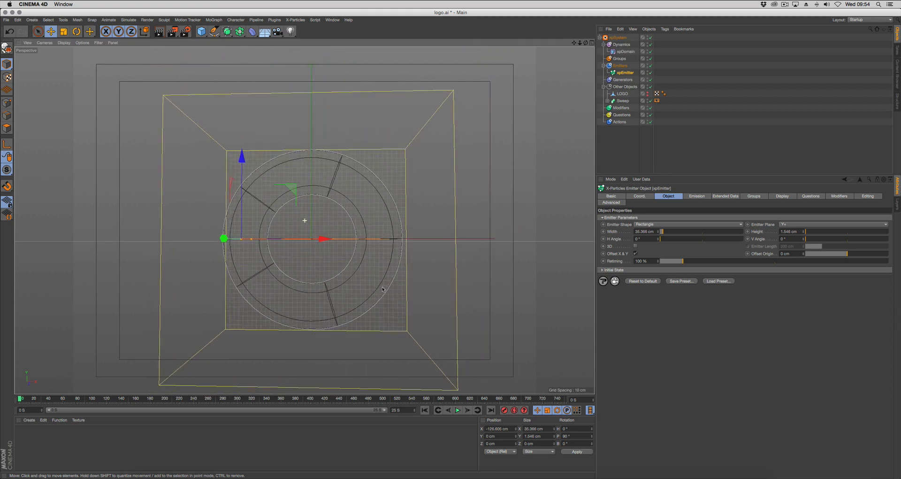
Play the simulation from the start, stop it after about three seconds, and examine the particle stream against the swept tube
left_click_drag(304, 256, 308, 260, "alt")
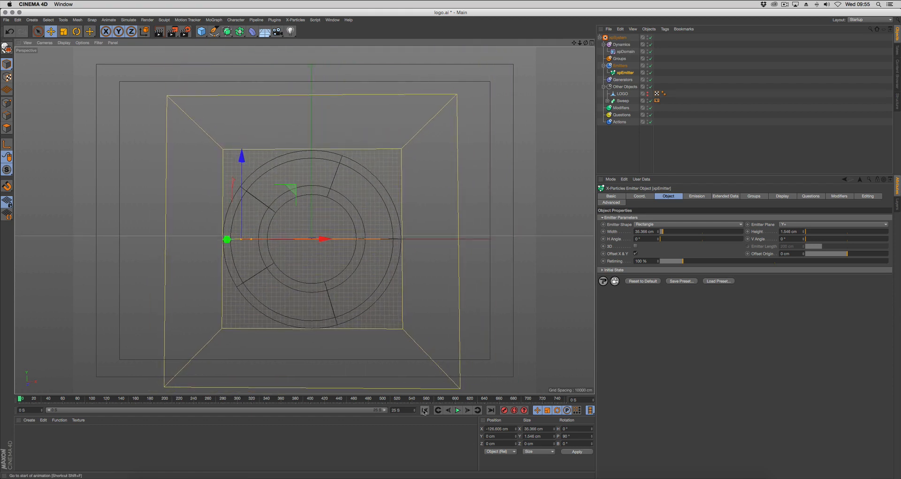
left_click(458, 411)
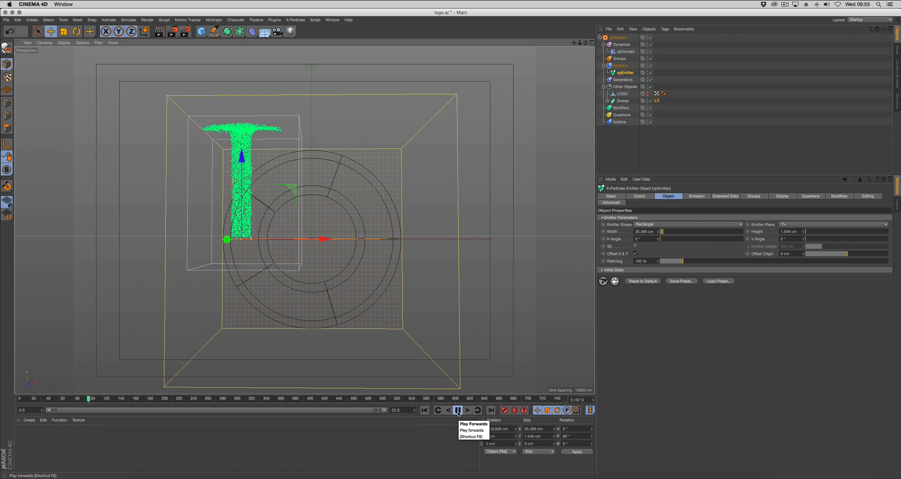
left_click(458, 411)
left_click_drag(410, 267, 401, 276, "alt")
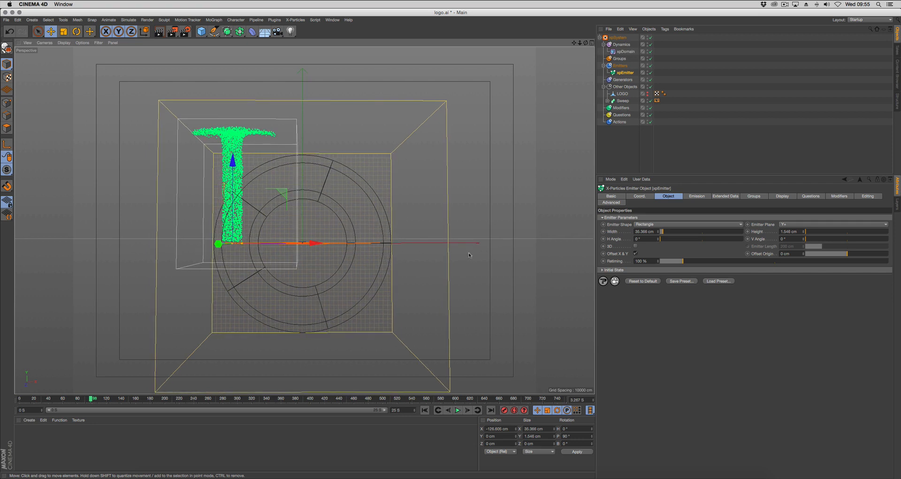
left_click_drag(469, 253, 477, 258, "alt")
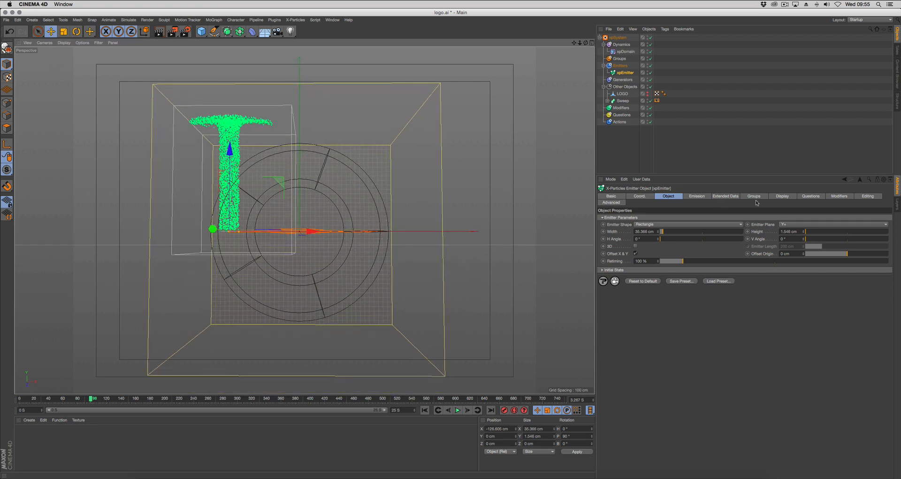
Set the emitter's particle color mode to Gradient (Parameter) with Speed as the gradient parameter
left_click(785, 197)
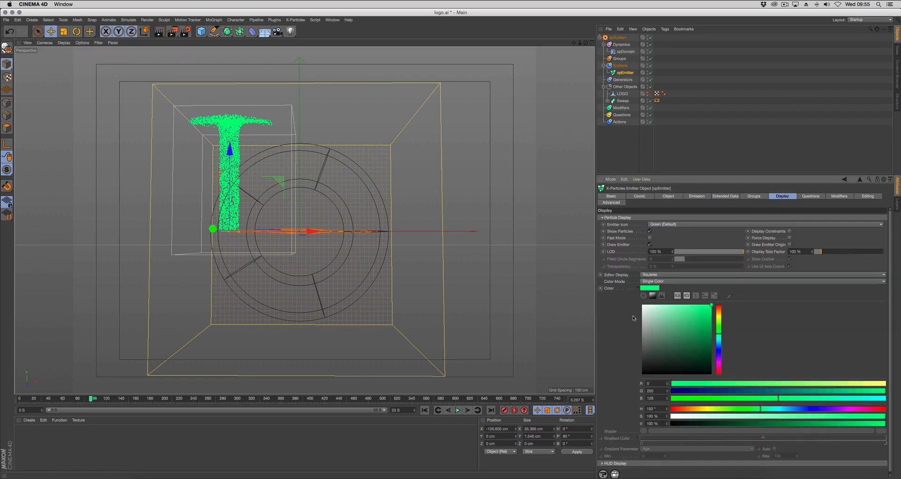
left_click(662, 281)
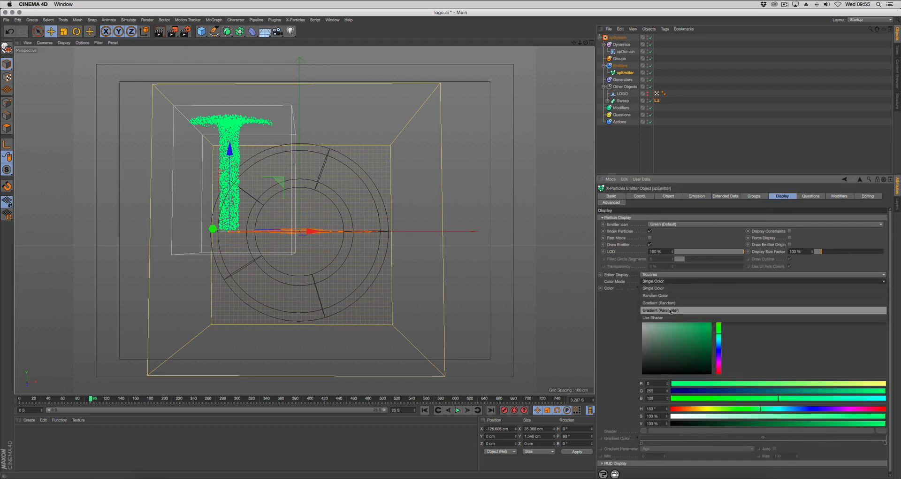
left_click(671, 311)
left_click(682, 449)
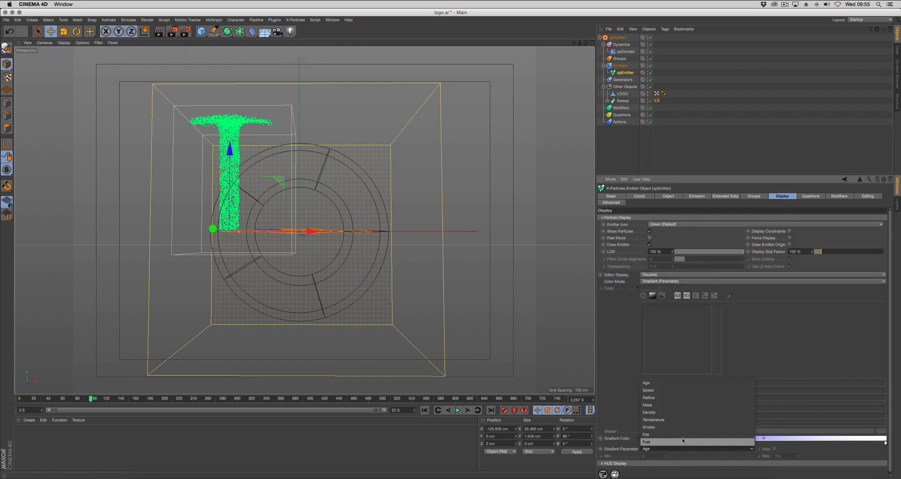
left_click(681, 390)
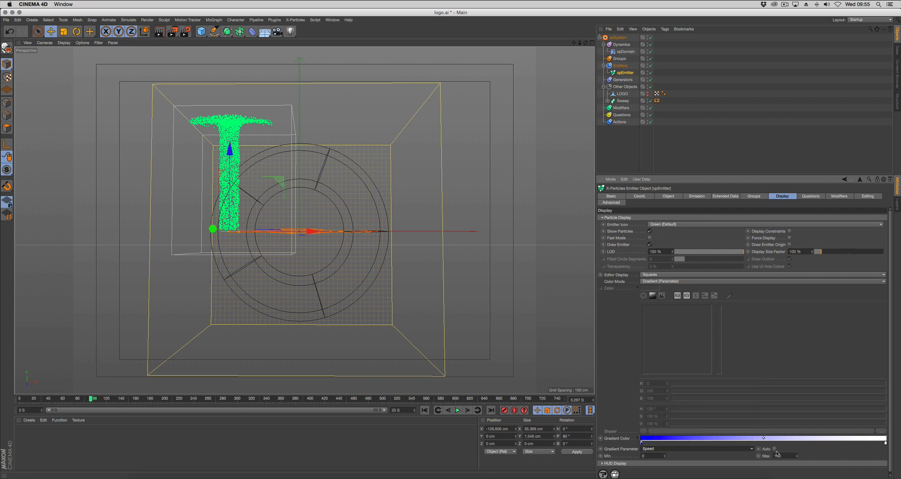
Enable the automatic range for the emitter's Speed gradient, and add an Avoid motion modifier with the Sweep as the object to avoid
left_click(775, 449)
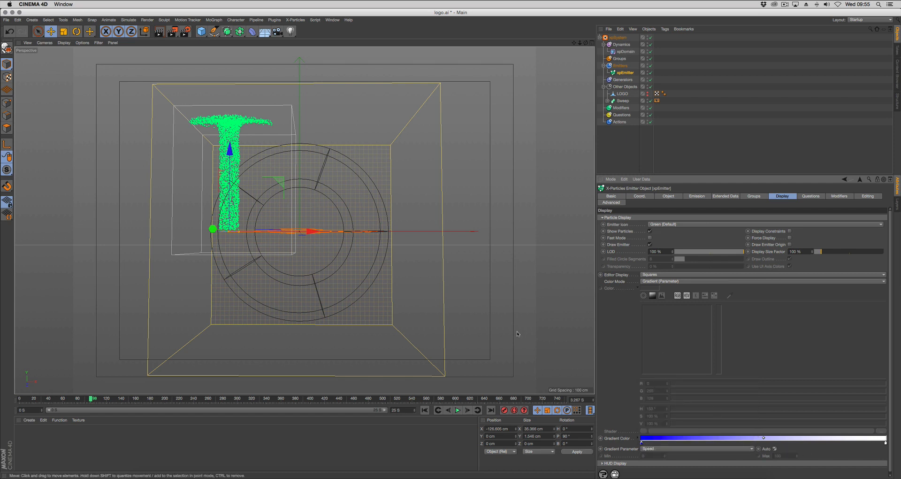
left_click(621, 108)
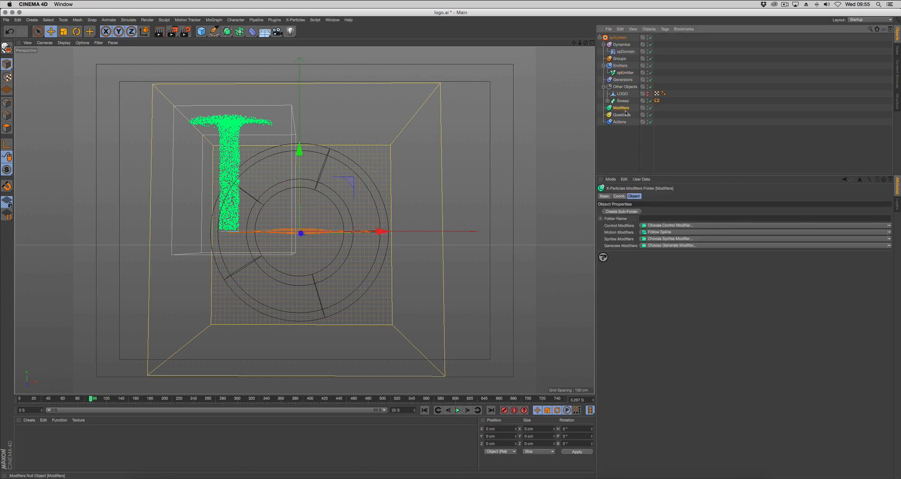
left_click(661, 232)
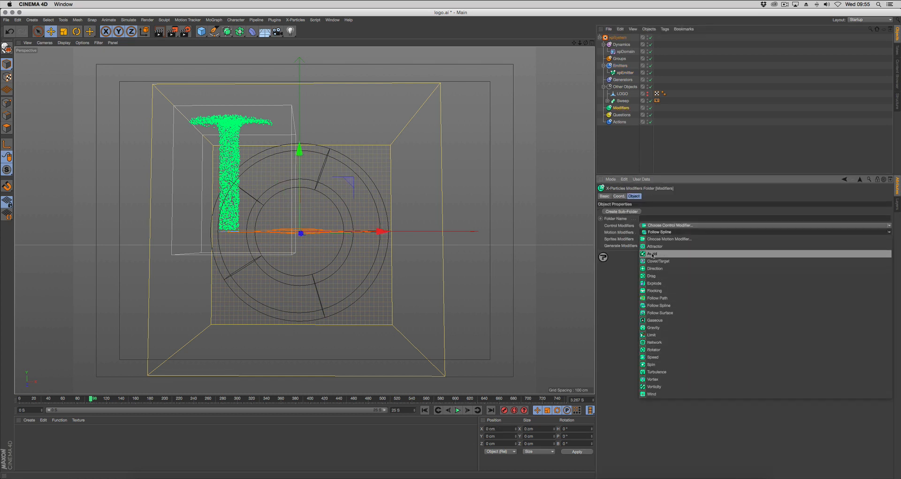
left_click(652, 254)
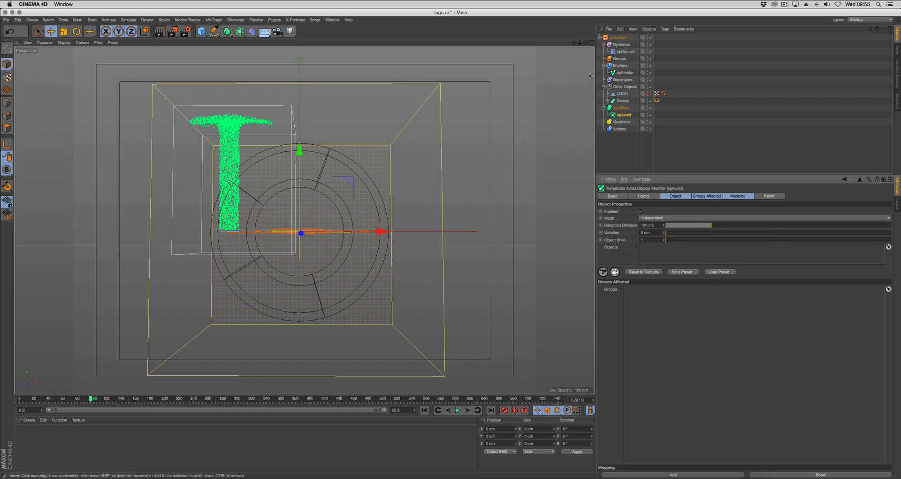
left_click_drag(622, 100, 640, 120)
left_click_drag(661, 253, 714, 254)
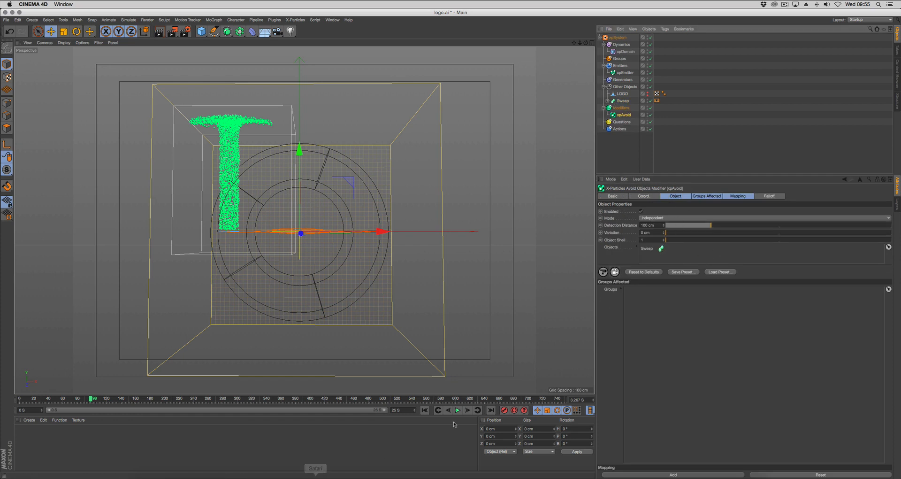
Play the simulation from the start to about 13 seconds and examine how the particles flow around inside the swept tube
left_click(422, 409)
left_click(458, 410)
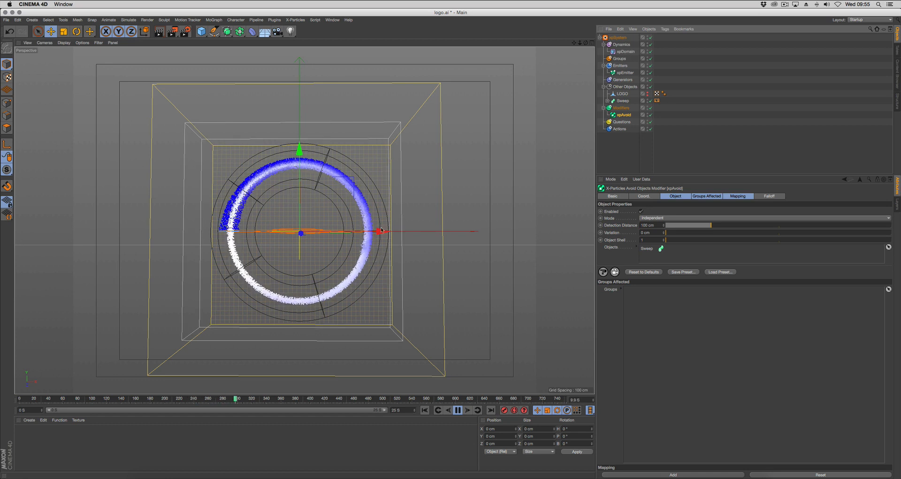
left_click_drag(396, 245, 263, 272, "alt")
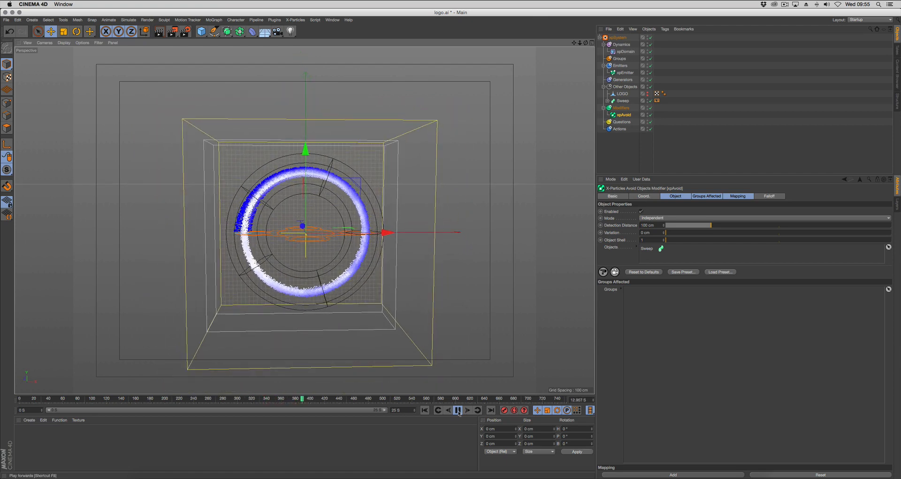
key("F8")
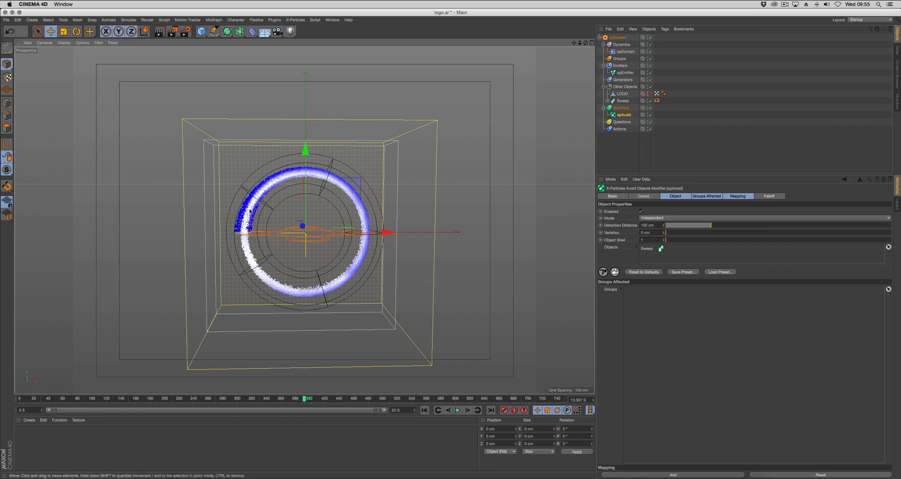
Try a domain vorticity of about 616 %, play the simulation from the start to judge the flow, and restore vorticity to 200 %
left_click(625, 51)
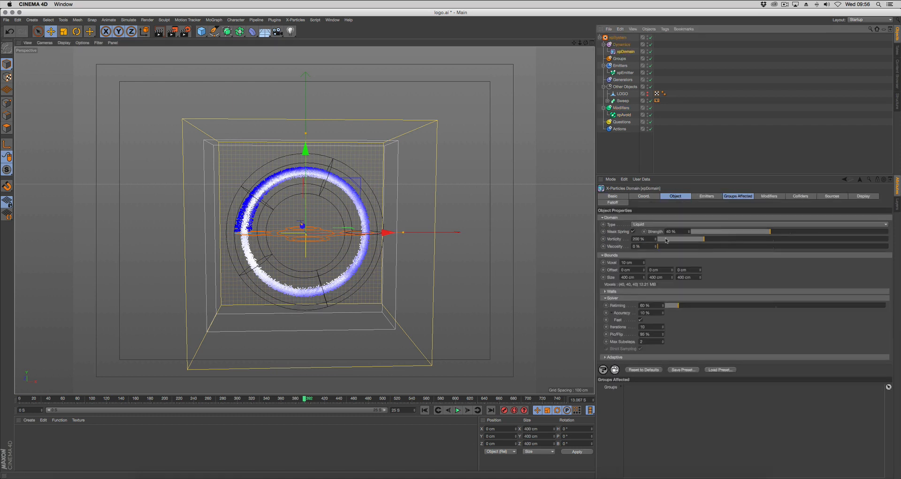
left_click(774, 240)
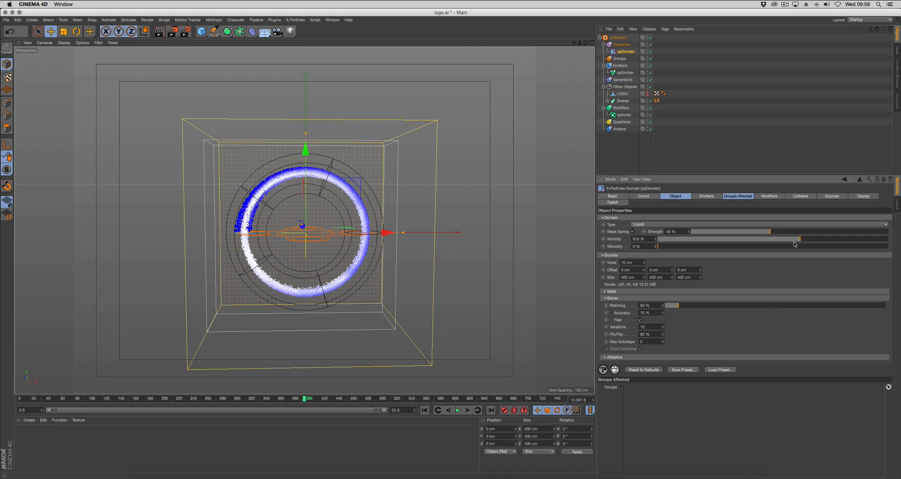
left_click(425, 409)
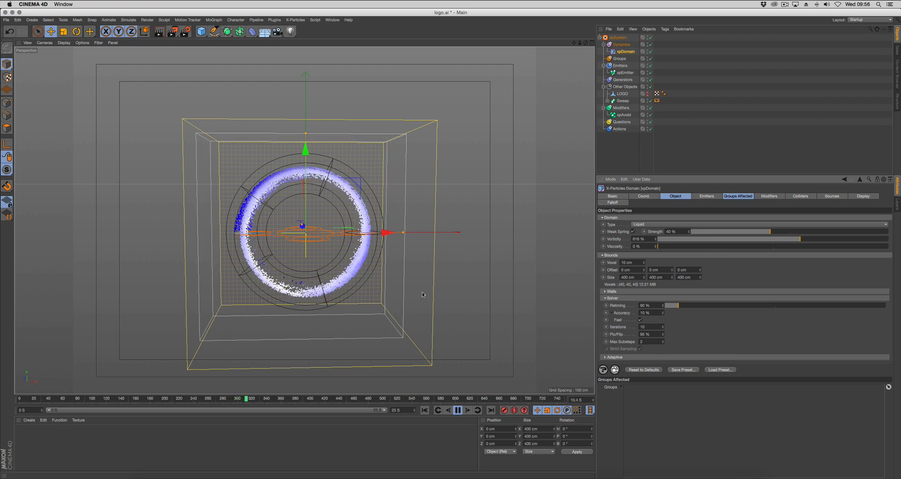
left_click(458, 410)
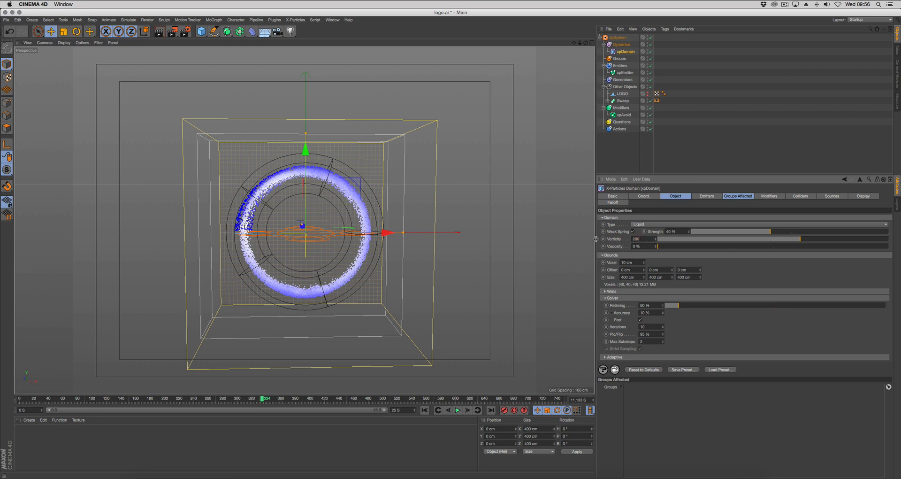
key("Return")
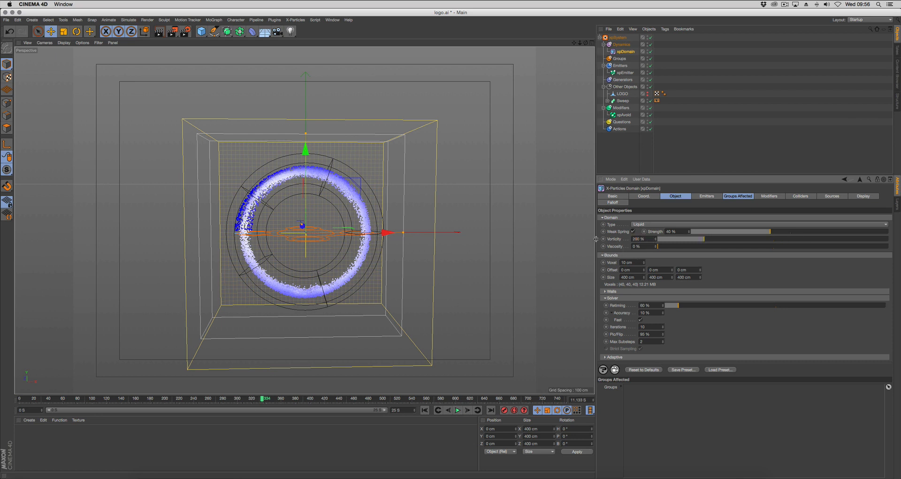
Add a Turbulence motion modifier and play the simulation from the start to about 7 seconds to check its effect on the stream
left_click(621, 108)
left_click(671, 232)
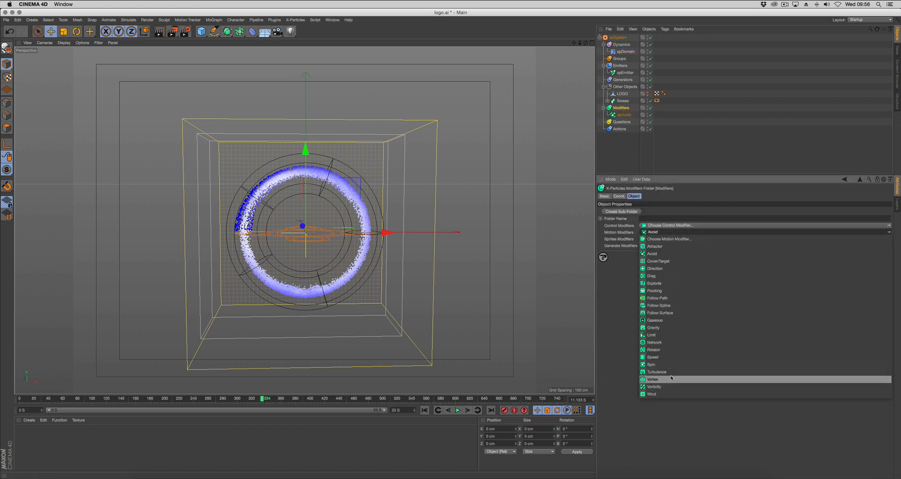
left_click(666, 370)
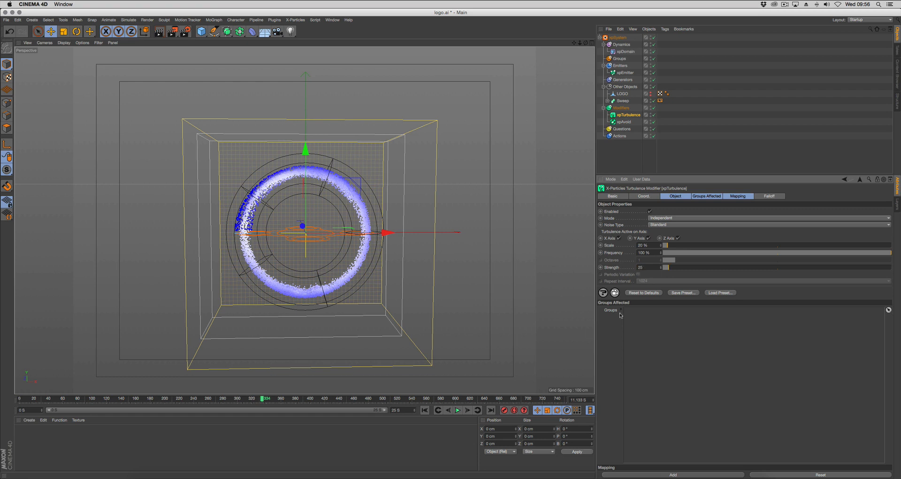
left_click(425, 410)
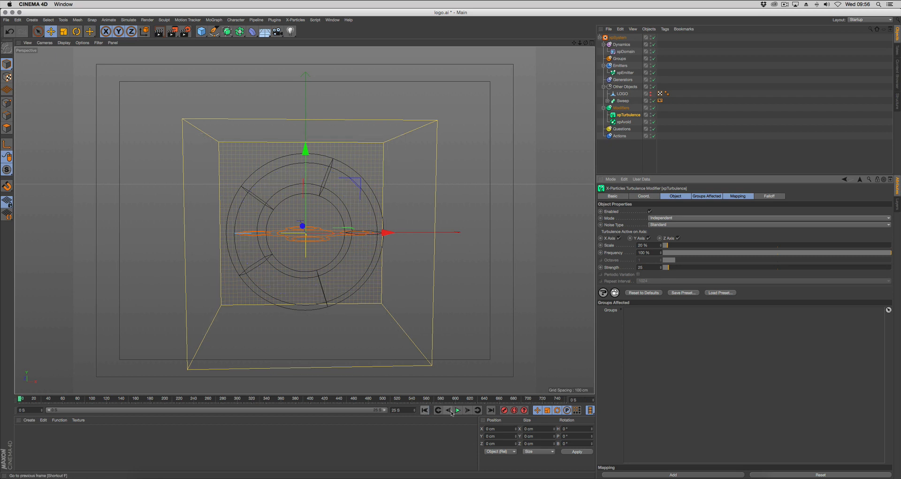
left_click(457, 409)
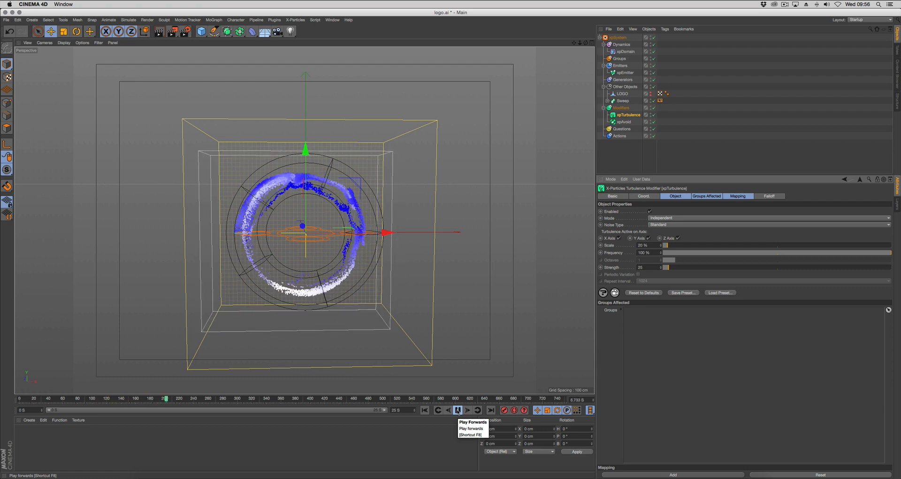
left_click(457, 410)
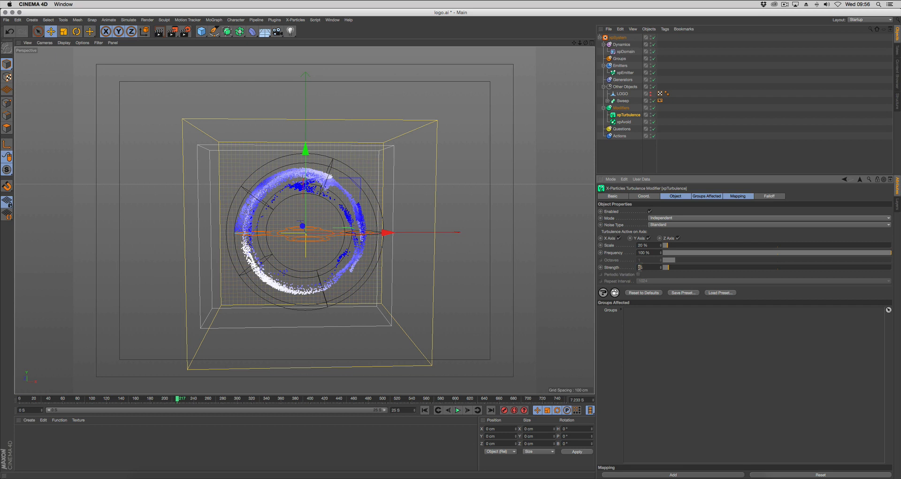
Set the emitter's birthrate to 5000 and play the simulation from the start to nearly 8 seconds to check the denser stream
left_click(625, 72)
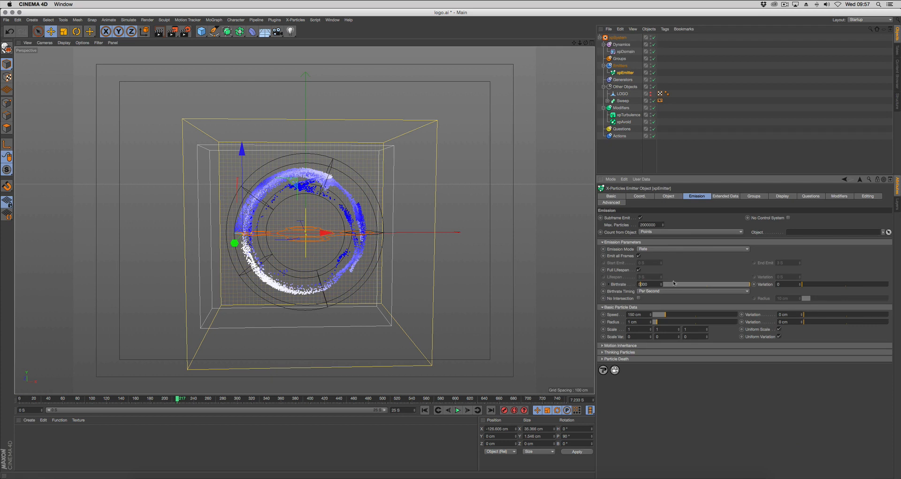
left_click(425, 409)
left_click(458, 410)
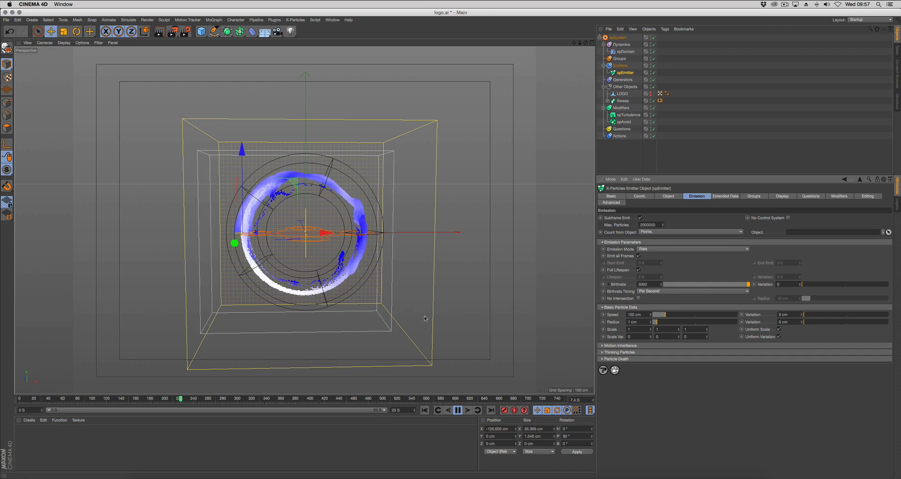
key("F8")
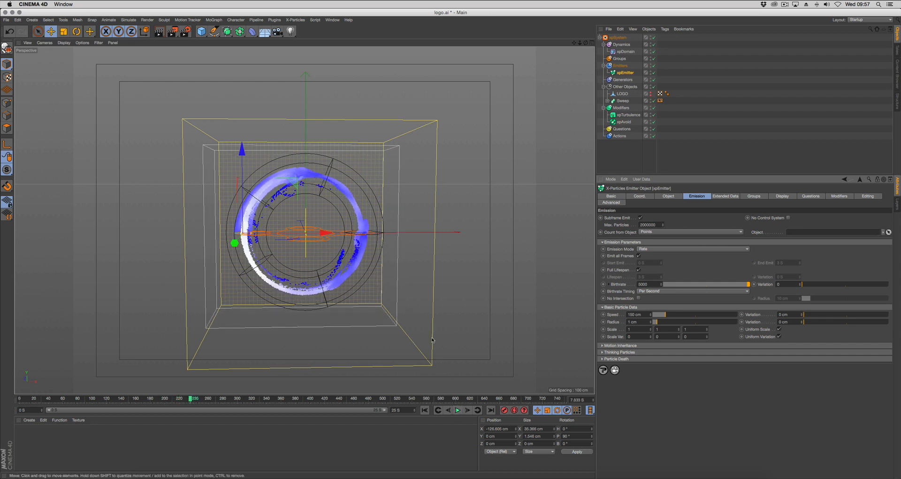
left_click_drag(433, 339, 419, 346, "alt")
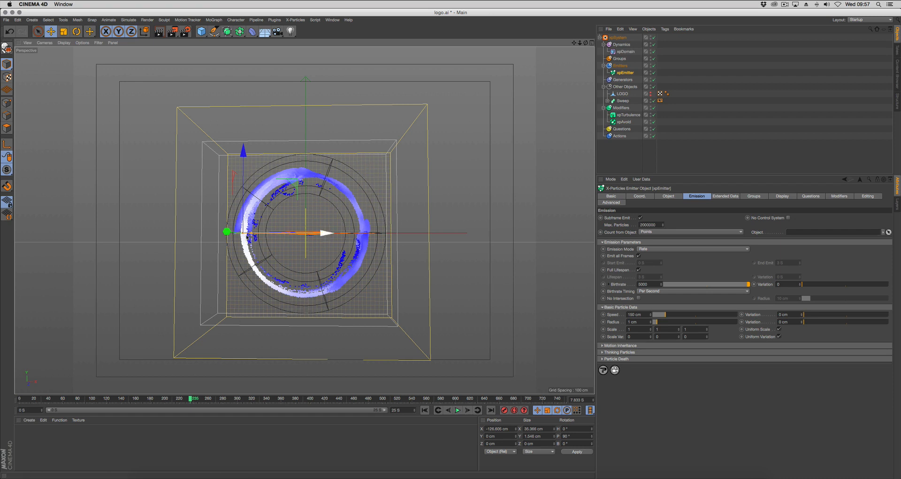
Limit the emission to frame 200 by turning off Emit all Frames and pasting that frame's time, 6.667 s, as the End Emit
left_click(165, 400)
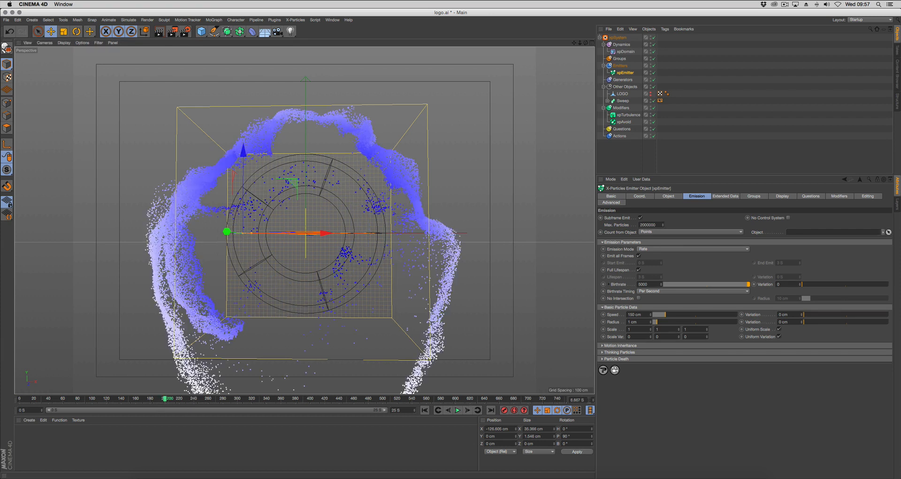
left_click_drag(589, 400, 504, 401)
key("super+c")
left_click(625, 73)
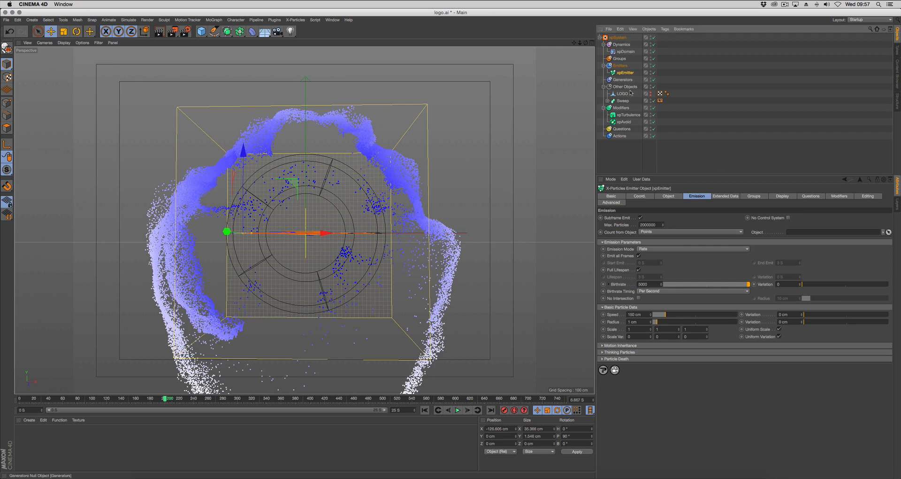
left_click(699, 197)
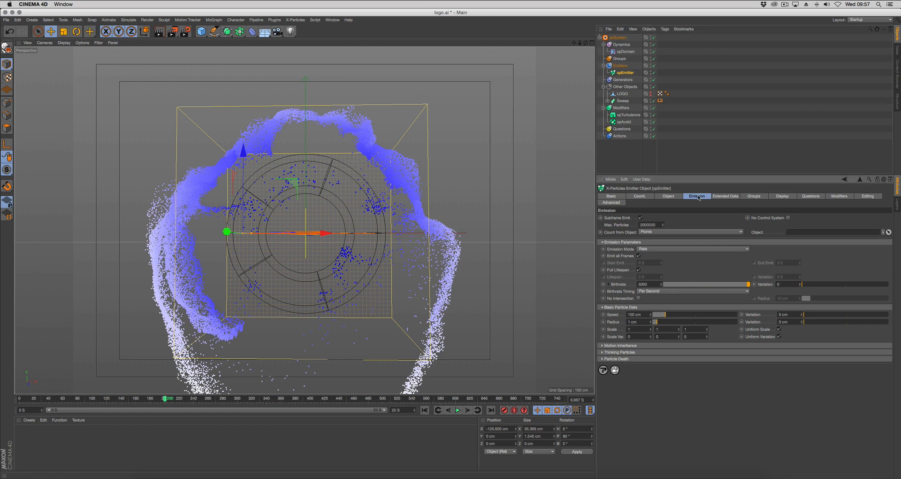
left_click(638, 256)
key("super+v")
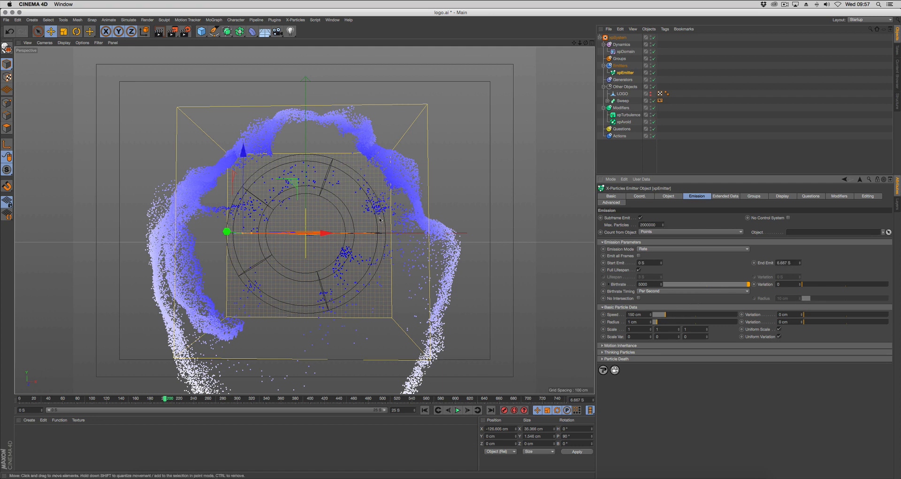
Play the simulation from the start, stop it at 8 seconds, and examine the particle ring inside the tube from several angles
left_click(425, 411)
left_click(458, 411)
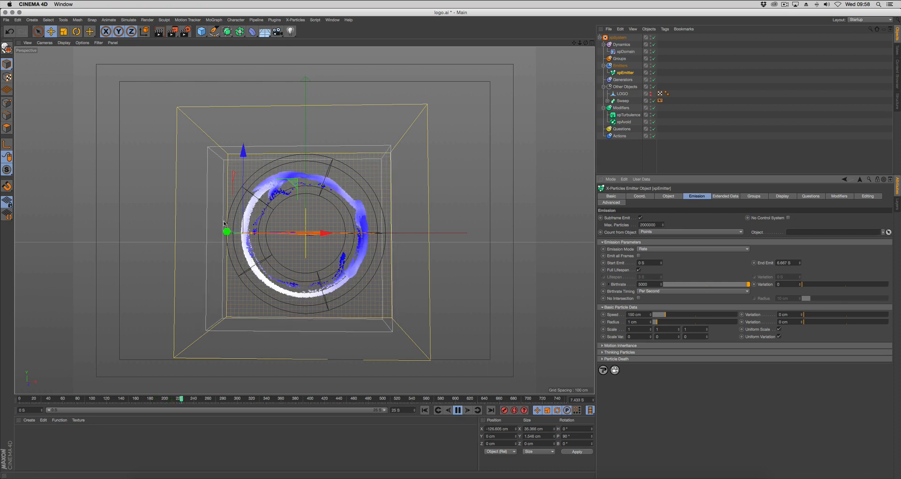
left_click(458, 411)
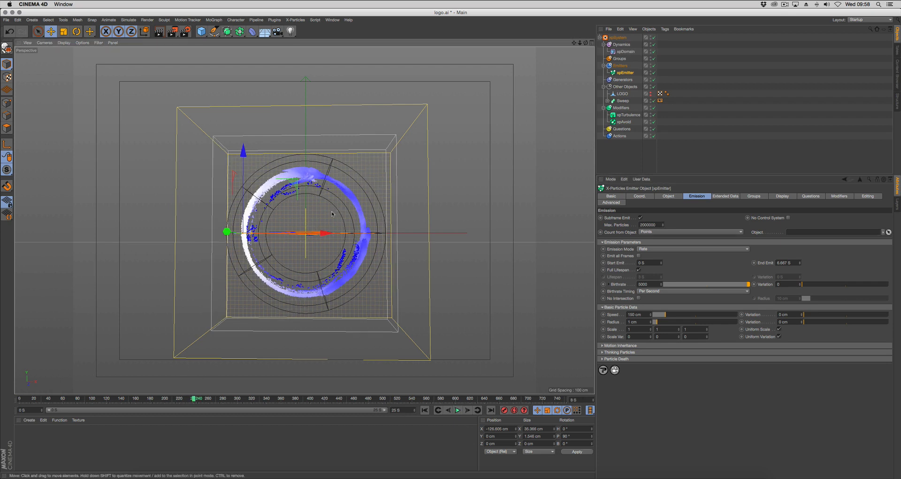
left_click_drag(300, 214, 377, 210, "alt")
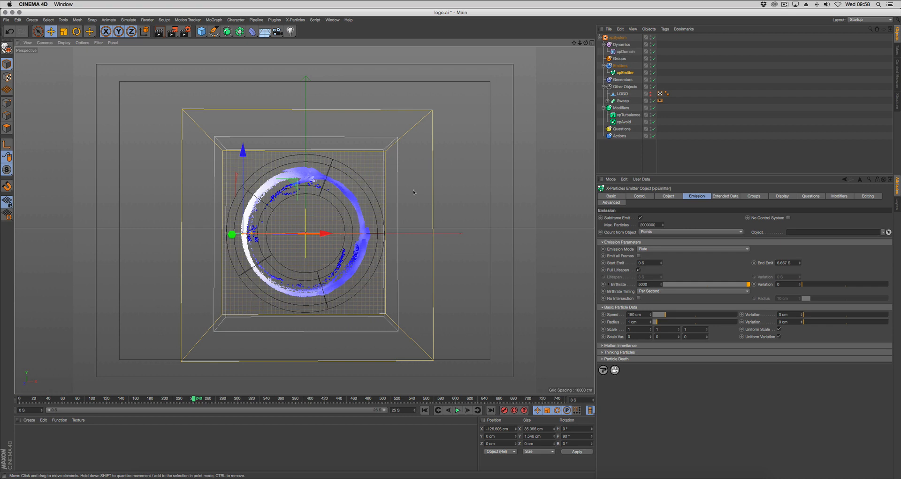
left_click_drag(407, 196, 410, 235, "alt")
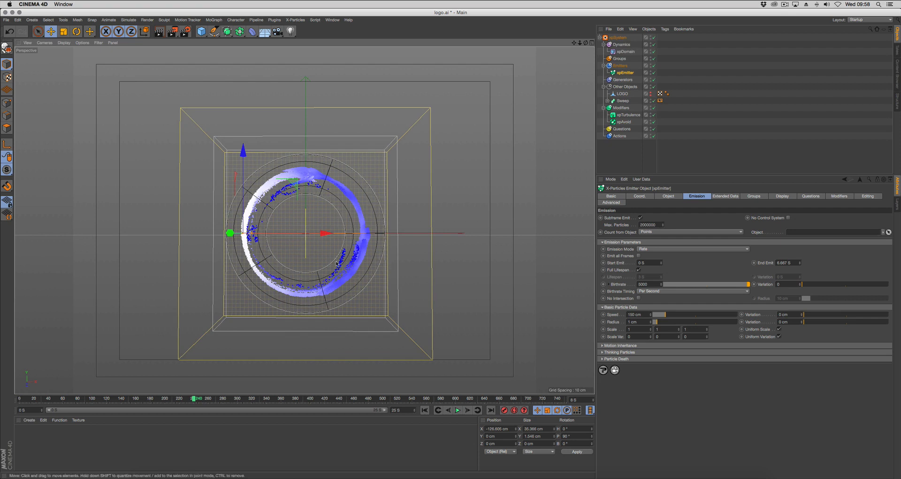
left_click_drag(356, 278, 393, 276, "alt")
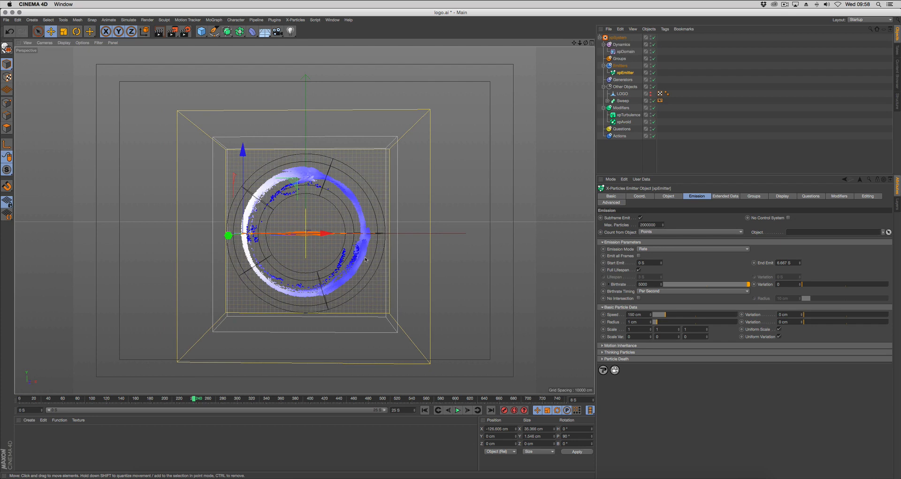
right_click_drag(355, 264, 366, 252, "alt")
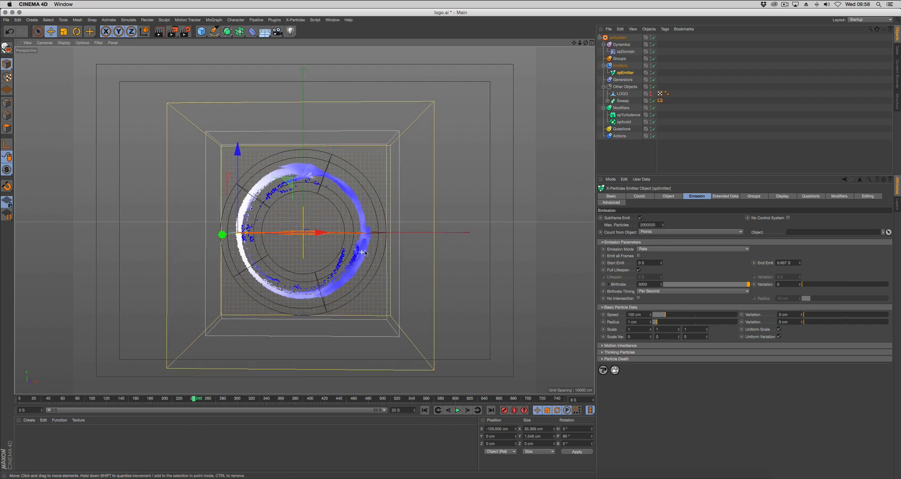
middle_click_drag(366, 252, 369, 249, "alt")
left_click_drag(377, 272, 375, 268, "alt")
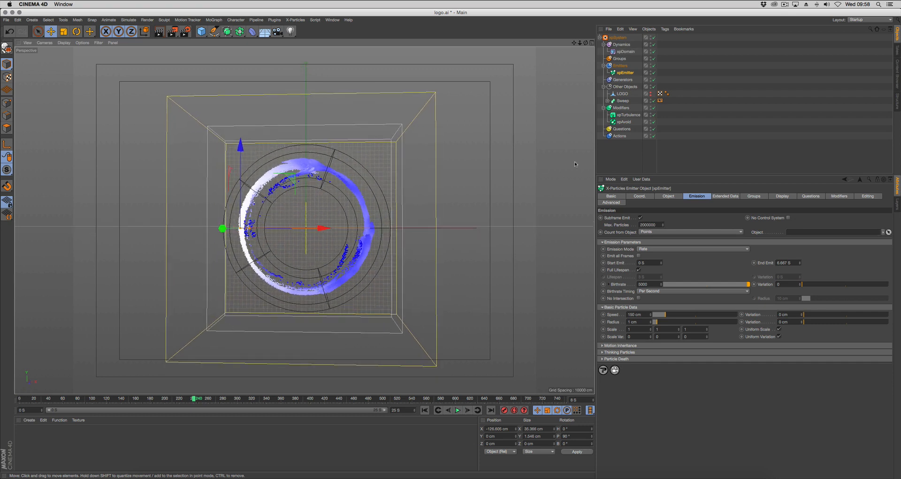
Add a Cover/Target motion modifier to the particle system
left_click(621, 107)
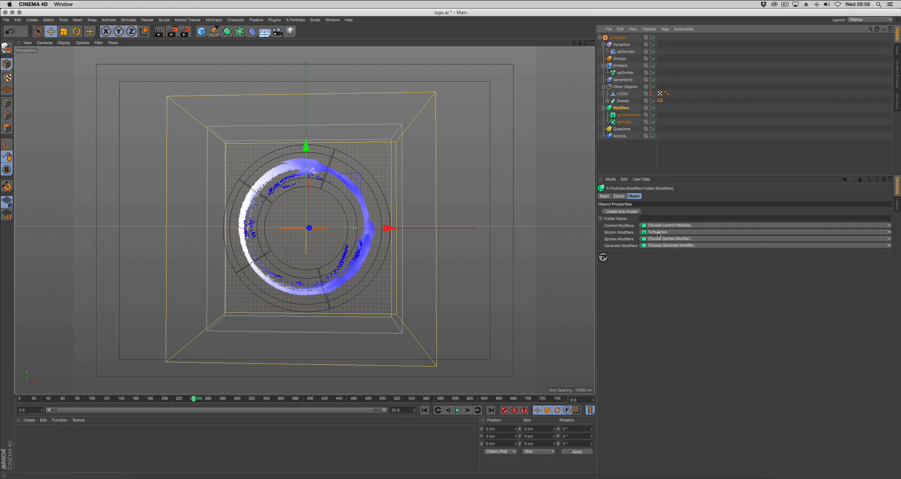
left_click(658, 233)
left_click(661, 262)
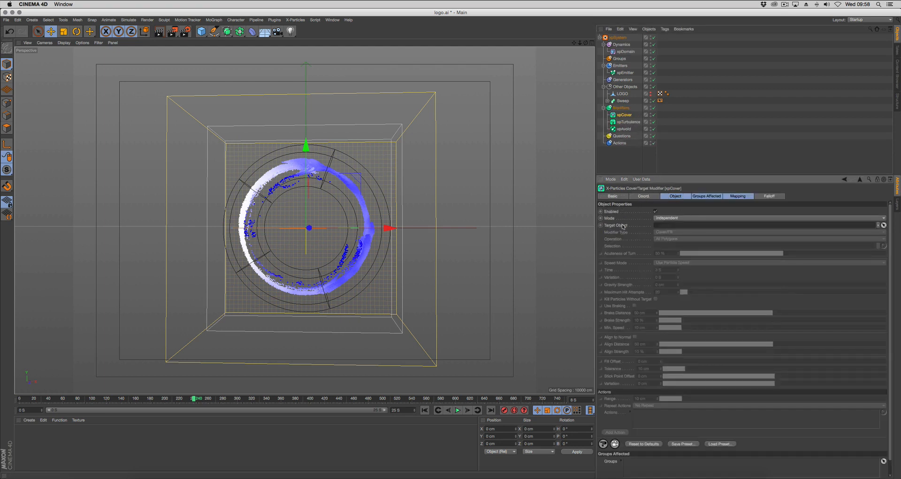
Set LOGO as the xpCover modifier's target and make particles reach it in a set time of 2 s
left_click_drag(623, 93, 663, 227)
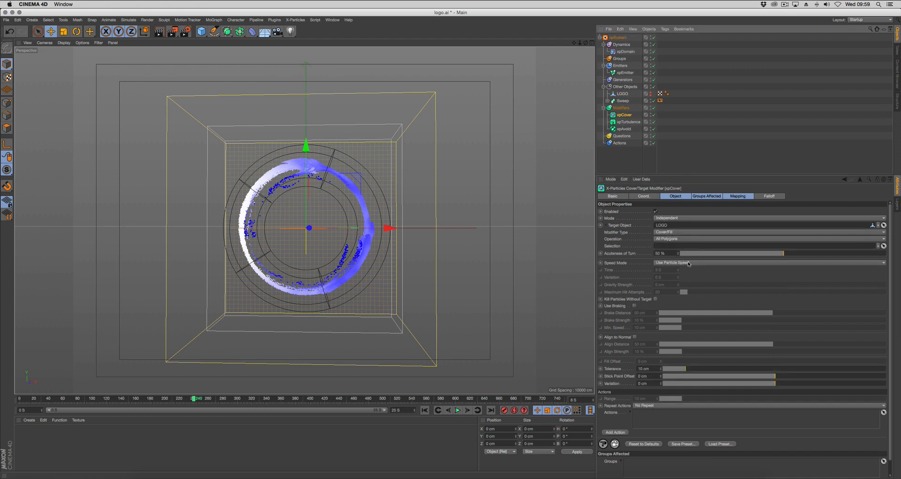
left_click(682, 262)
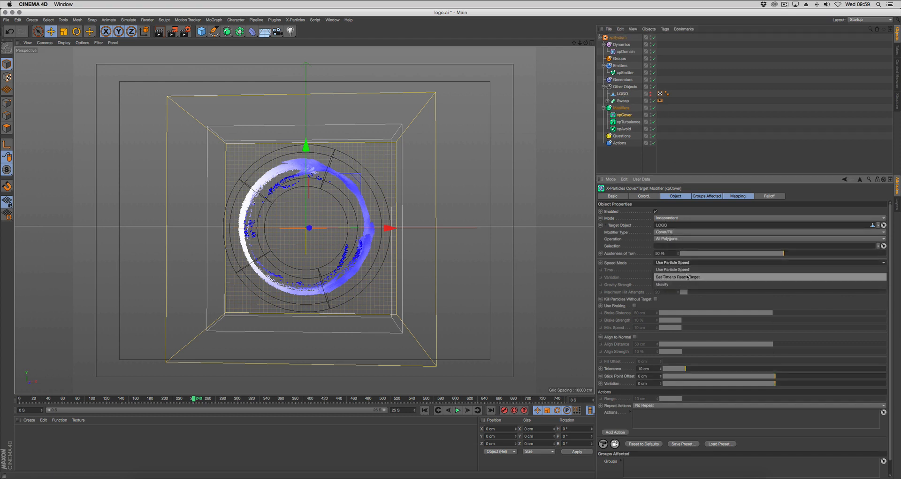
left_click(672, 270)
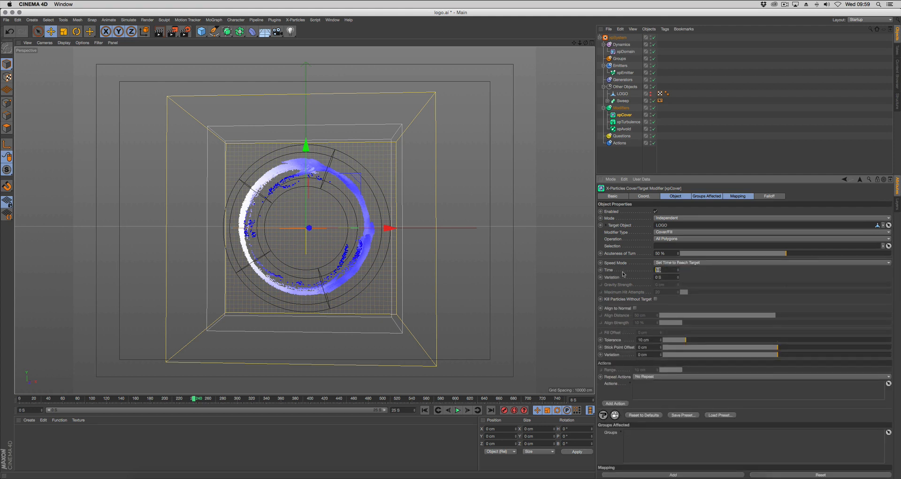
type("2")
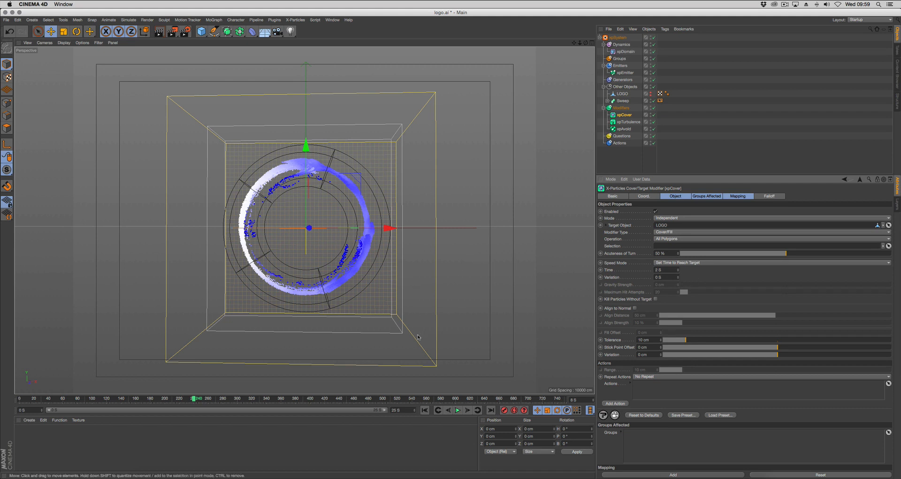
Play the simulation from the start to check how the cover modifier affects the stream, and rewind it
left_click(425, 410)
left_click(457, 409)
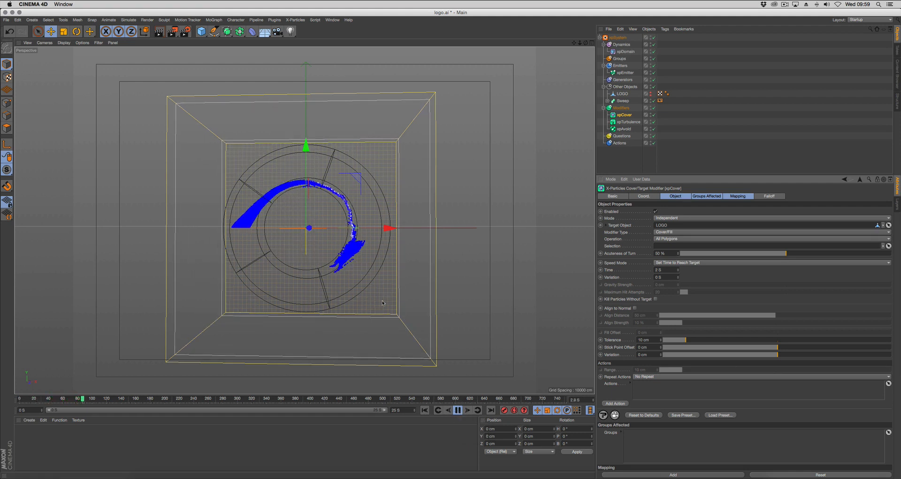
left_click(458, 410)
left_click(424, 410)
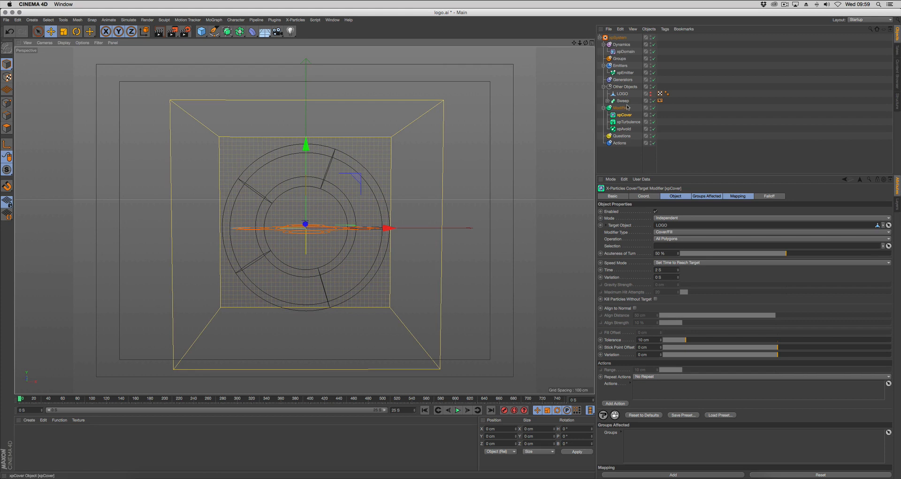
Rename the emitter as xpEmitter Main Fluid
left_click(626, 73)
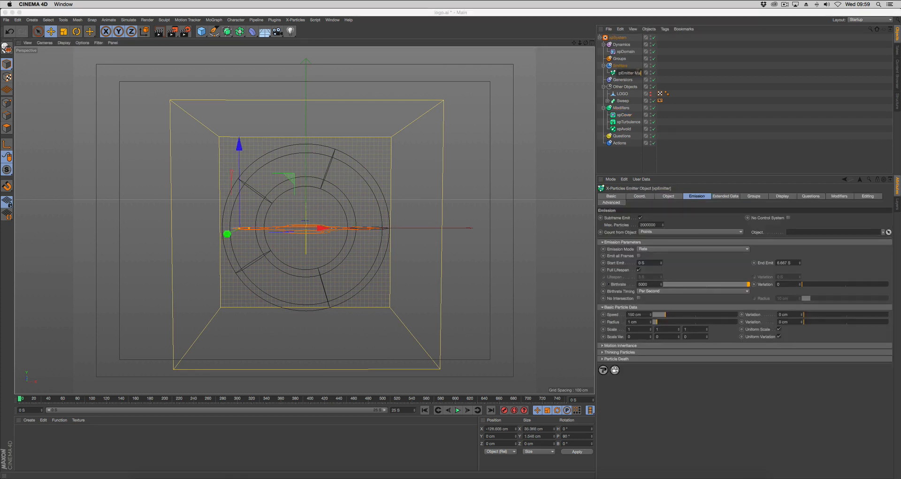
type("Main Fluid")
key("Return")
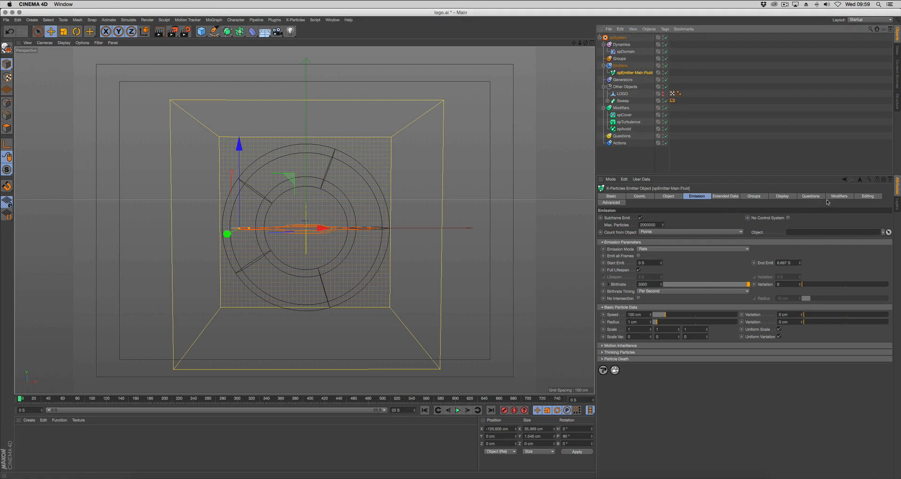
Add a particle age question to the main fluid emitter and name it Main Fluid Start
left_click(811, 196)
left_click(617, 218)
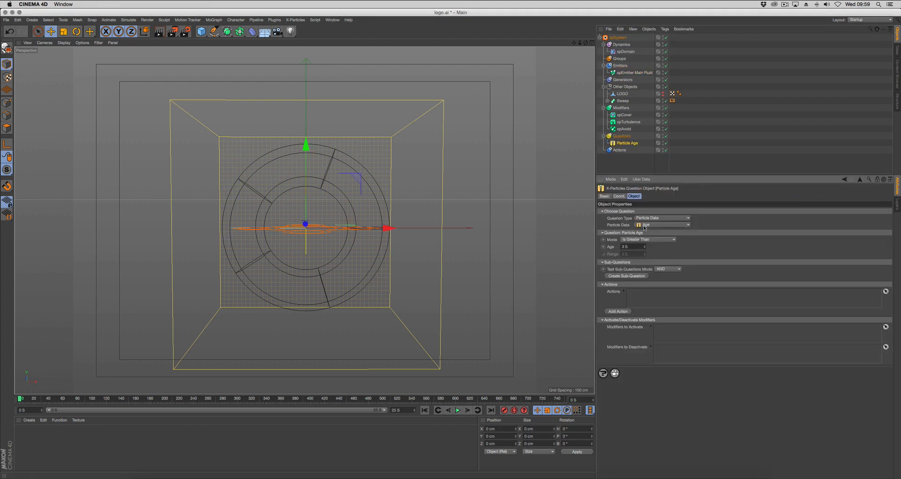
double_click(633, 143)
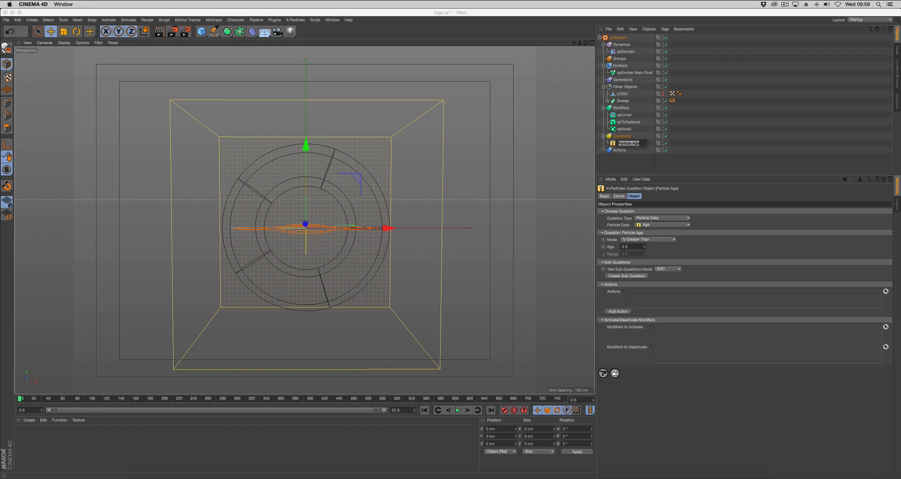
type("Main Fluid Start")
key("Return")
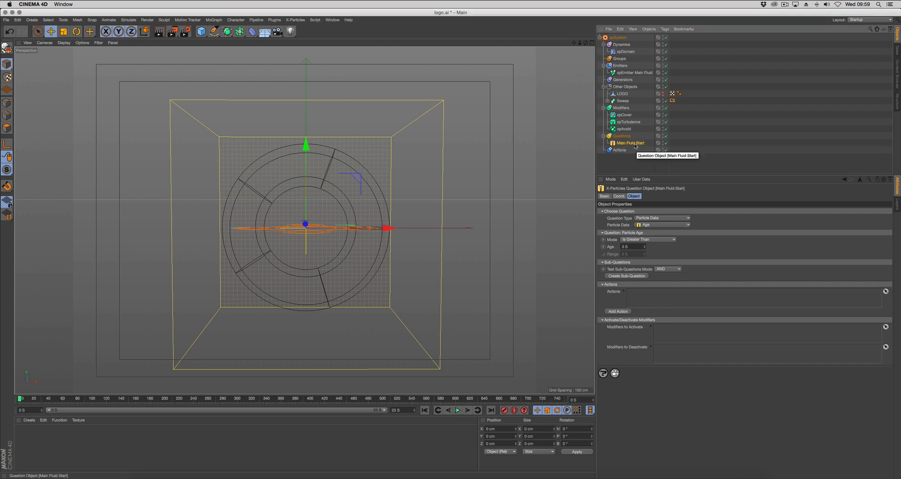
Make Main Fluid Start activate xpTurbulence and xpAvoid and deactivate xpCover at an age above 0 s, and test-play the simulation
left_click(636, 246)
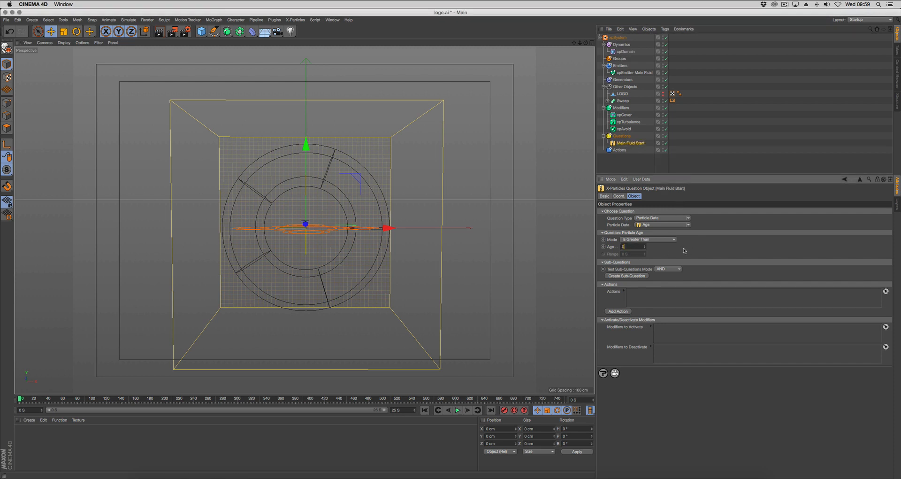
left_click(621, 262)
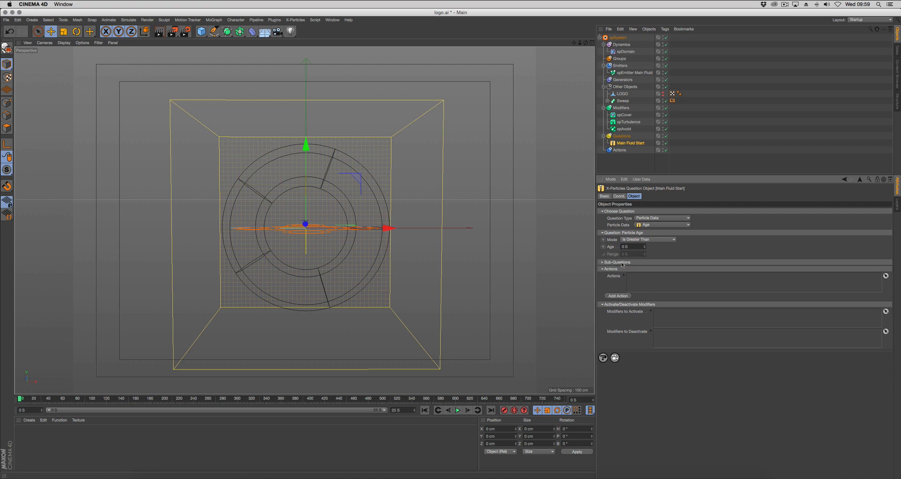
left_click(622, 269)
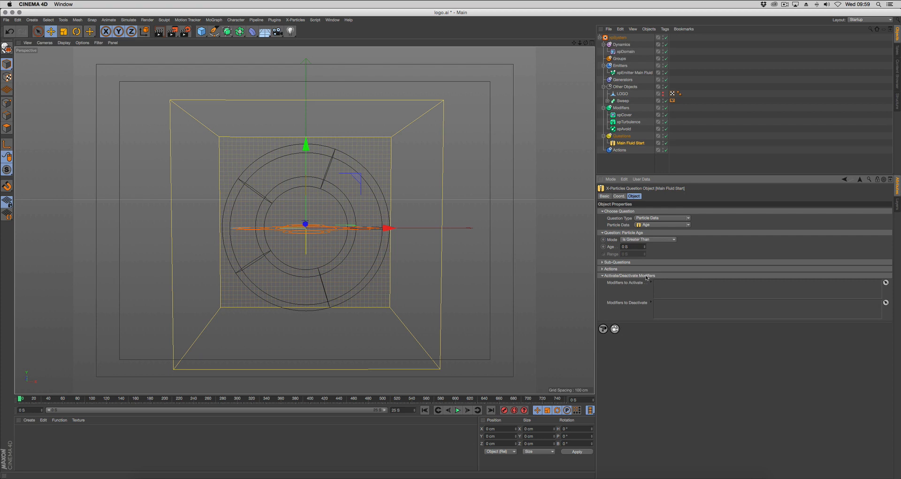
left_click(626, 116)
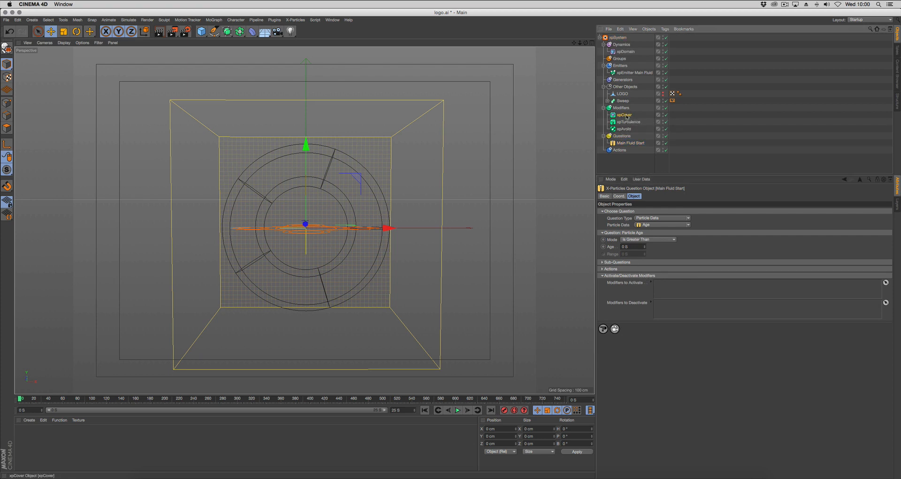
left_click_drag(626, 117, 653, 308)
left_click_drag(627, 123, 669, 285)
left_click_drag(623, 129, 686, 293)
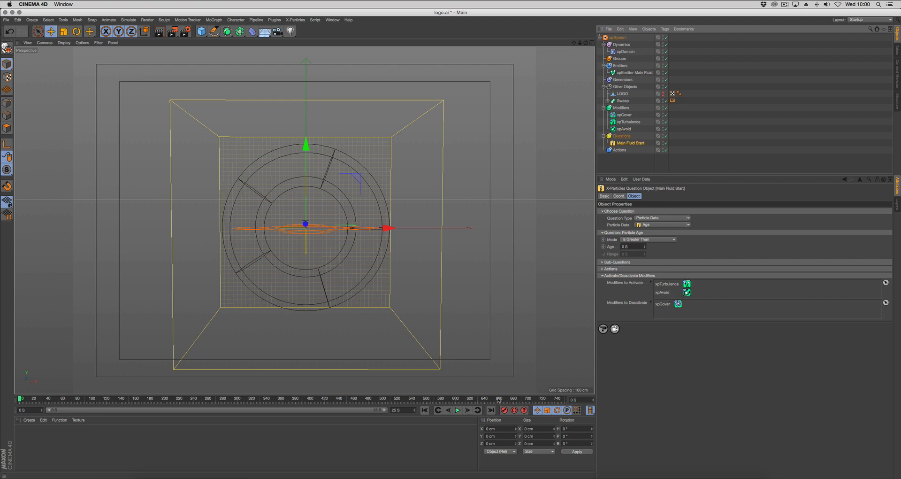
left_click(458, 410)
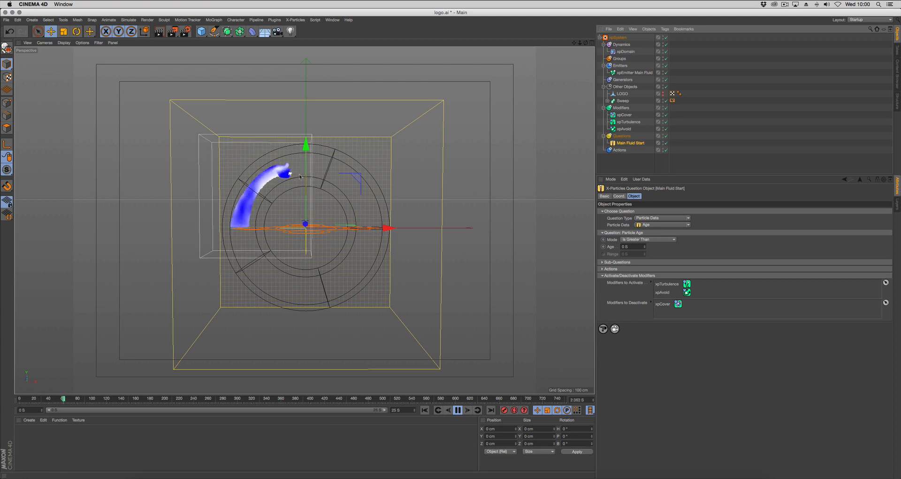
left_click(458, 410)
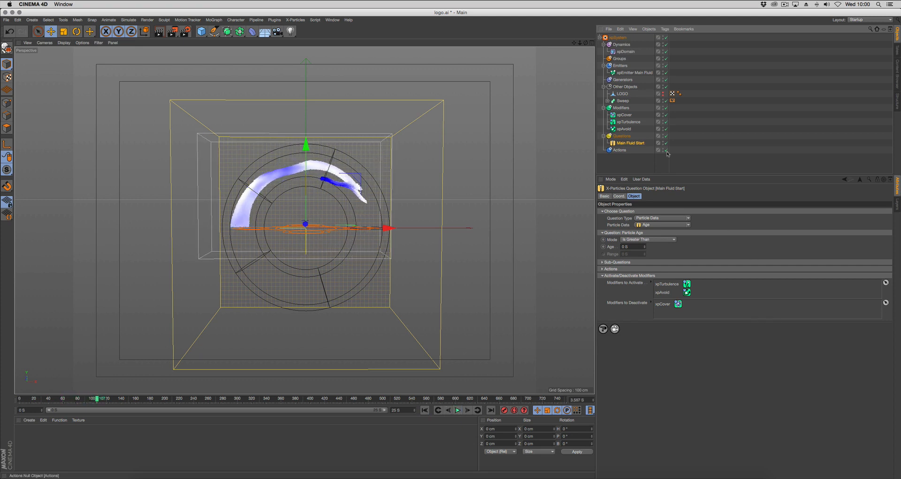
Add a second particle age question to the main fluid emitter and name it Main Fluid Logo
left_click(631, 72)
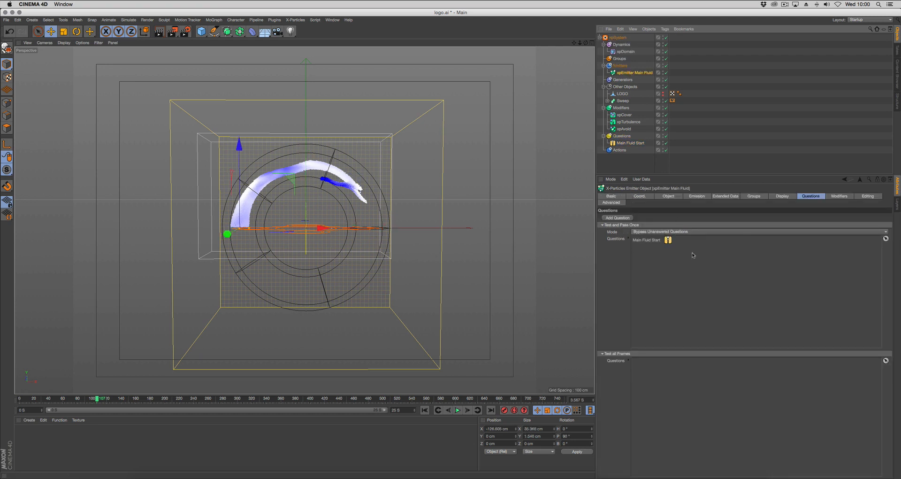
left_click(617, 218)
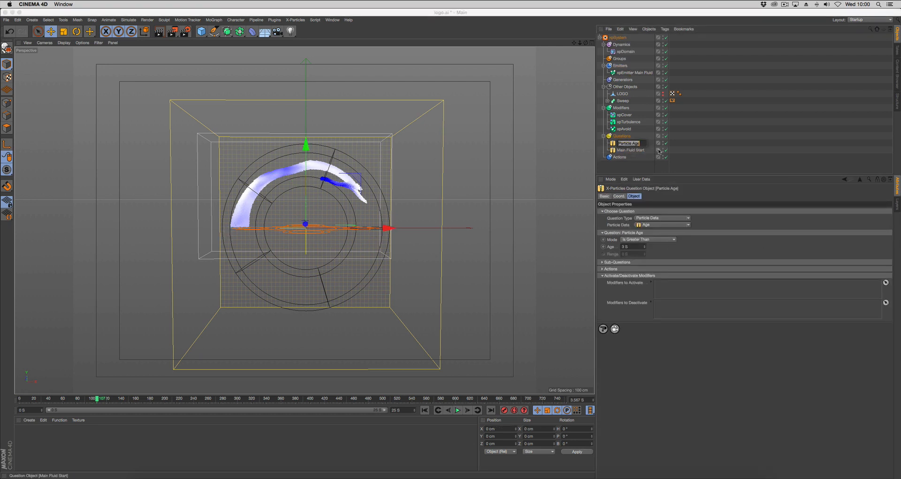
type("Mi")
type("in Fluid Logo")
key("Return")
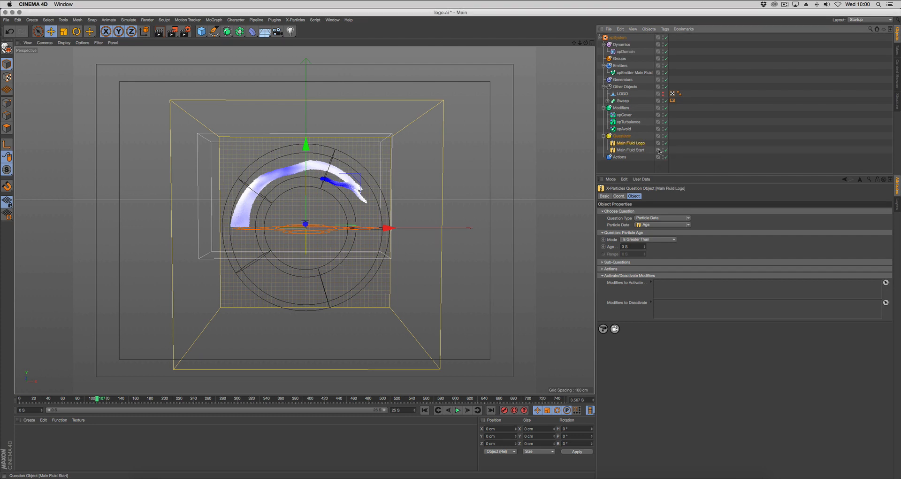
Set Main Fluid Logo's age to 200 frames and have it activate xpCover and deactivate xpAvoid and xpTurbulence
left_click(637, 247)
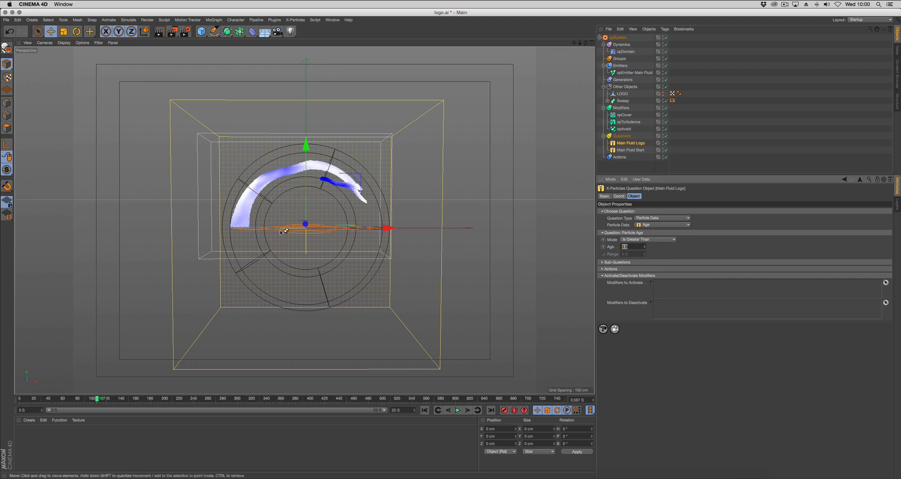
type("200f")
key("Return")
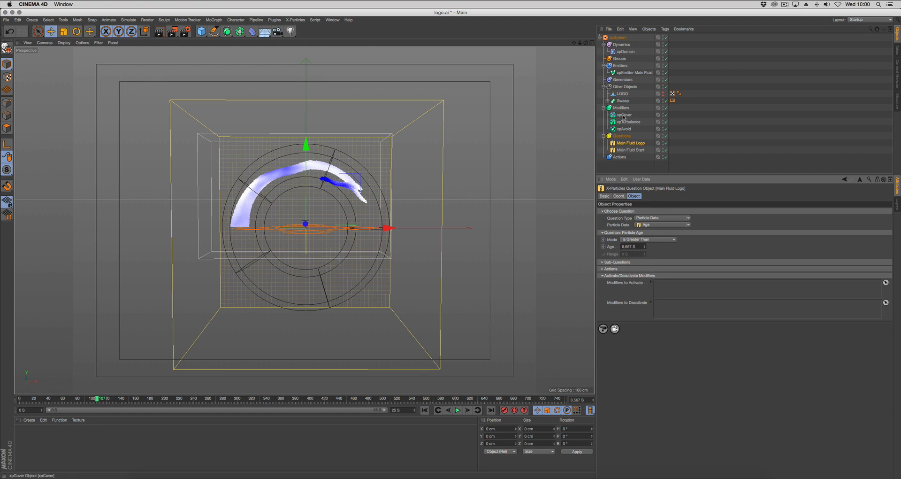
left_click_drag(624, 114, 670, 282)
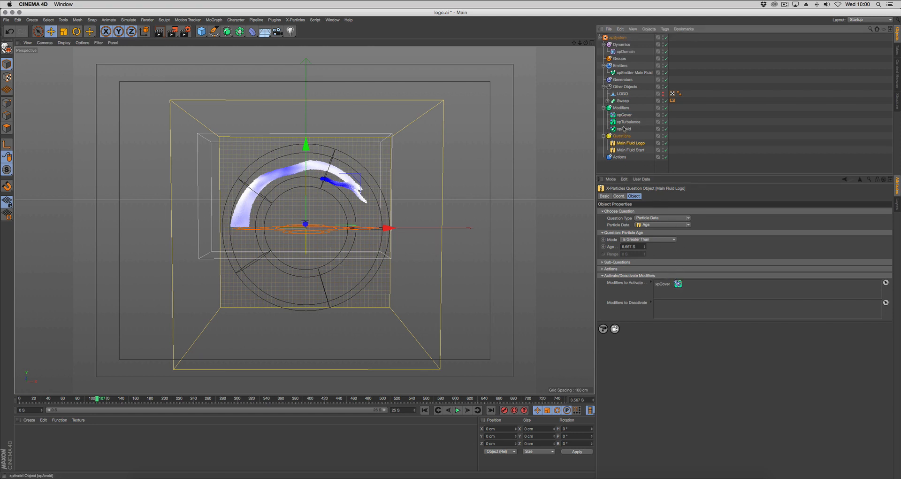
left_click_drag(623, 129, 664, 304)
left_click_drag(628, 122, 661, 240)
left_click_drag(662, 308, 662, 310)
Play the simulation from the start to nearly 12 seconds to check the fluid moving onto the logo
left_click(425, 410)
left_click(457, 410)
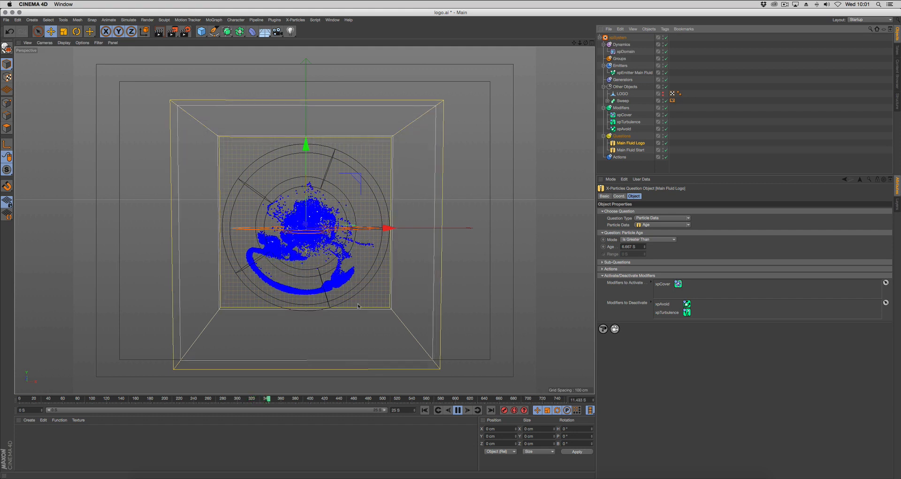
left_click(457, 410)
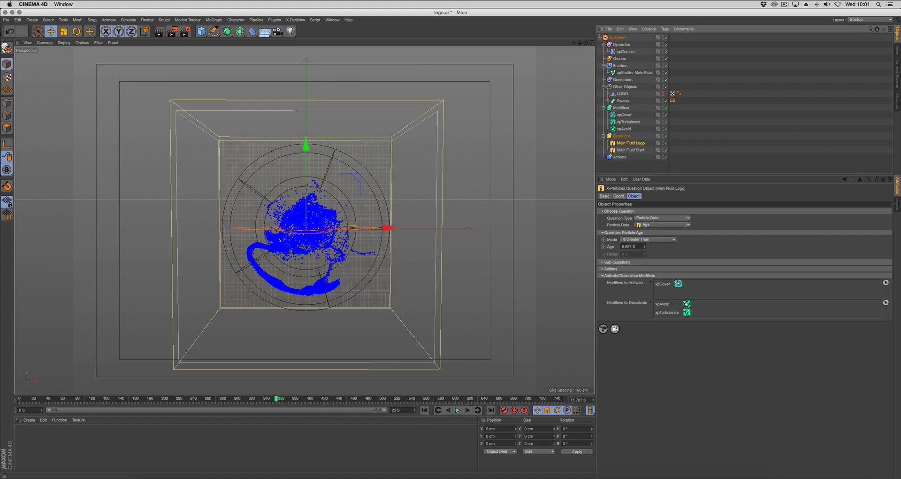
Turn off Full Lifespan on the main fluid emitter and set a lifespan of 10 s with 1 s variation
left_click(631, 73)
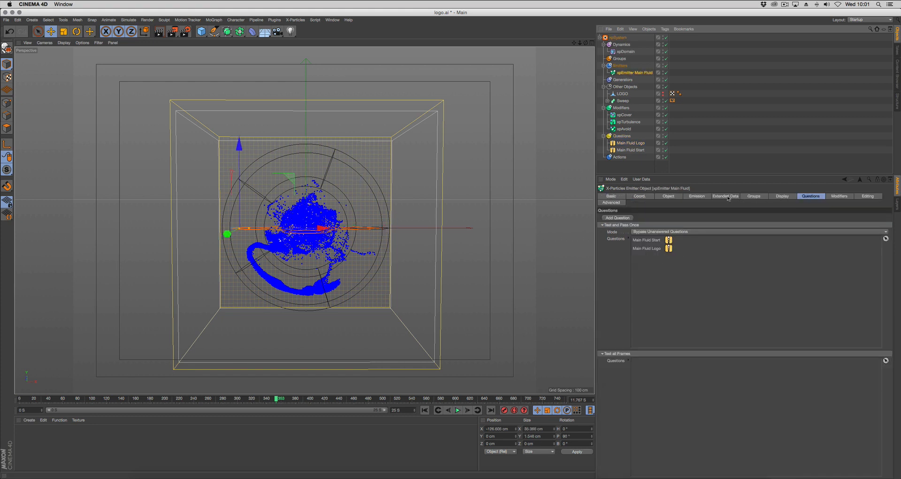
left_click(701, 196)
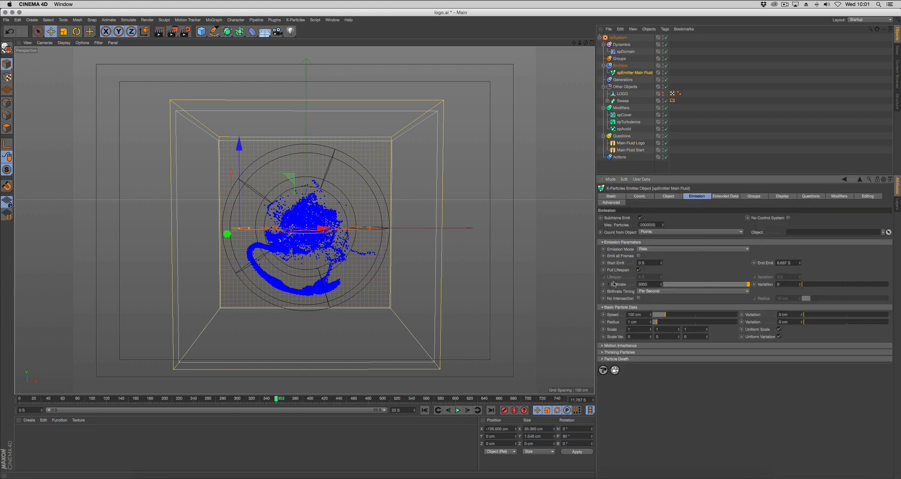
left_click(638, 270)
key("Return")
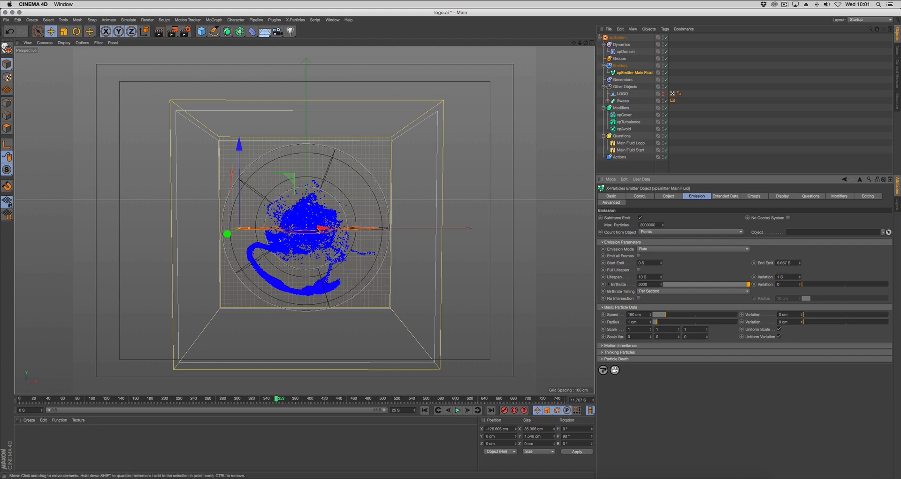
Play the simulation from the start and stop it at about 6.5 seconds, with the particle ring formed
left_click(425, 410)
left_click(457, 410)
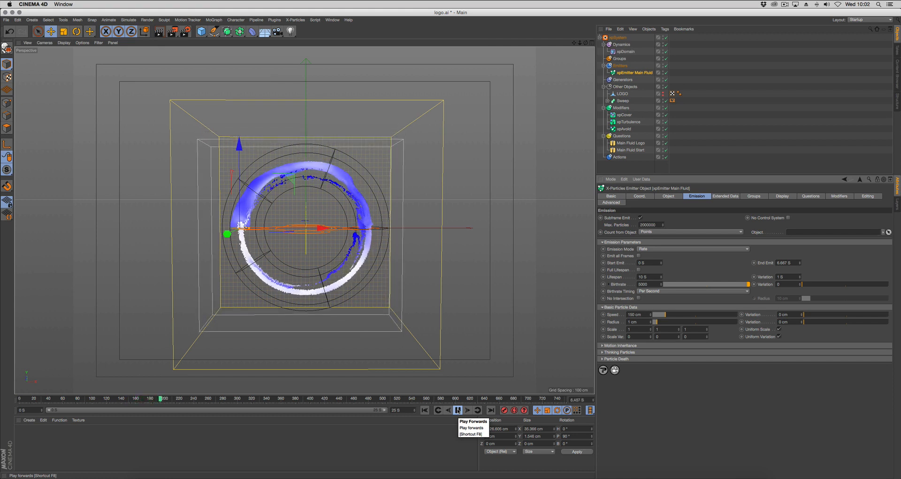
left_click(457, 410)
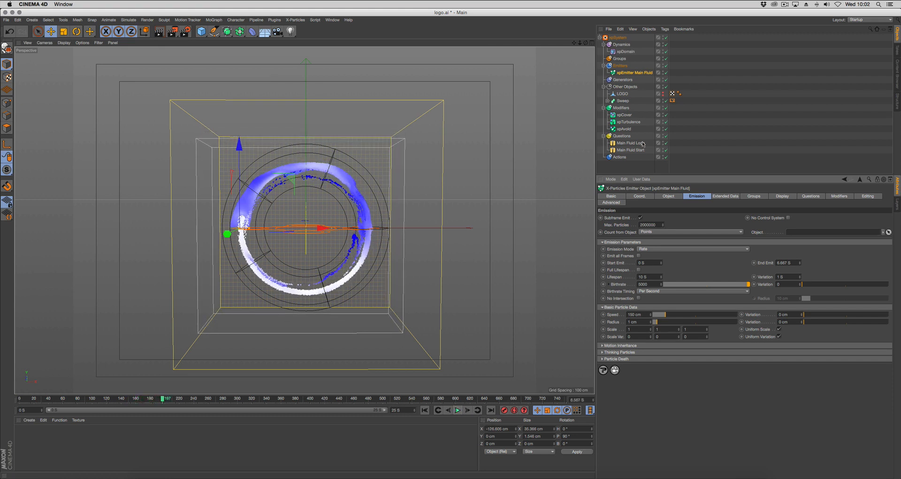
Add a Skinner generator to the particle system and assign xpEmitter Main Fluid as its source object
left_click(623, 80)
left_click(660, 224)
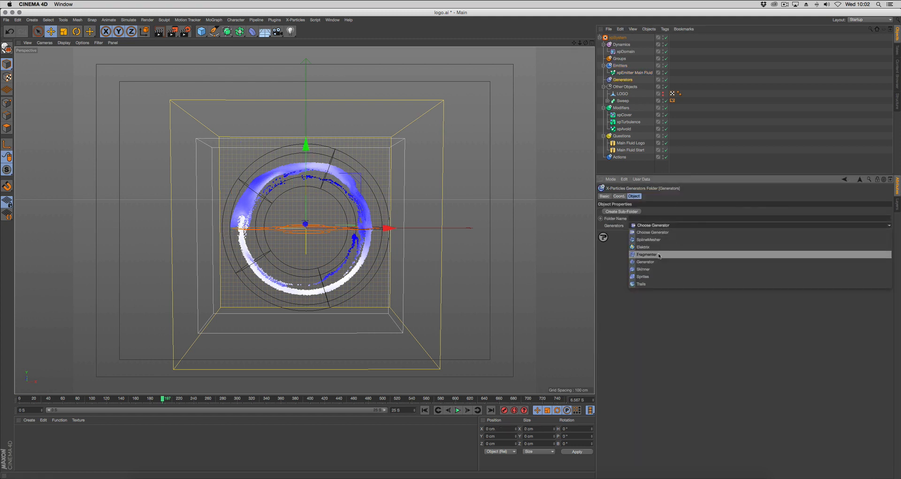
left_click(652, 269)
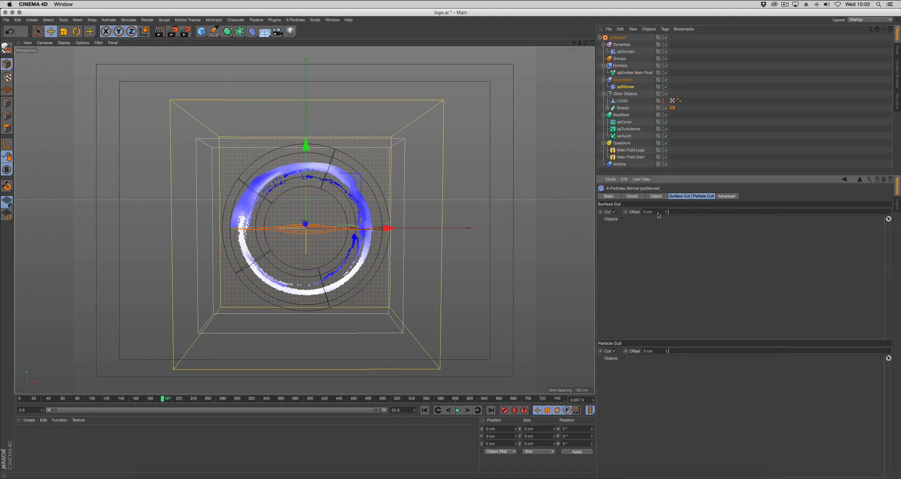
left_click(656, 196)
left_click(630, 283)
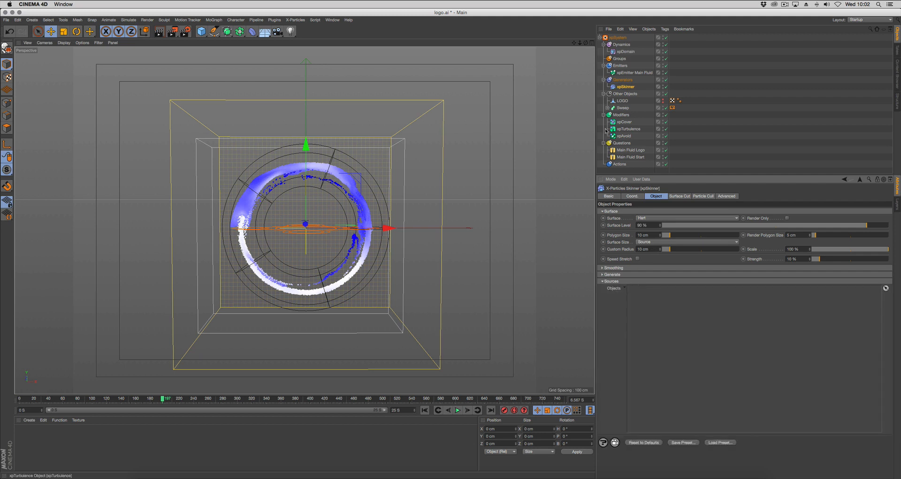
left_click_drag(633, 72, 654, 291)
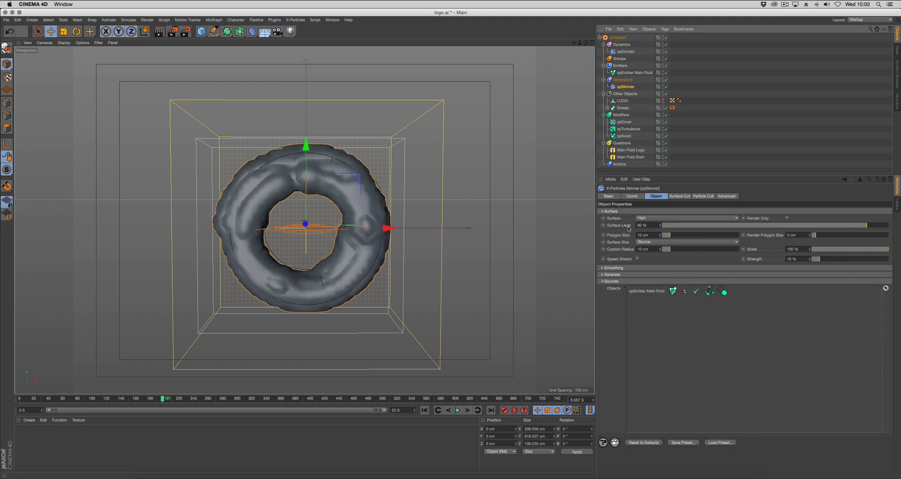
Change the Skinner's surface type to Zhu-Bridson and set its polygon size to 5 cm
left_click(646, 218)
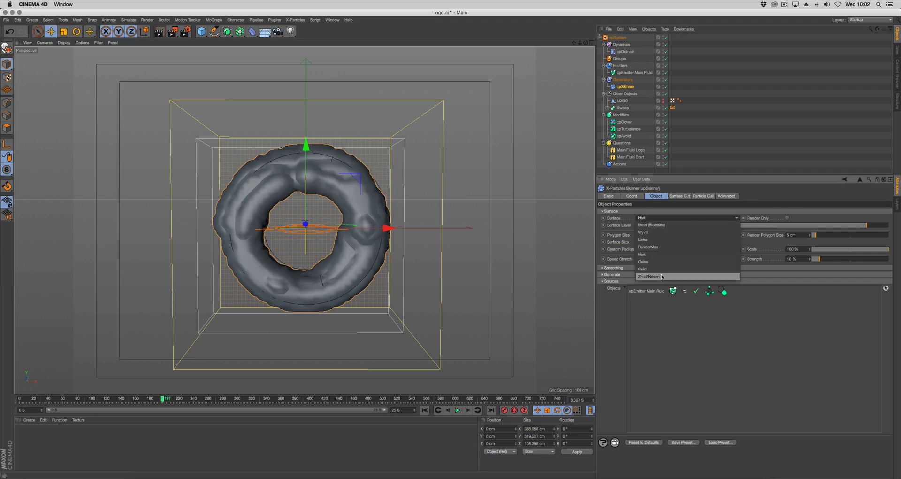
left_click(684, 276)
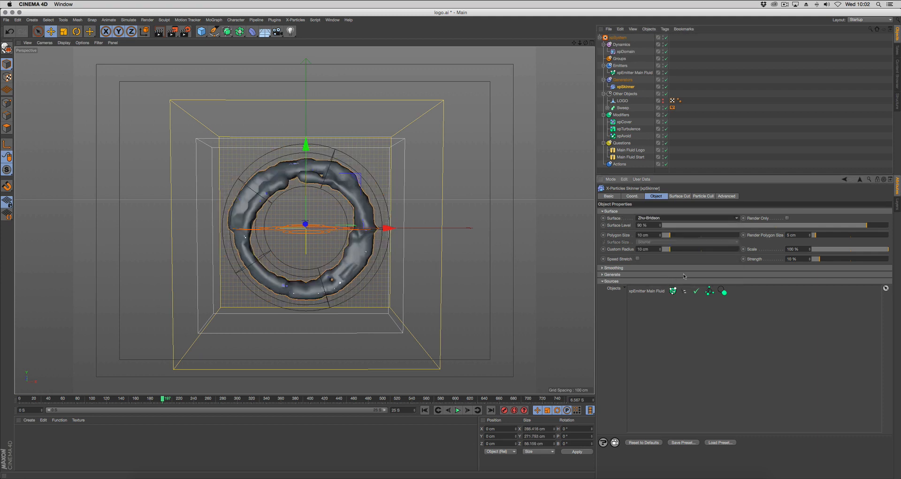
left_click(651, 235)
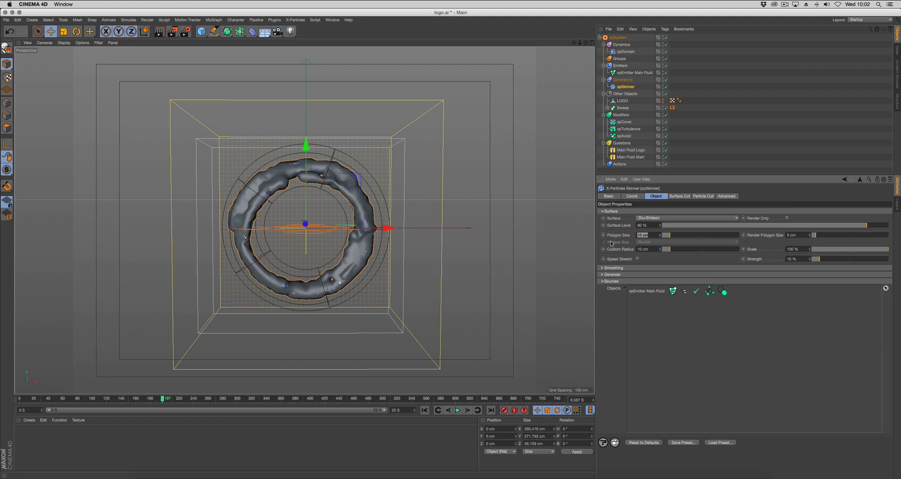
type("5")
key("Return")
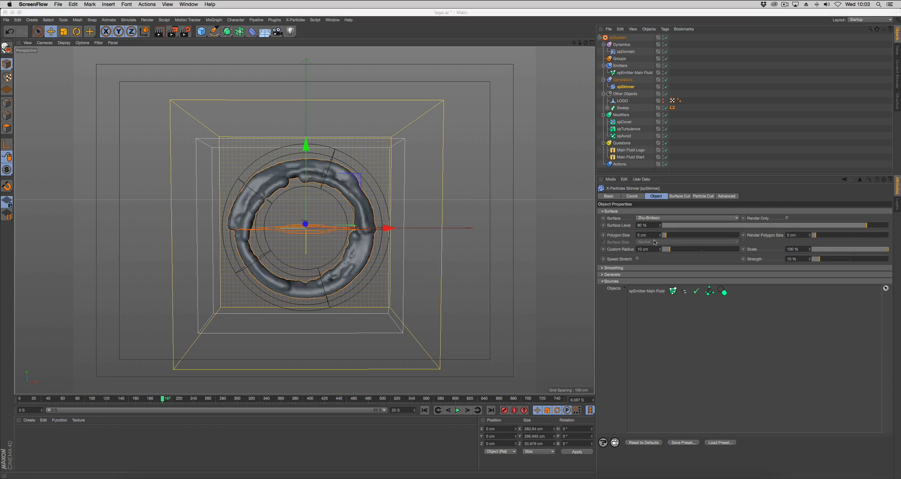
Play the simulation from the start to about 3.6 seconds to check the meshed fluid
left_click(424, 410)
left_click(457, 410)
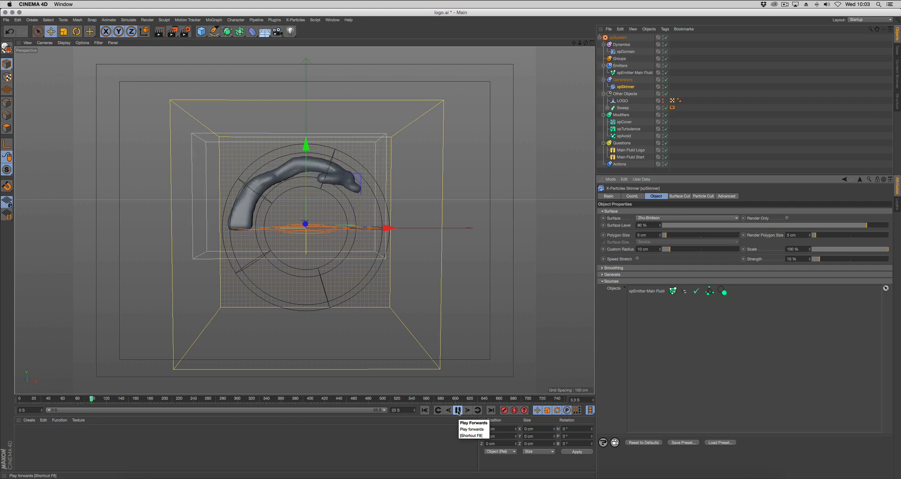
left_click(458, 410)
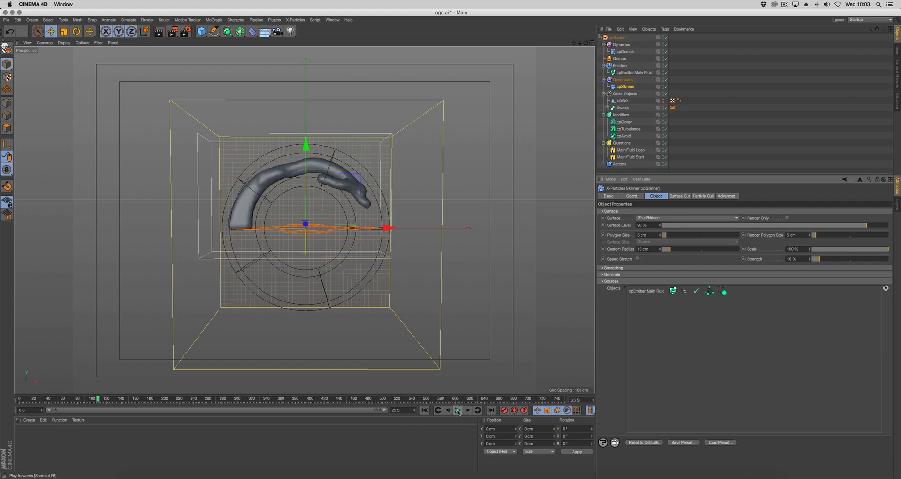
Enable geometry smoothing on the Skinner and continue playback to about 5 seconds
left_click(626, 268)
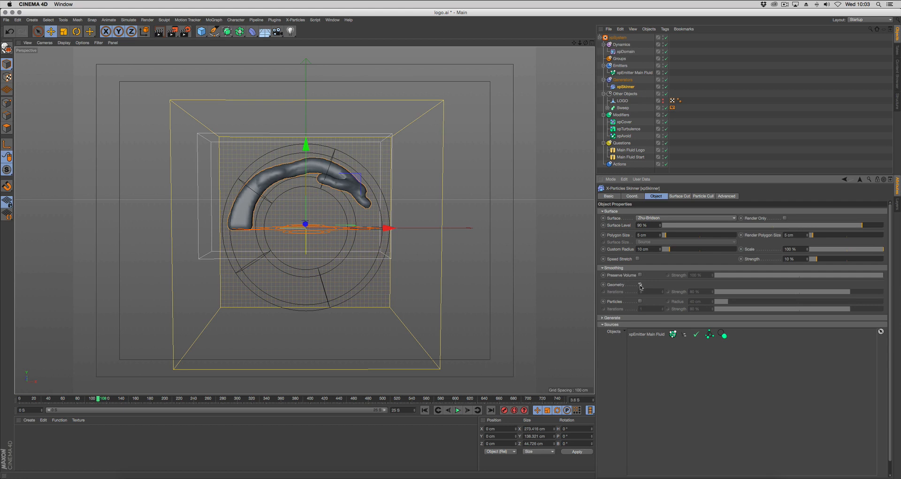
left_click(640, 284)
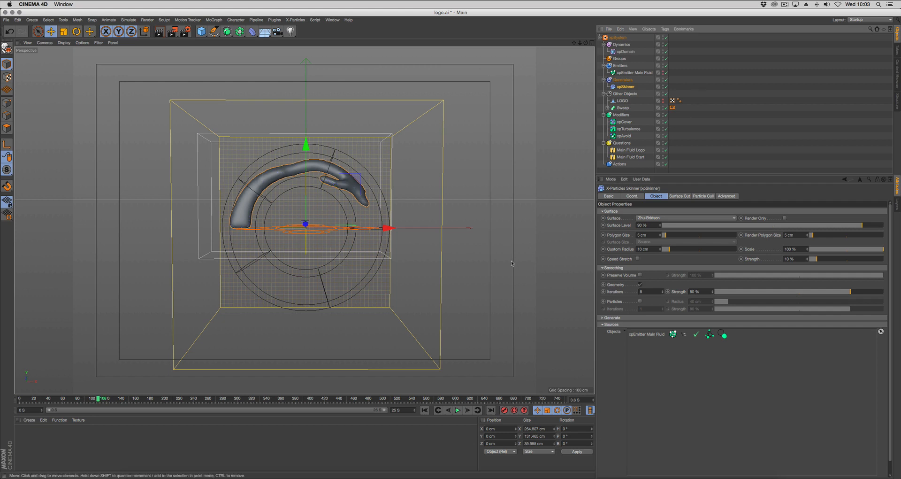
left_click(456, 409)
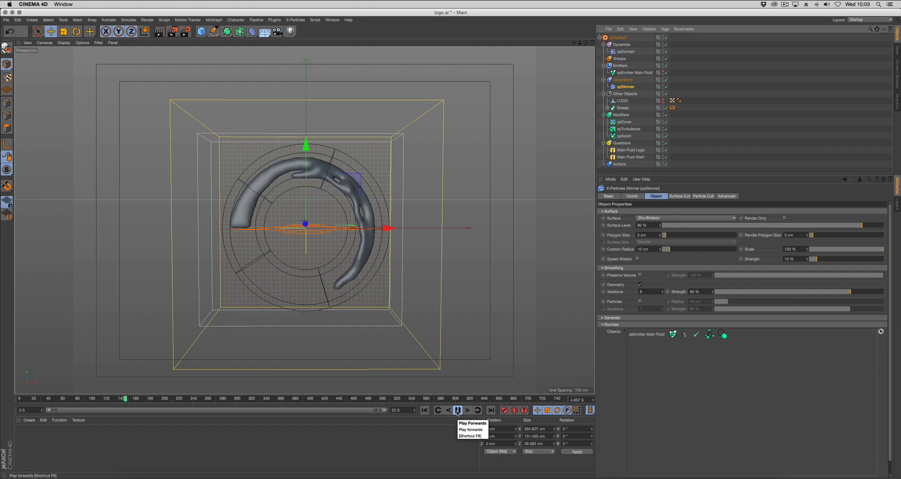
left_click(458, 410)
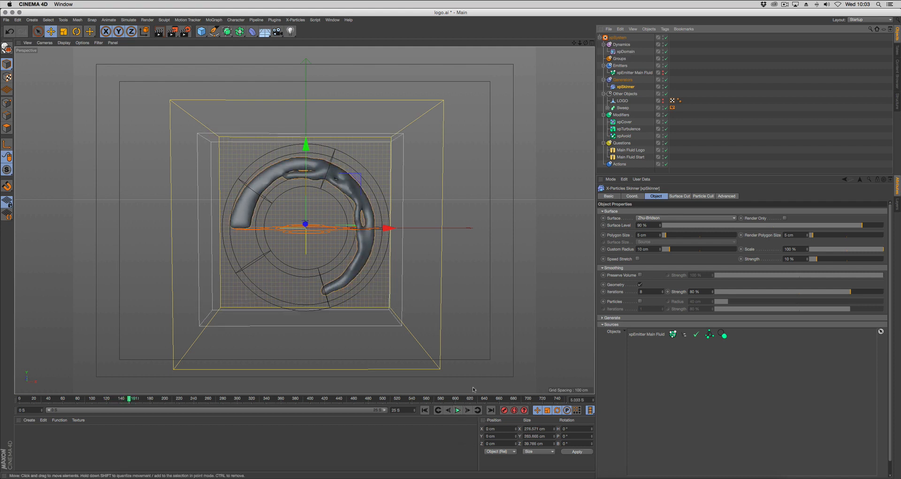
Add an xpCache object to the Other Objects folder of the particle system
left_click(631, 94)
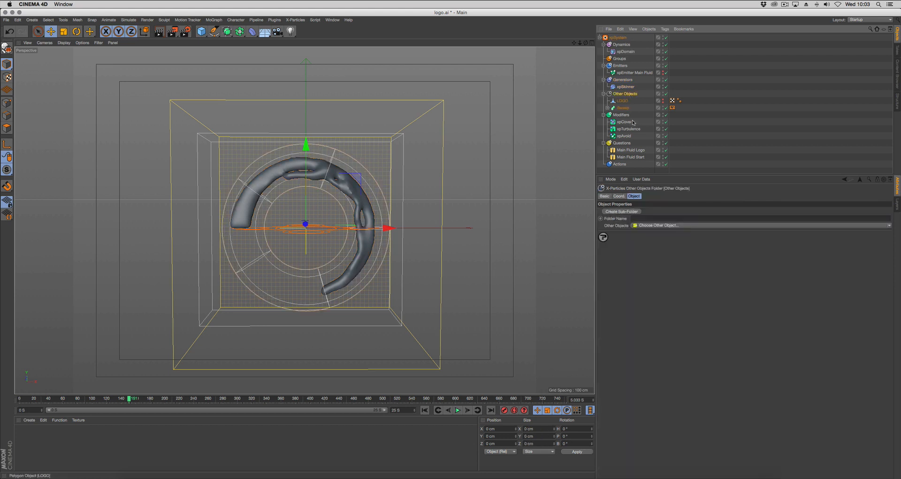
left_click(657, 225)
left_click(661, 240)
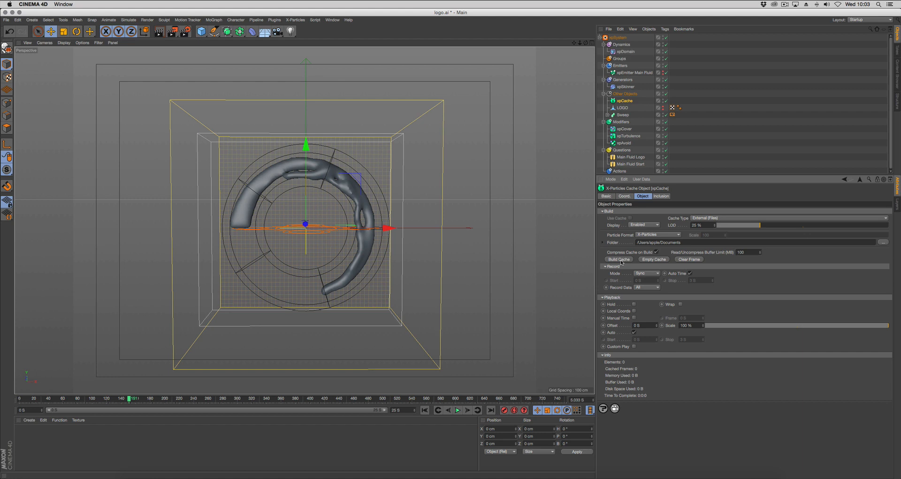
Set the project end time to 20 seconds and build the particle cache in the xpCache_logo folder
double_click(403, 411)
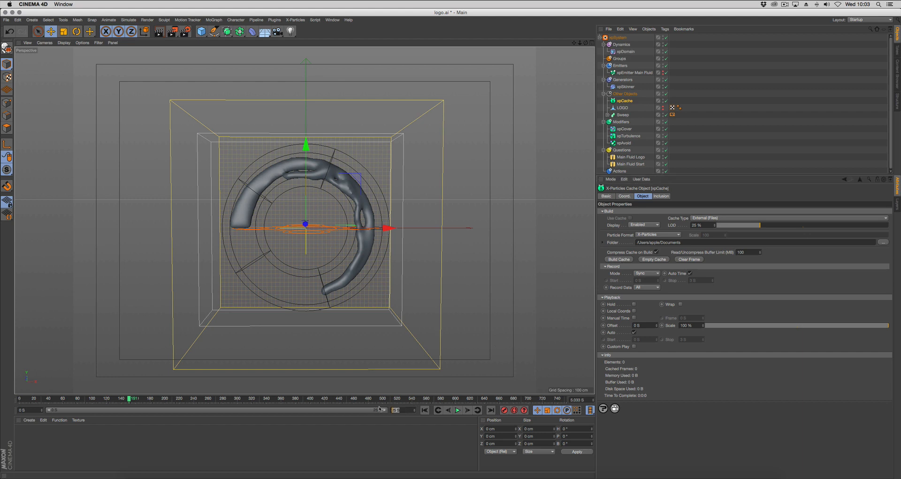
type("20")
key("Return")
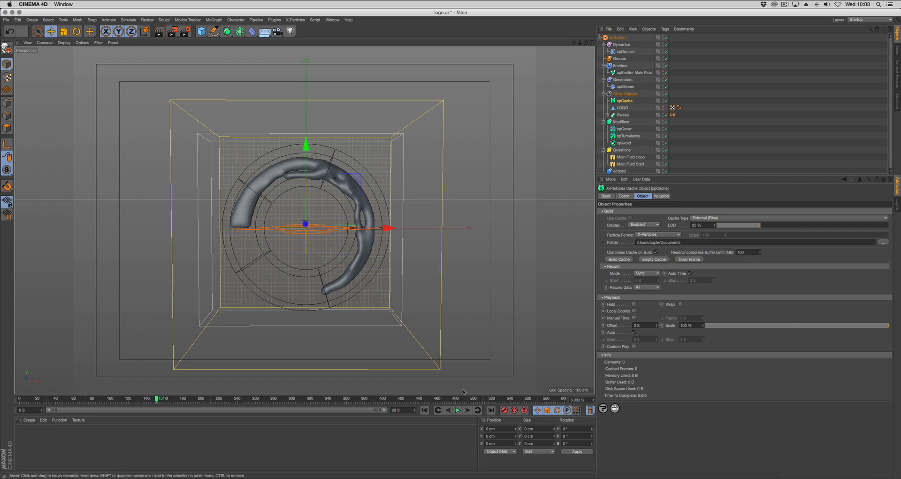
left_click(619, 259)
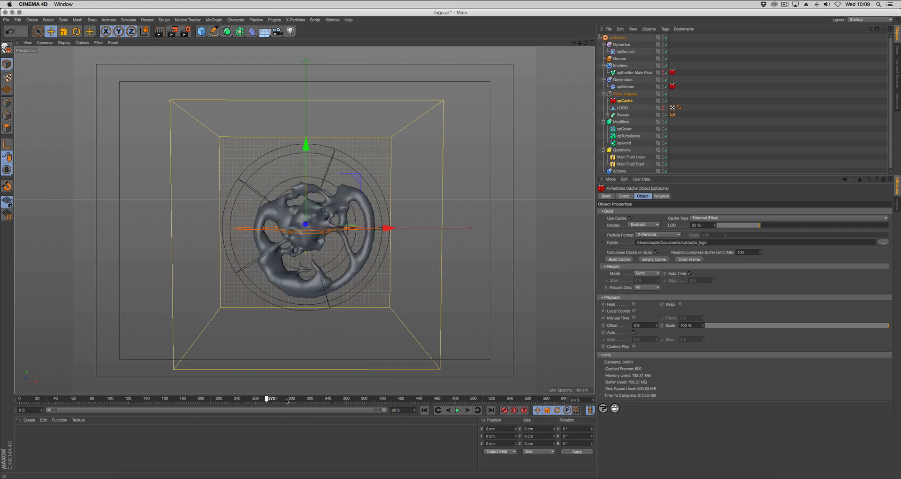
Scrub the cached simulation forward to about 10.4 seconds to check the fluid mesh reaching the logo
left_click_drag(145, 400, 305, 392)
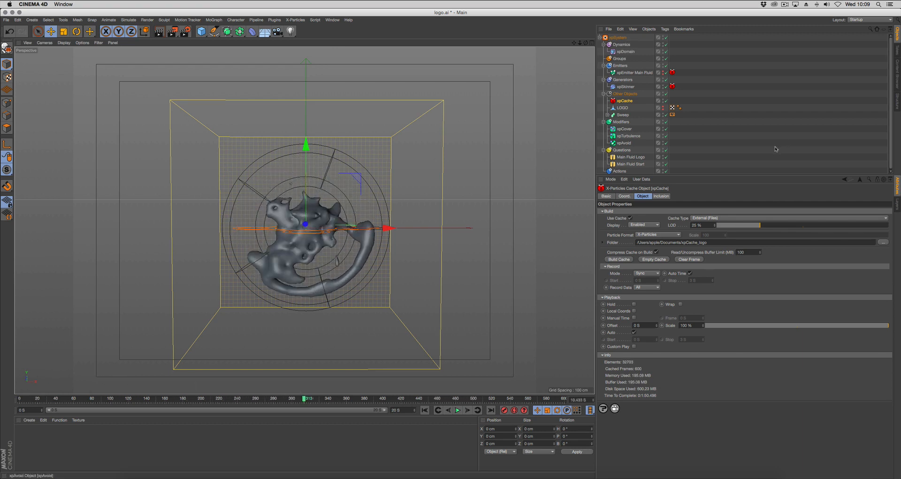
left_click_drag(717, 175, 716, 190)
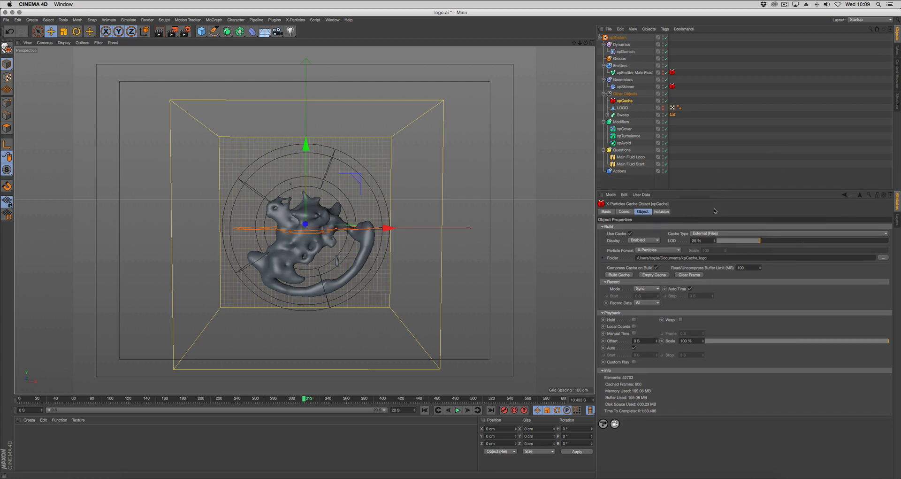
Switch to QuickTime Player and scrub FLUID2LOGO (Converted).mov around 4 to 6 seconds to examine the secondary particles and splashes
left_click(628, 475)
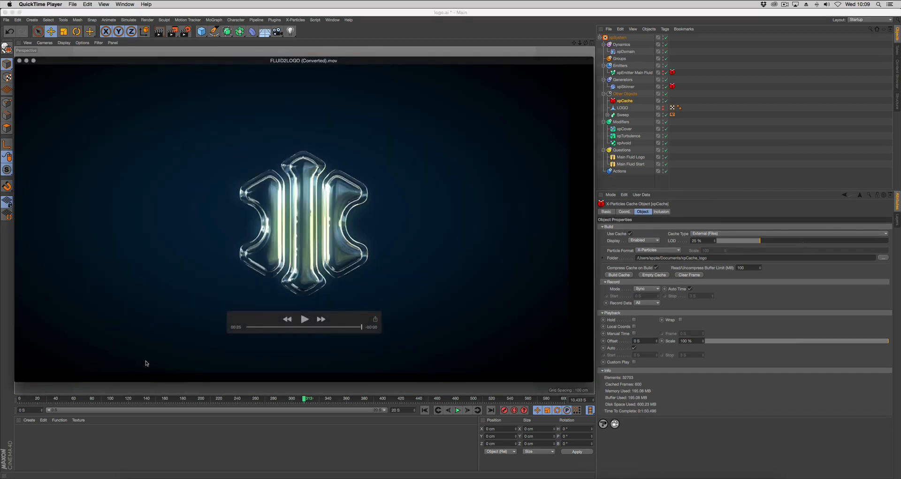
mouse_move(266, 329)
left_mouse_down()
mouse_move(245, 328)
mouse_move(263, 329)
left_mouse_up()
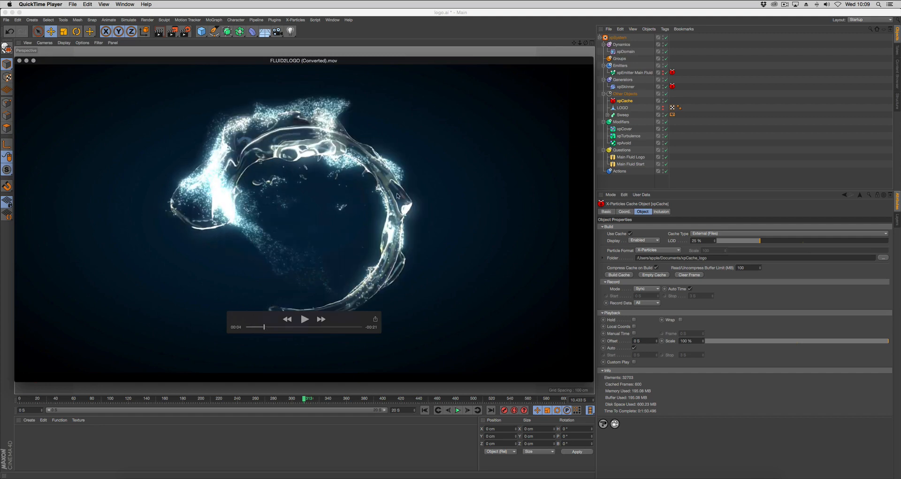
mouse_move(264, 329)
left_mouse_down()
mouse_move(283, 328)
mouse_move(264, 329)
mouse_move(273, 329)
left_mouse_up()
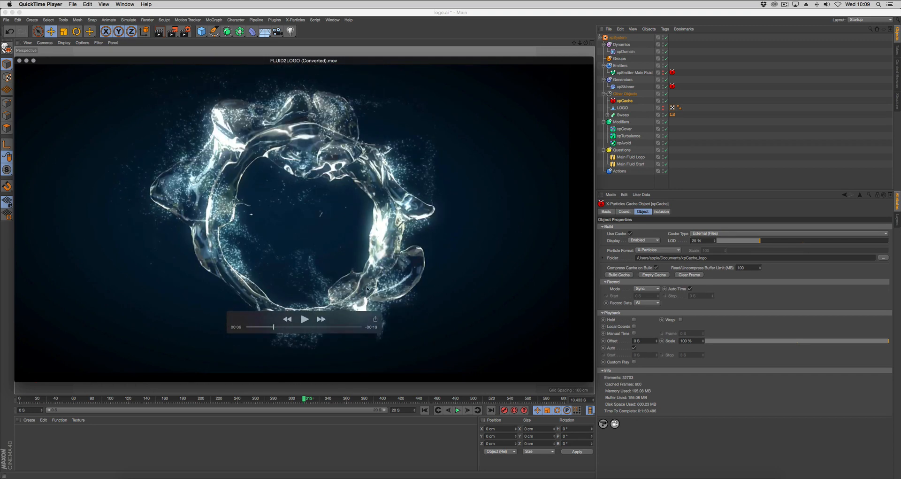
mouse_move(282, 329)
left_mouse_down()
mouse_move(290, 329)
mouse_move(278, 330)
left_mouse_up()
Return to Cinema 4D, create a second emitter in the particle system and name it xpEmitter Secondries
left_click(693, 155)
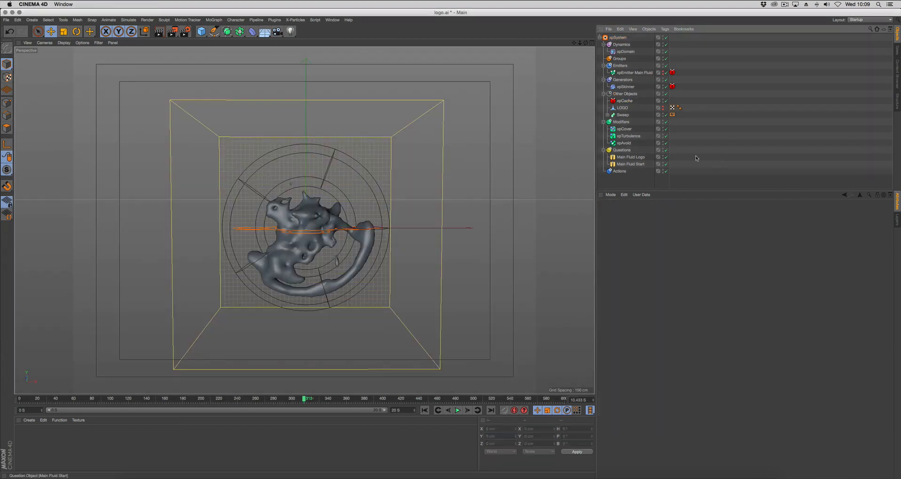
left_click(620, 66)
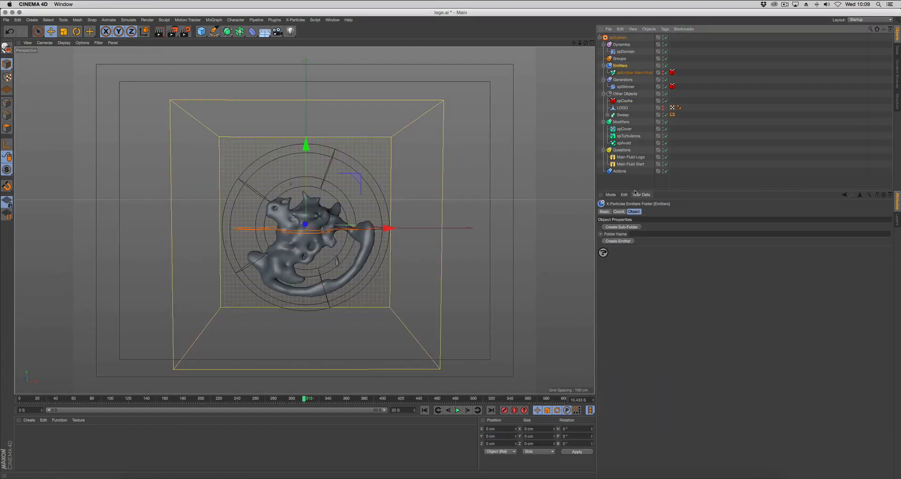
left_click(620, 242)
left_click(666, 212)
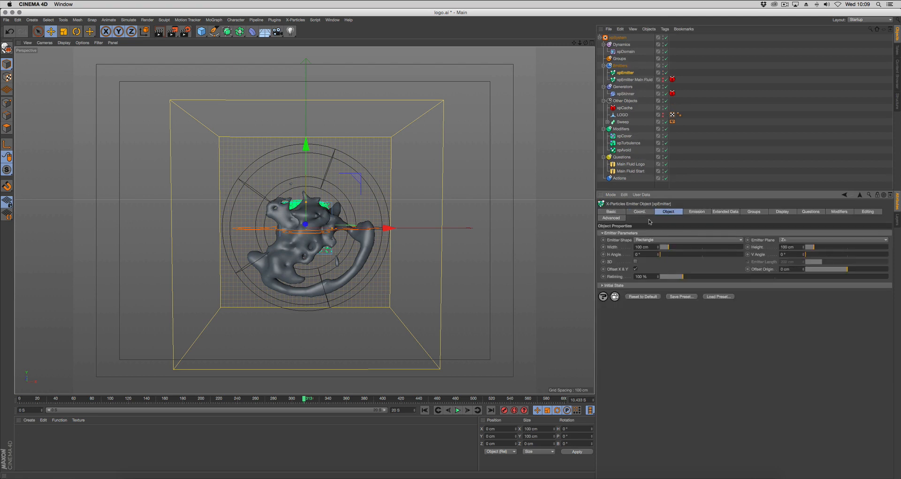
double_click(630, 74)
left_click(643, 74)
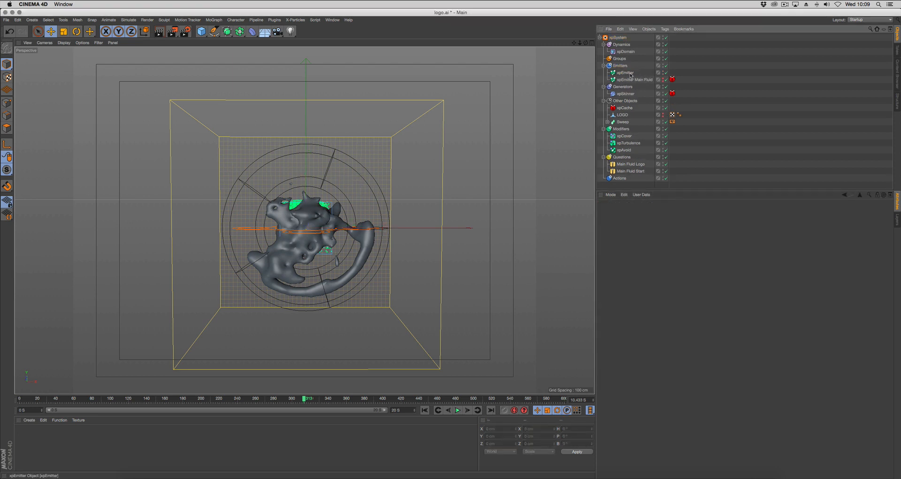
double_click(631, 73)
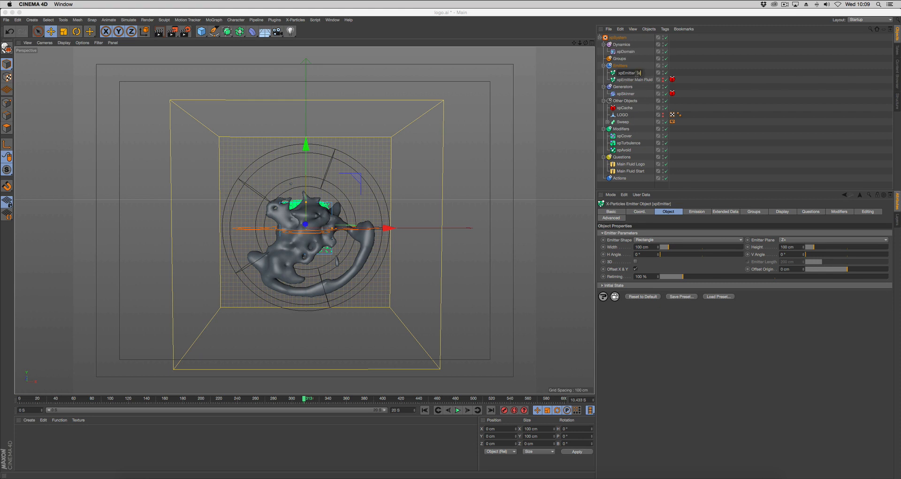
type("ies")
key("Return")
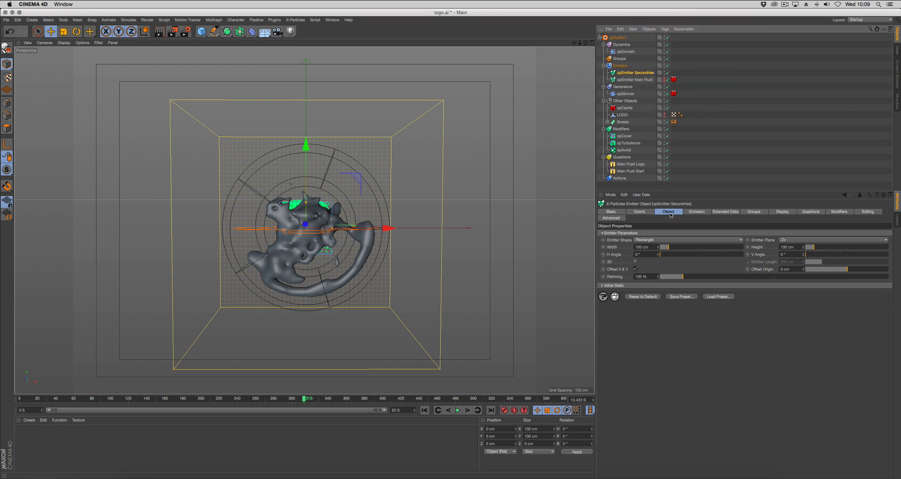
Set the secondary emitter's shape to Object with the Skinner as its source, and rename the Skinner to xpSkinner Main
left_click(653, 240)
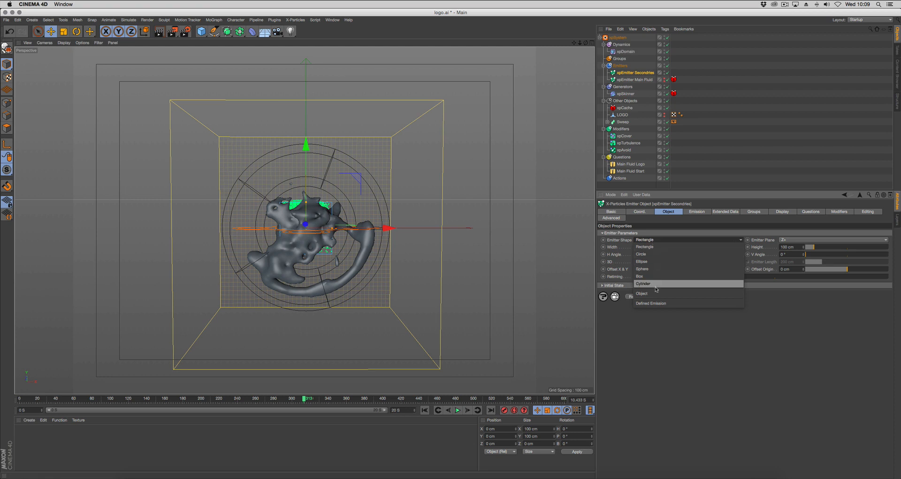
left_click(642, 293)
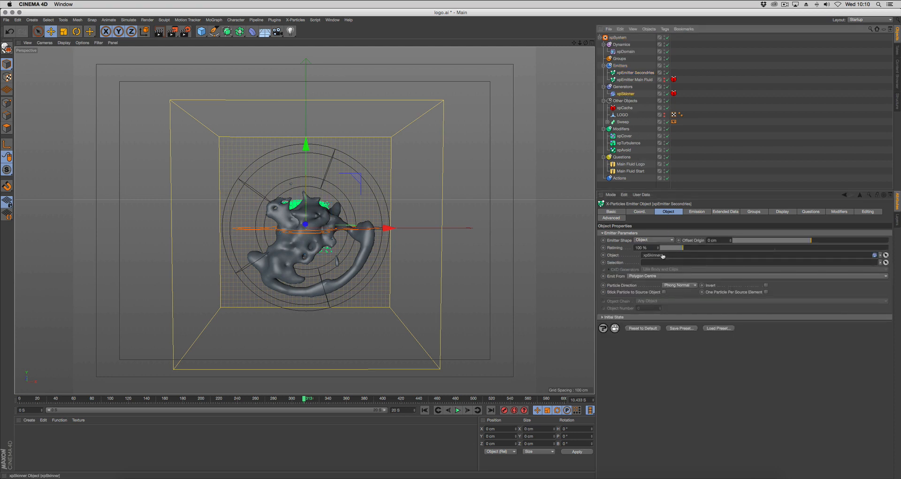
double_click(625, 94)
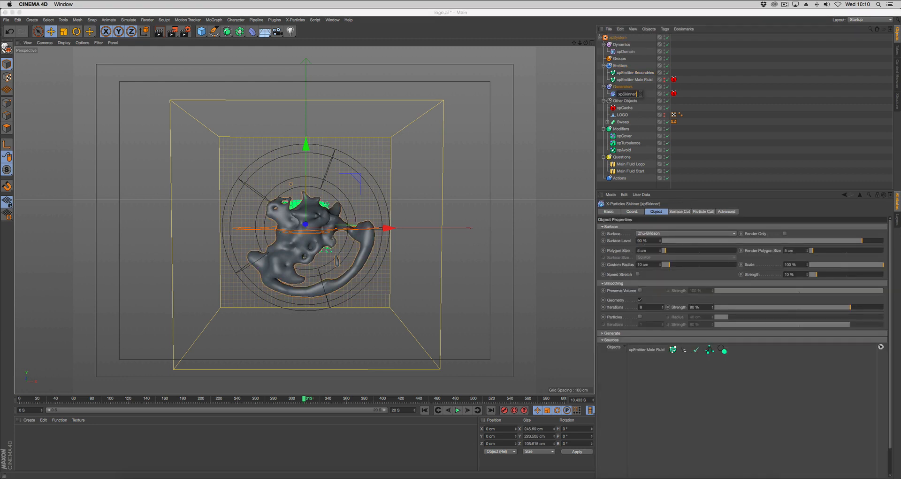
type("Main")
key("Return")
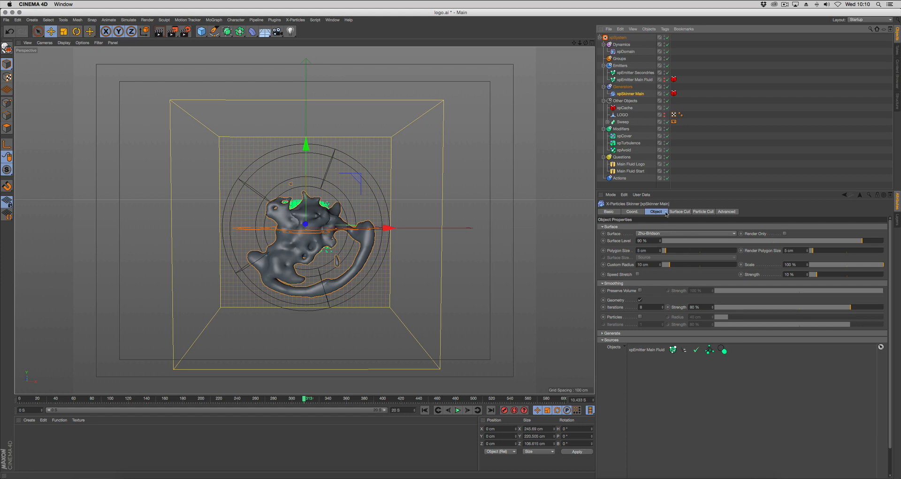
Make xpEmitter Secondries emit from the polygon area of its source object
left_click(638, 73)
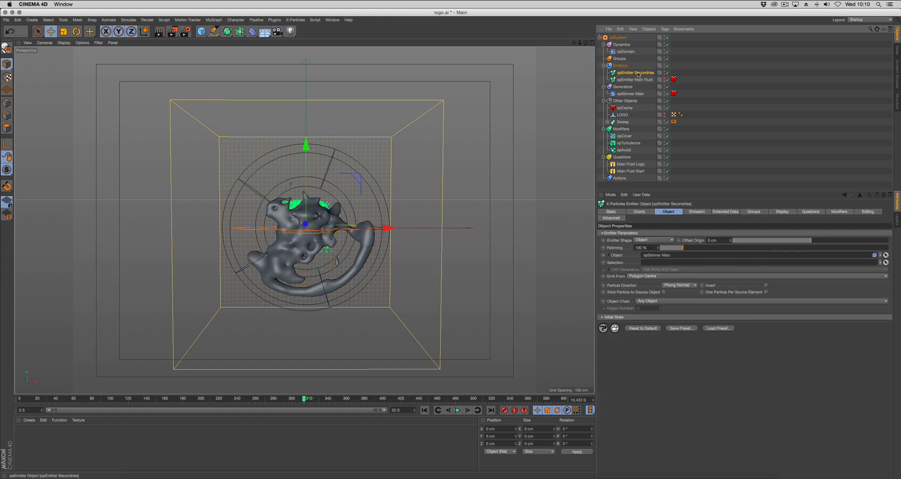
left_click(647, 277)
left_click(655, 291)
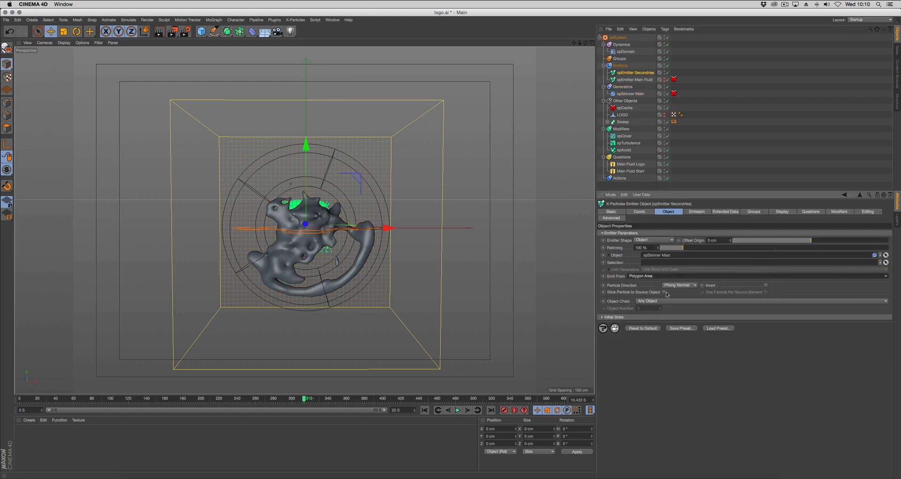
Raise the secondary emitter's birthrate and color its particles using Gradient (Parameter), driven by Speed with automatic range
left_click(697, 212)
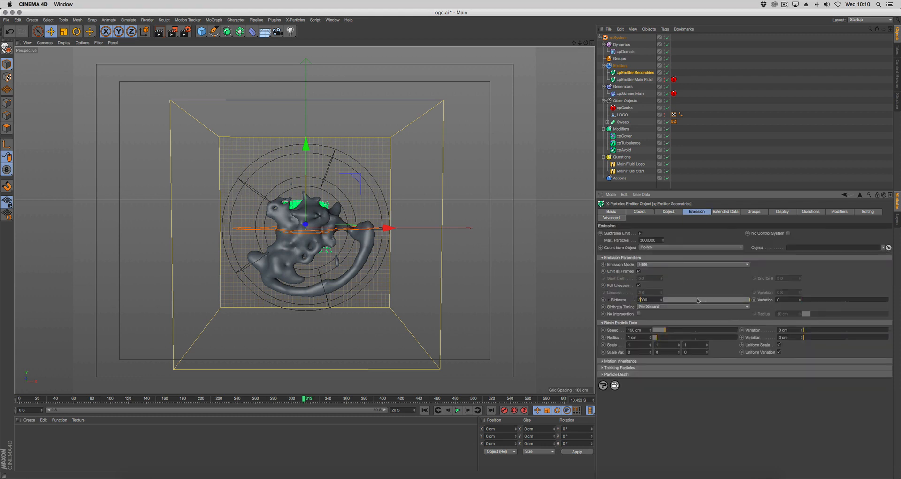
left_click(787, 214)
left_click(658, 290)
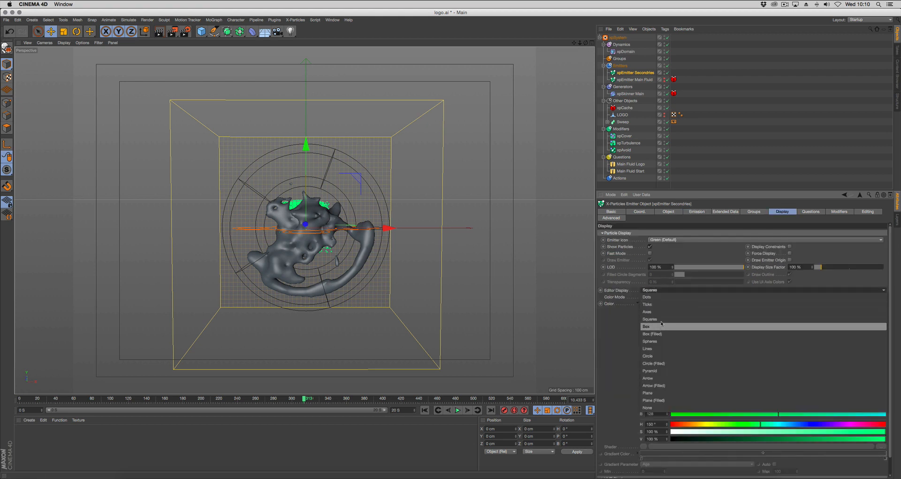
left_click(664, 289)
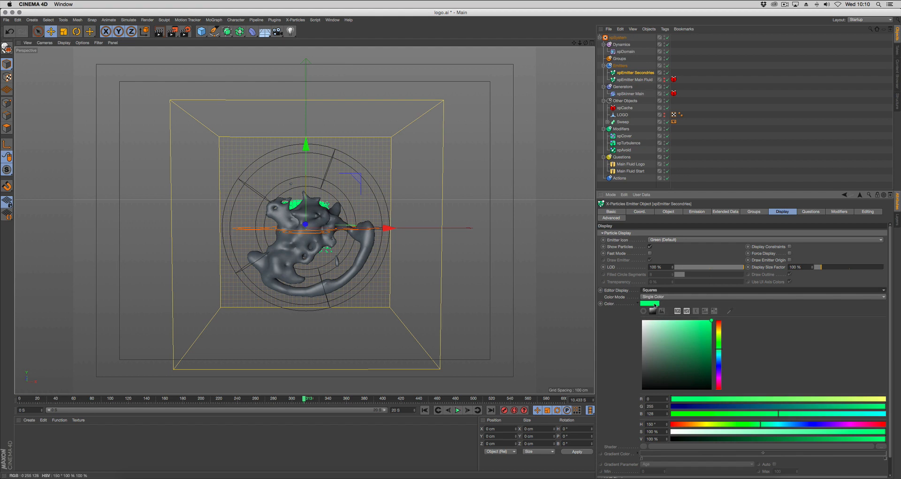
left_click(657, 297)
left_click(660, 326)
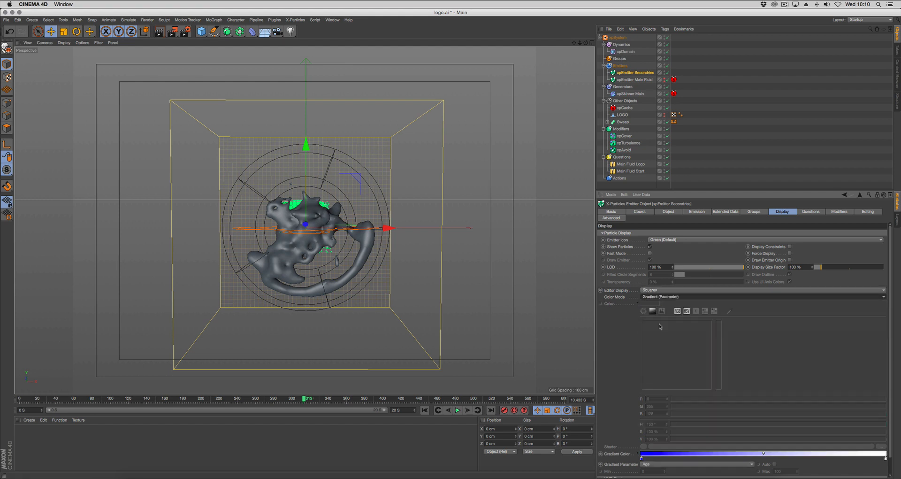
scroll(688, 411, "down", 2)
left_click(659, 448)
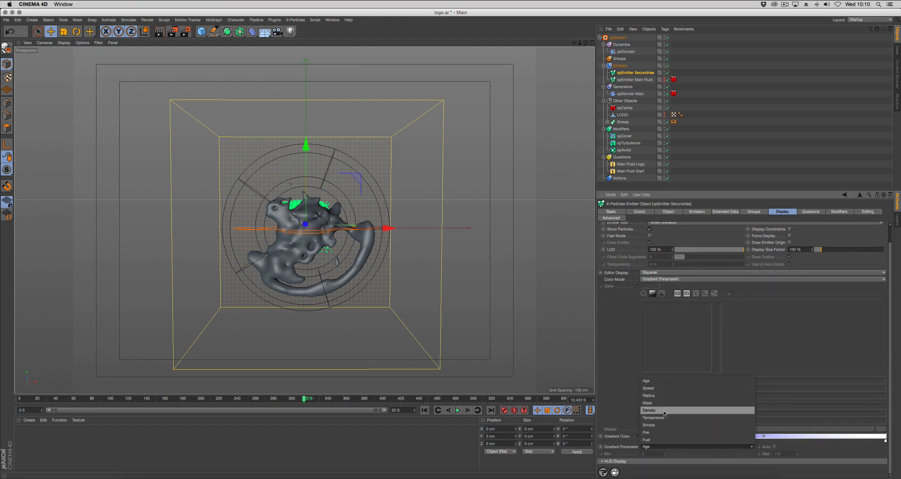
left_click(649, 388)
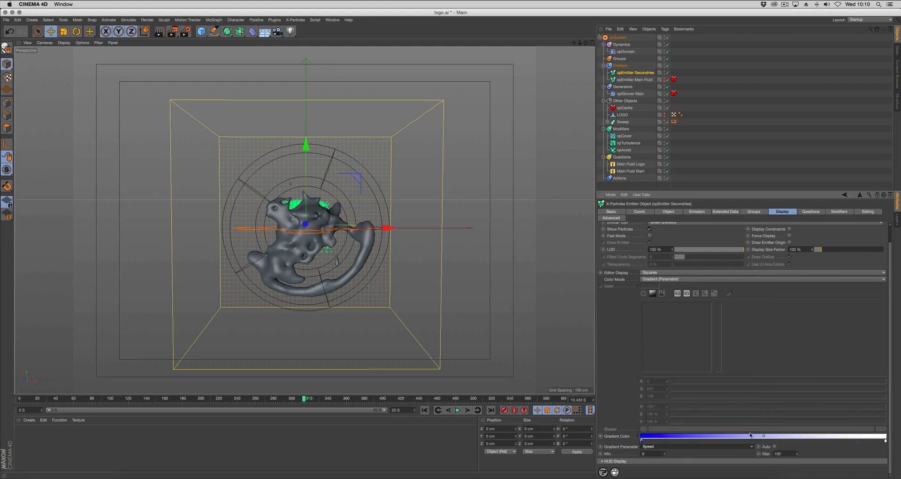
left_click(773, 447)
left_click(638, 286)
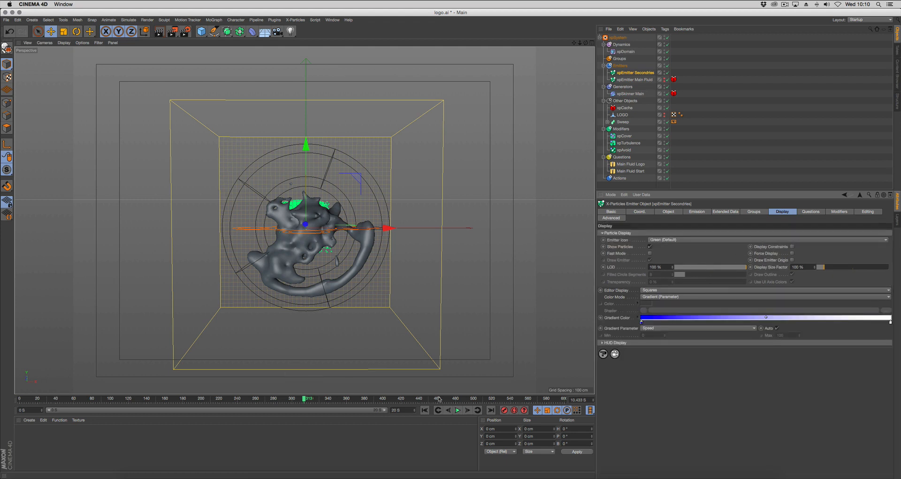
Play the simulation from the first frame to examine how the secondary particles leave the fluid mesh
left_click(425, 410)
left_click(458, 410)
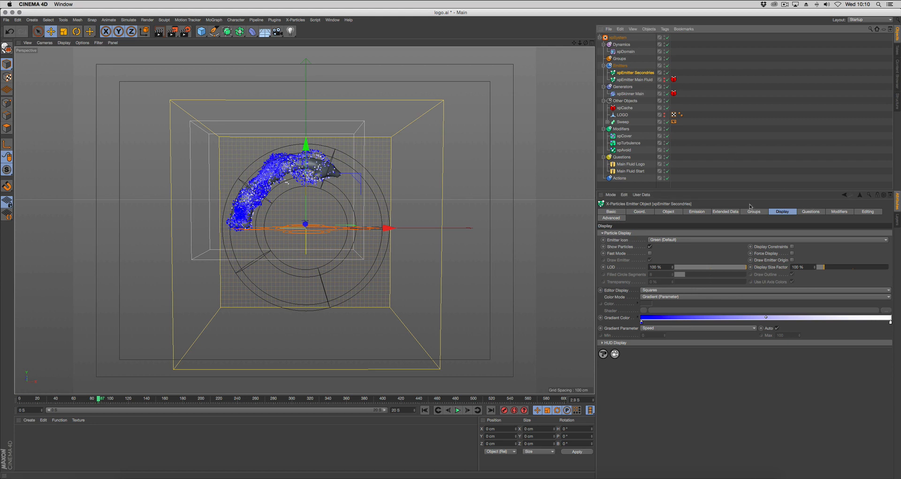
Exclude the xpAvoid and xpTurbulence modifiers from affecting xpEmitter Secondries
left_click(841, 211)
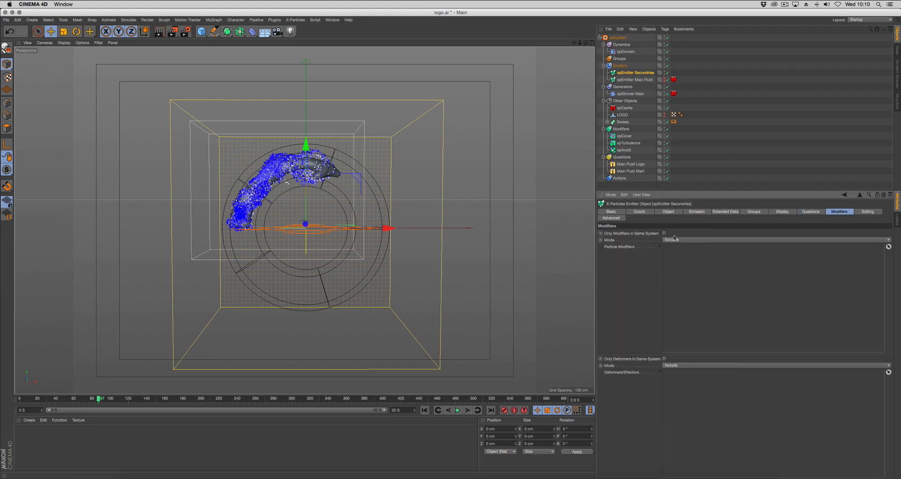
left_click_drag(624, 149, 677, 254)
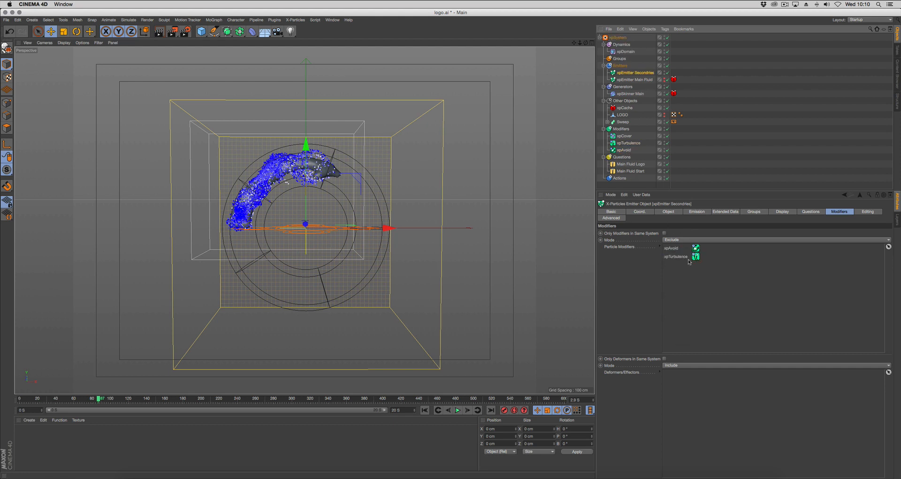
Rename the turbulence modifier to xpTurbulence Main and the avoid modifier to xpAvoid Main
double_click(629, 143)
left_click(649, 142)
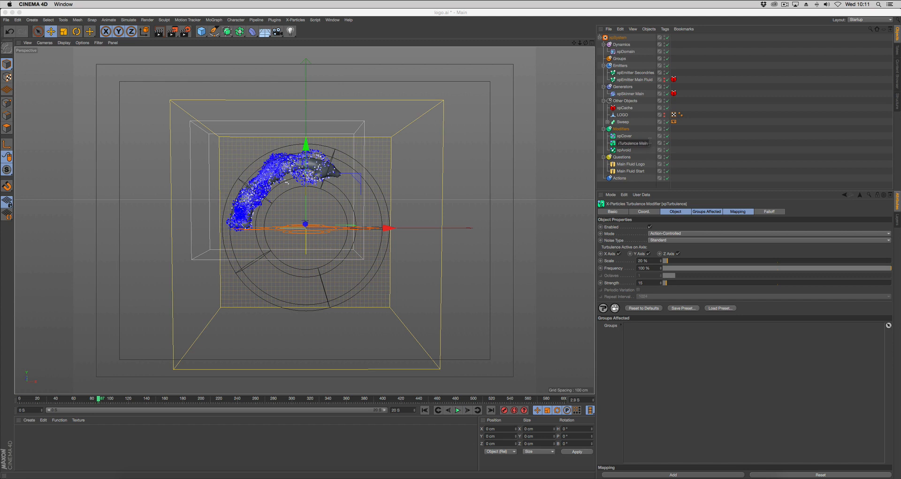
type("Main")
key("Return")
left_click(626, 150)
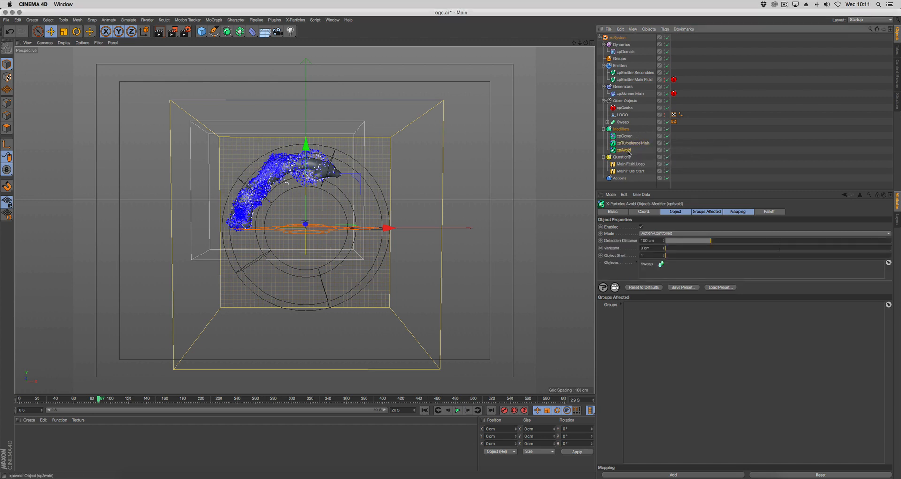
double_click(629, 151)
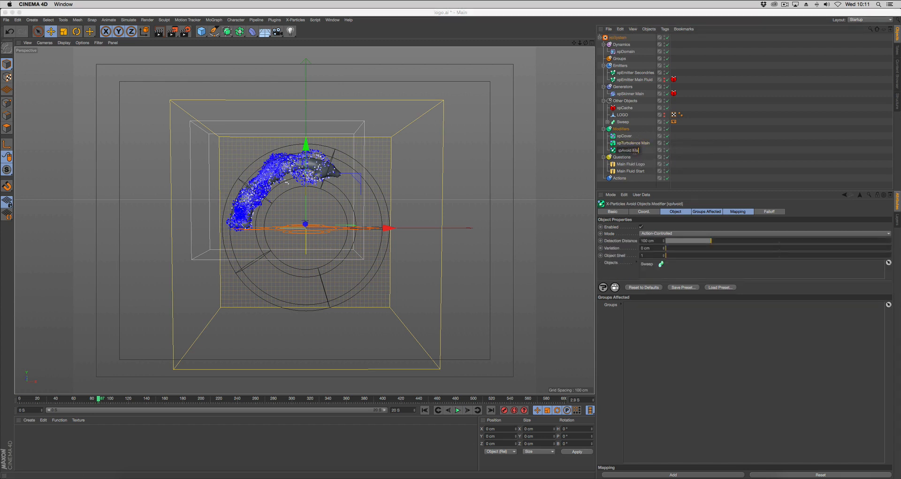
type("Main")
key("Return")
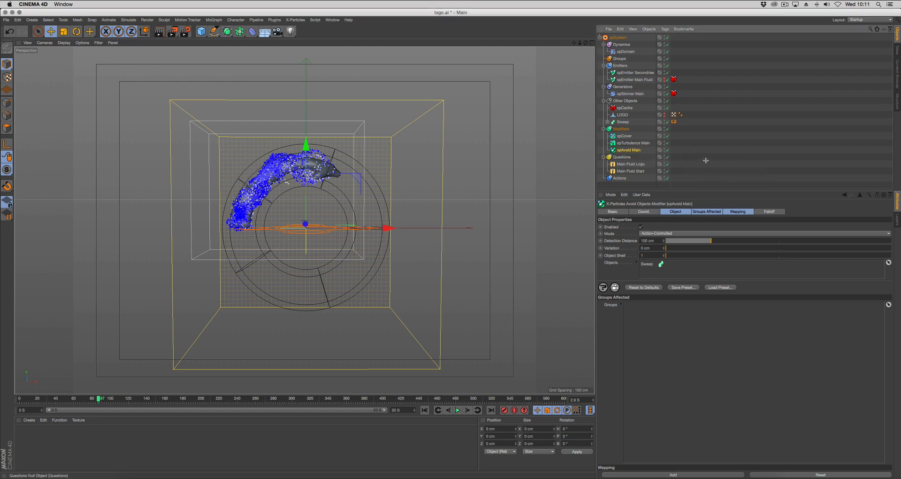
Rename the cover modifier to xpCover All and add it to the excluded modifiers of xpEmitter Secondries
double_click(627, 137)
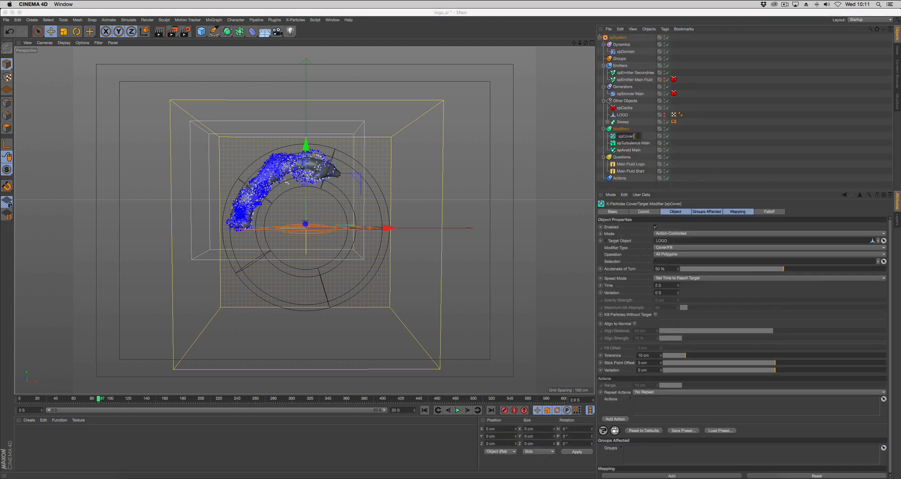
key("Return")
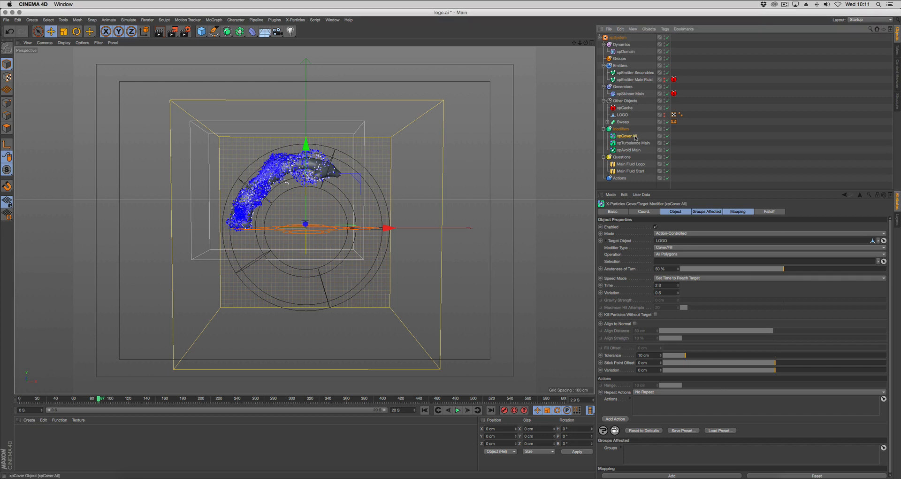
left_click(745, 149)
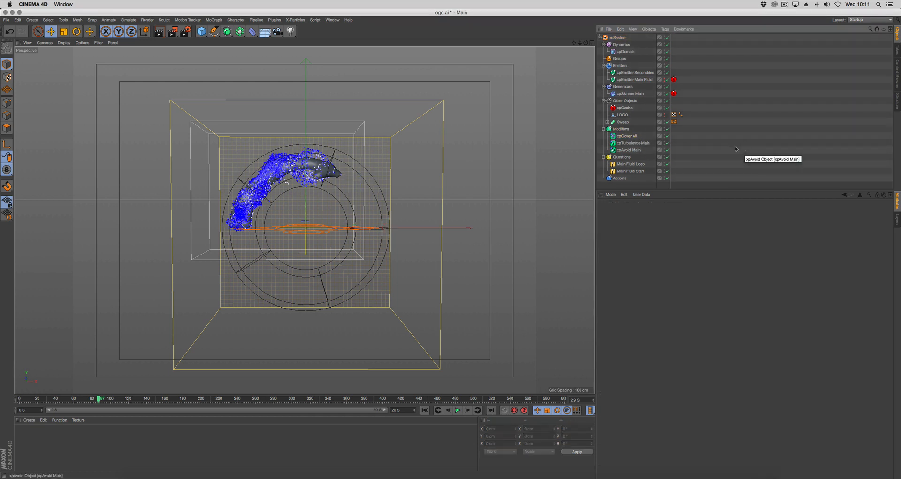
left_click(645, 73)
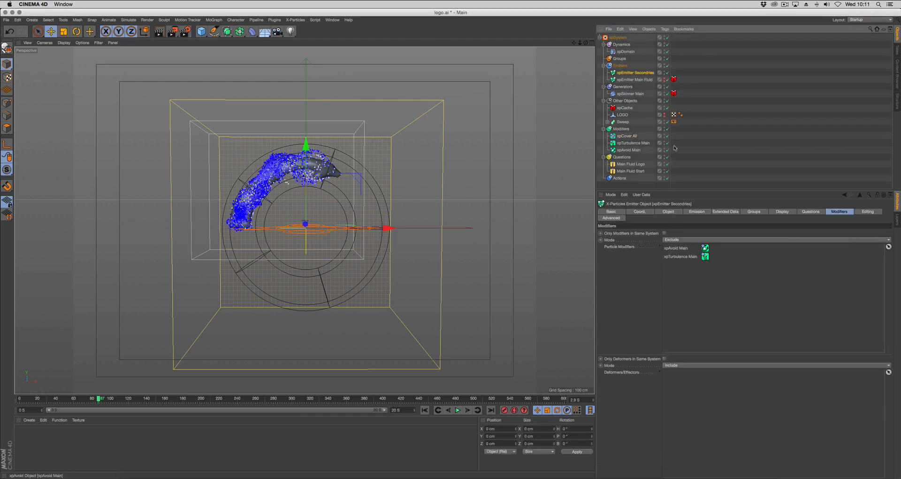
left_click_drag(629, 136, 681, 268)
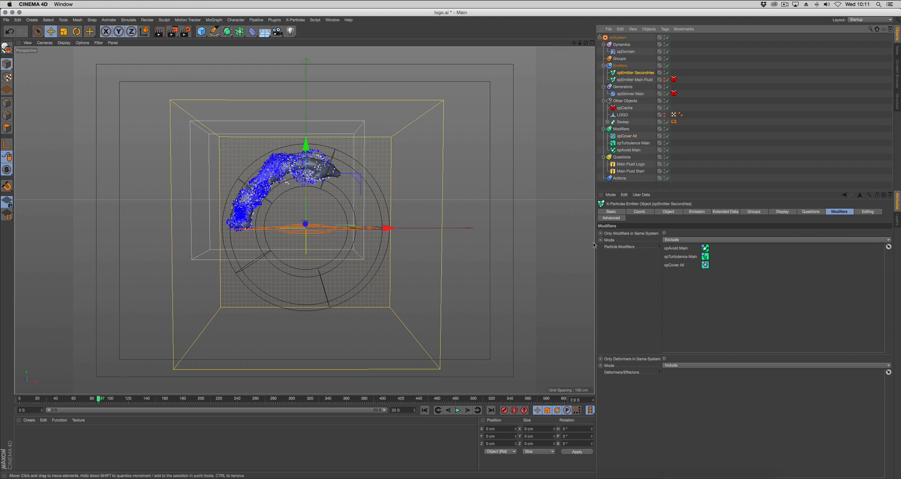
Replay the simulation from the first frame to check the secondary particles with the three modifiers excluded
left_click(424, 409)
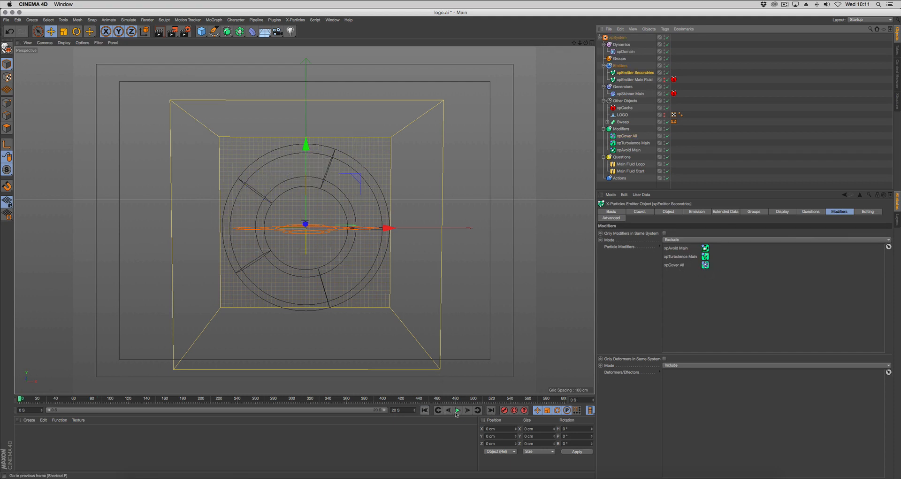
left_click(458, 410)
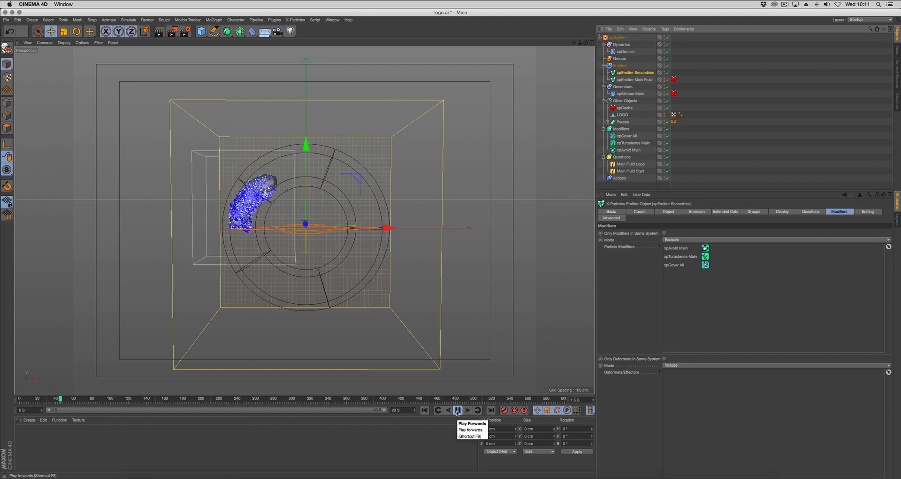
left_click(457, 410)
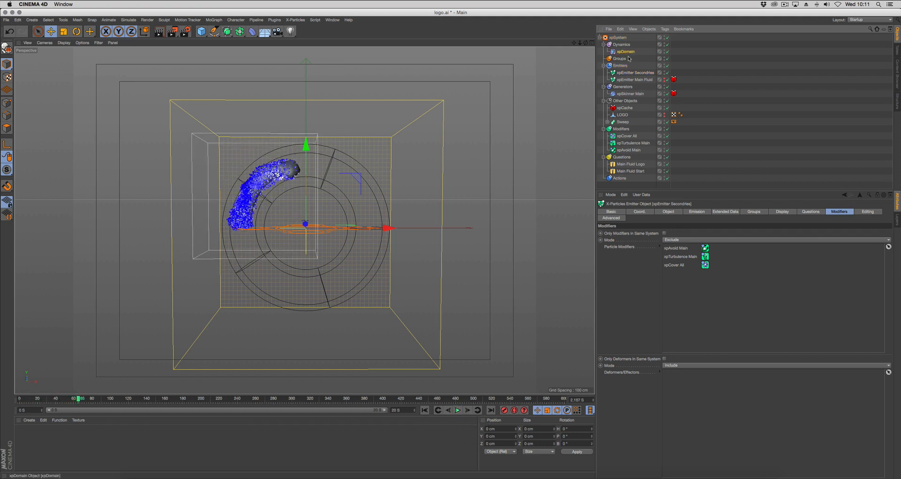
Add xpDomain to the excluded modifiers of xpEmitter Secondries and replay the simulation from the start
left_click_drag(676, 239, 677, 248)
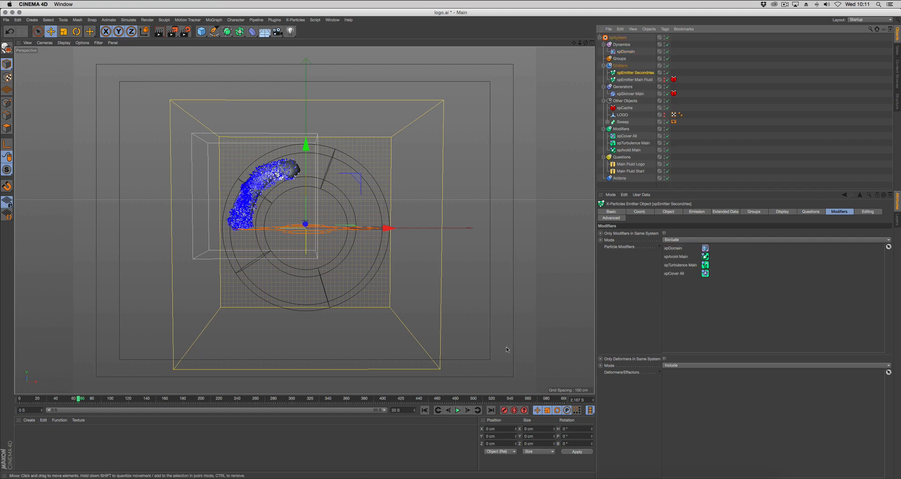
left_click(425, 410)
left_click(457, 411)
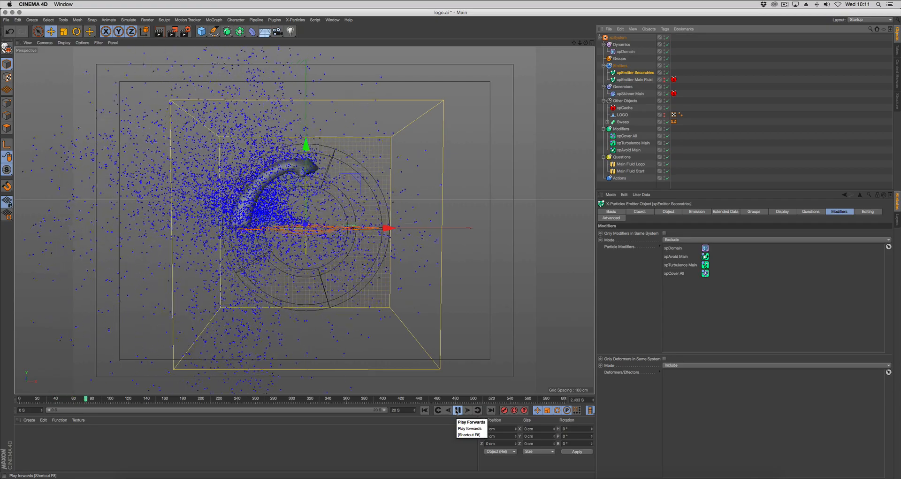
left_click(458, 410)
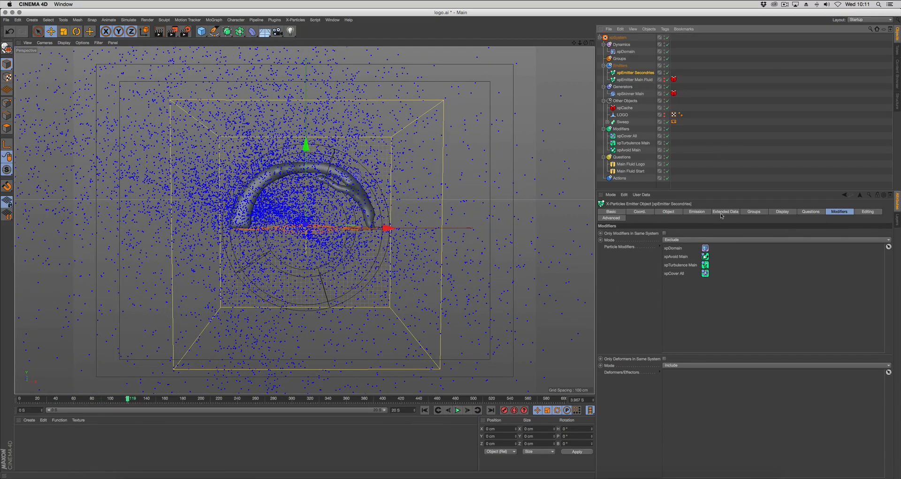
Set the secondary emitter's particle speed and speed variation to 3 cm each and replay the simulation from the start
left_click(696, 211)
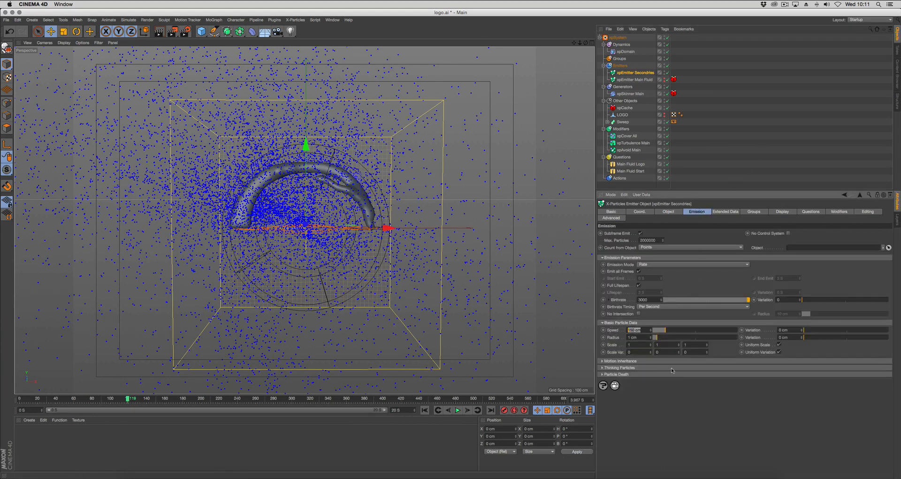
type("3")
key("Return")
left_click(424, 410)
left_click(457, 410)
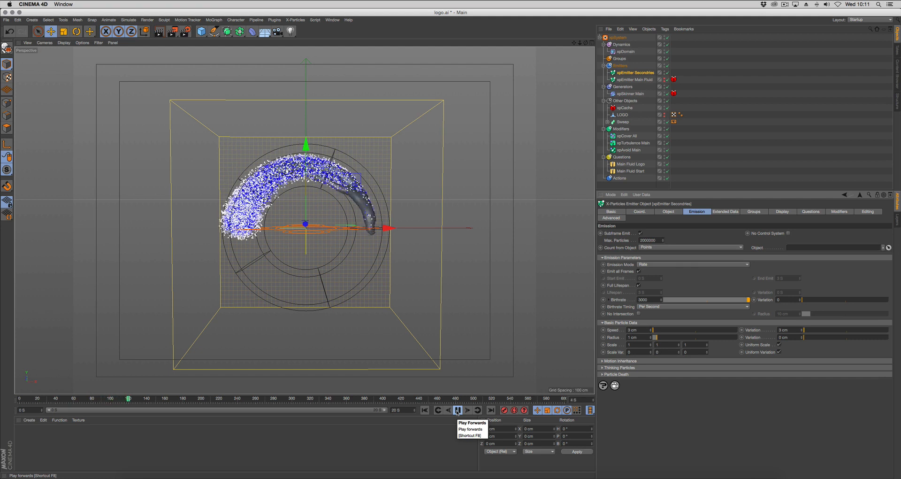
left_click(457, 410)
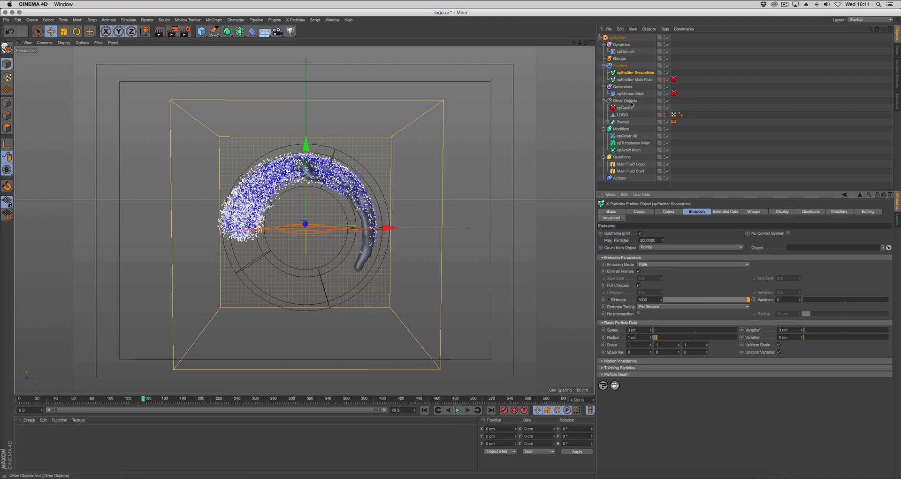
Add a second Turbulence motion modifier and name it xpTurbulence Secondries
left_click(622, 129)
left_click(671, 247)
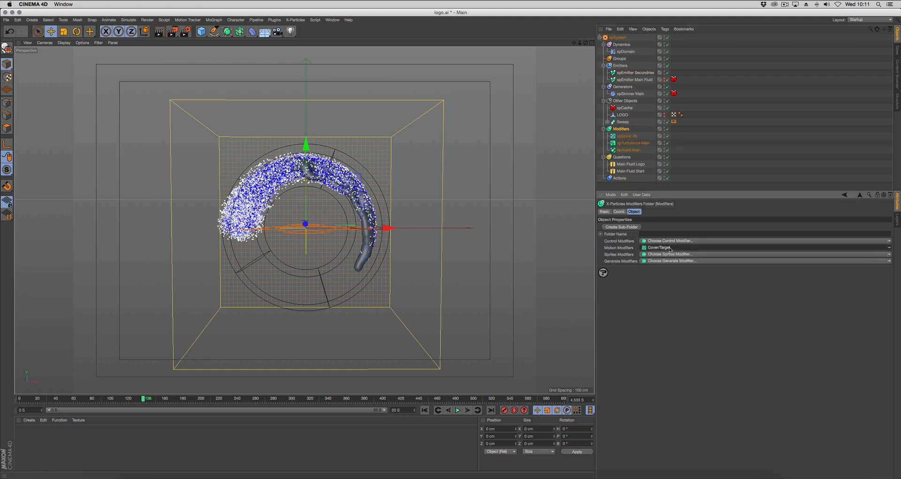
left_click(657, 387)
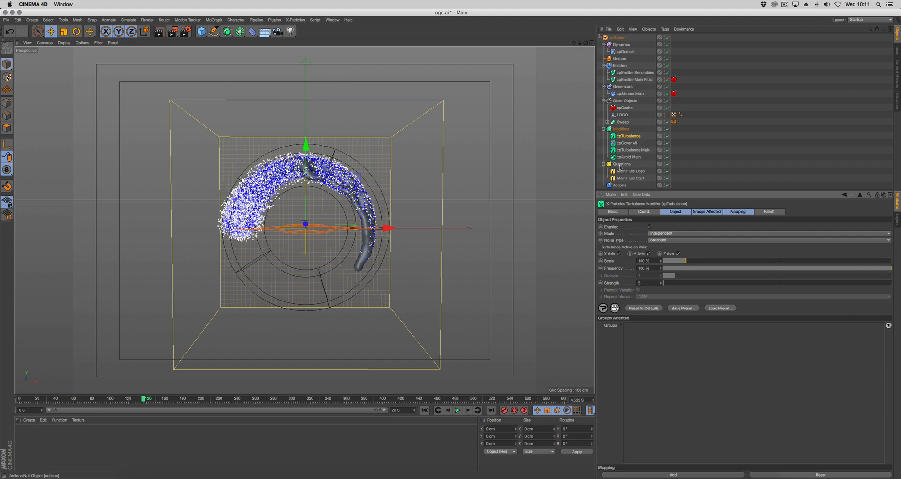
double_click(646, 136)
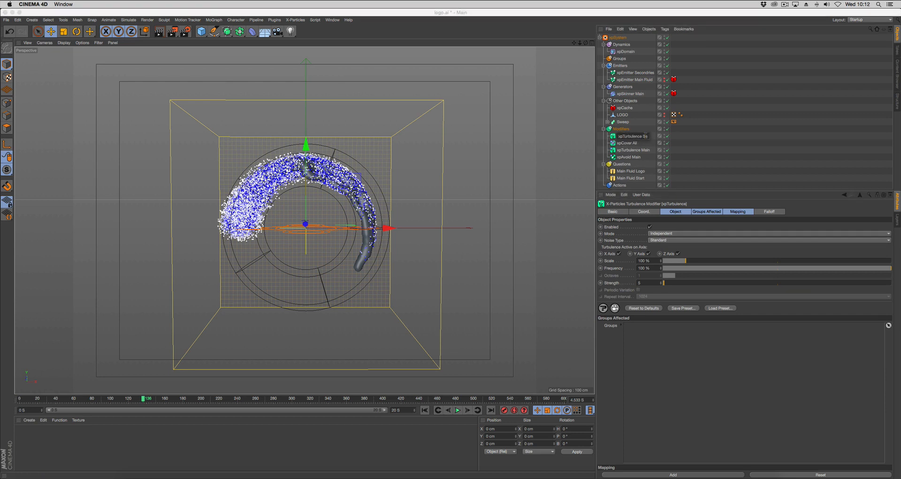
key("Return")
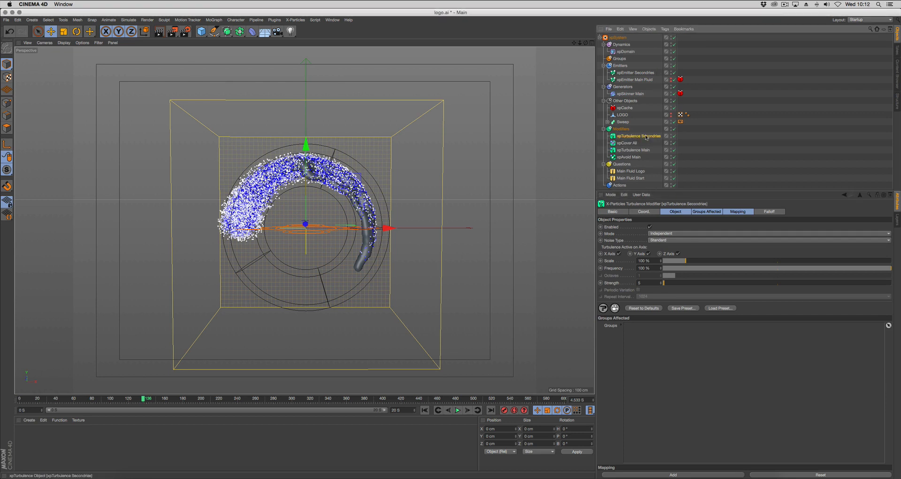
Set xpTurbulence Secondries to Curl noise with a frequency of 0% and a strength of 2
left_click(675, 240)
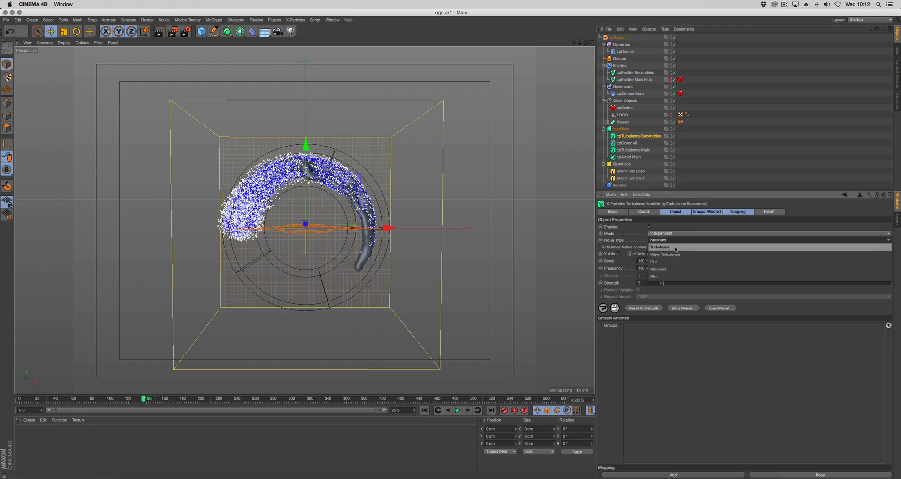
left_click(681, 270)
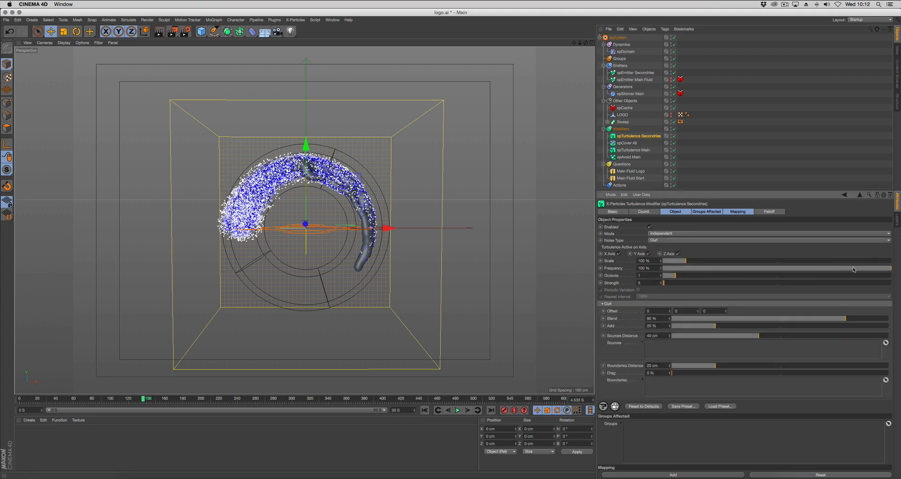
left_click_drag(853, 269, 659, 273)
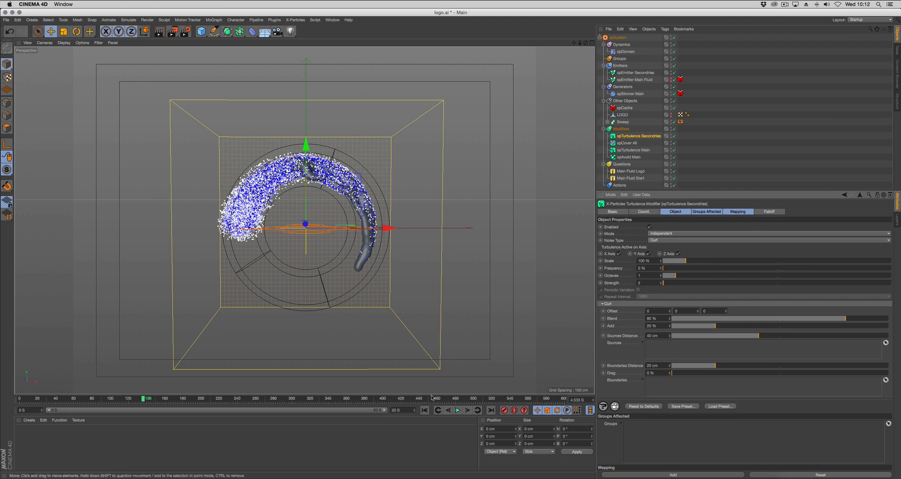
Replay the simulation from the start to check the effect of the secondary turbulence on the particles
left_click(424, 410)
left_click(457, 409)
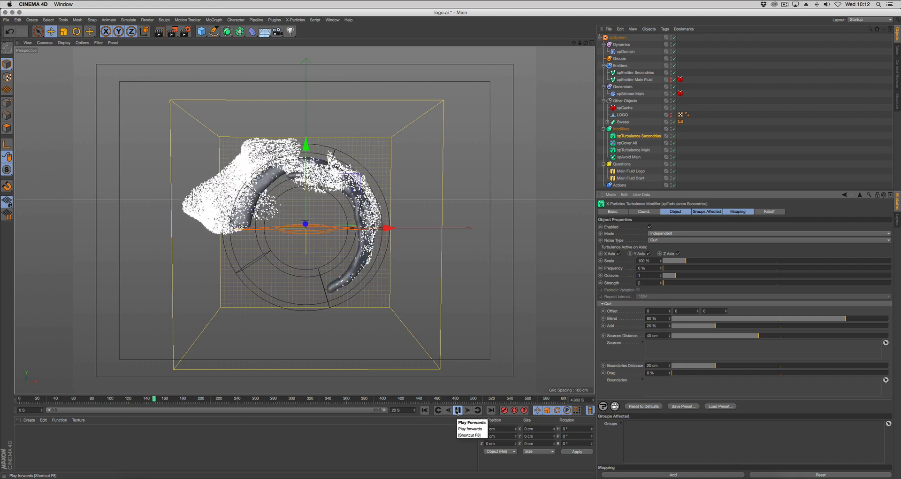
left_click(458, 411)
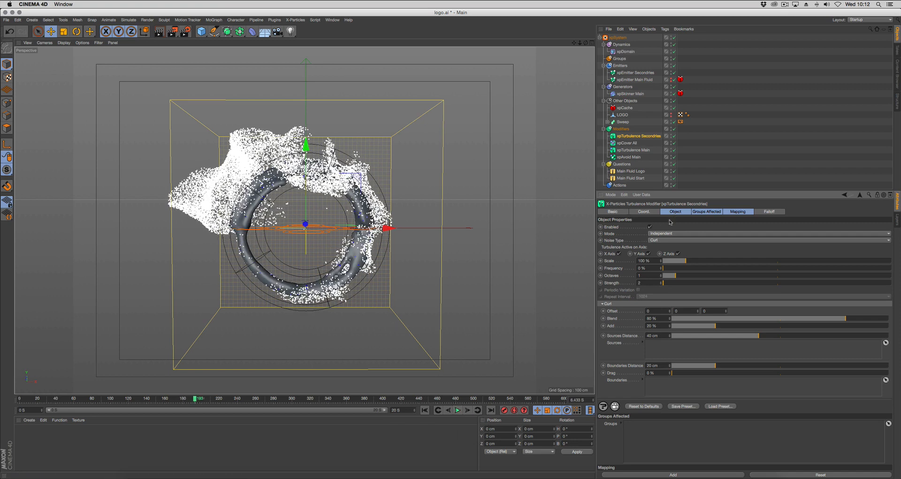
Set the object chain of xpEmitter Secondries to Connect Objects and replay the simulation from the start
left_click(635, 73)
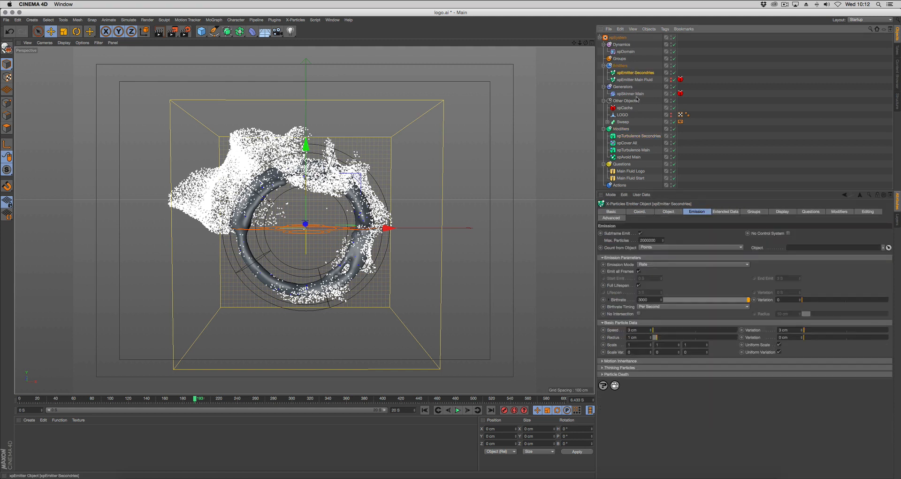
left_click(668, 212)
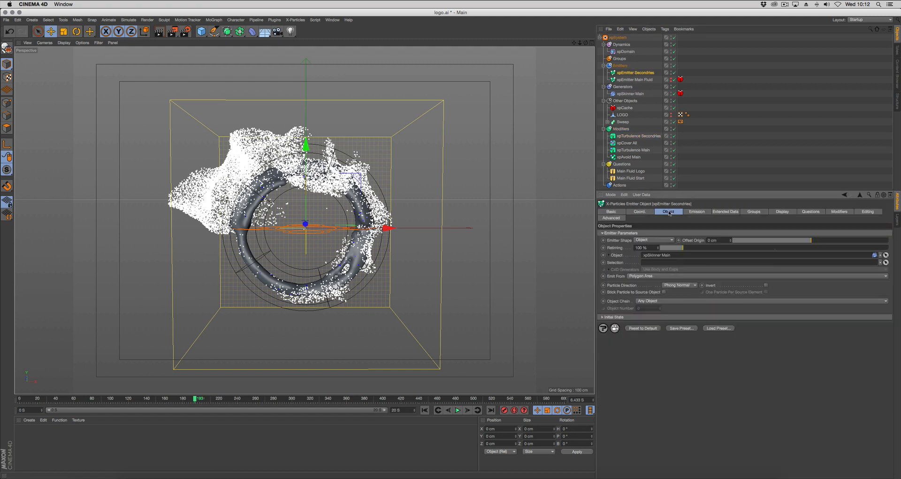
left_click(655, 302)
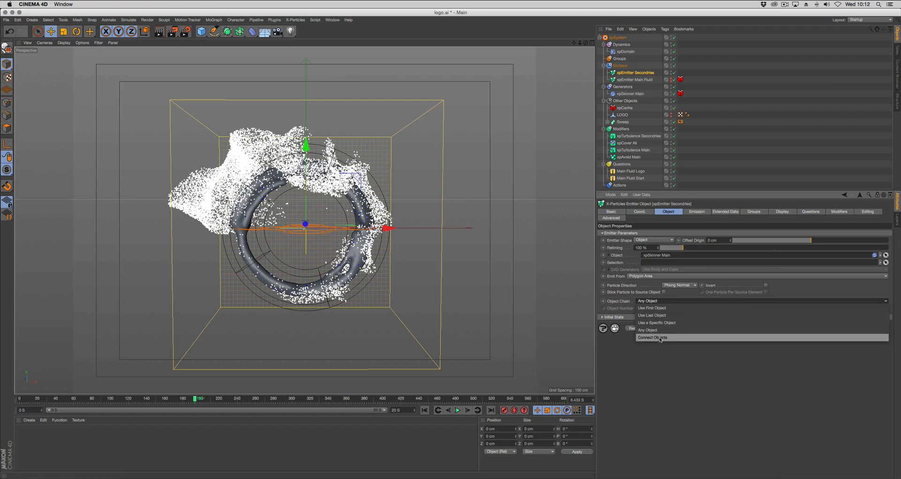
left_click(657, 338)
left_click(424, 410)
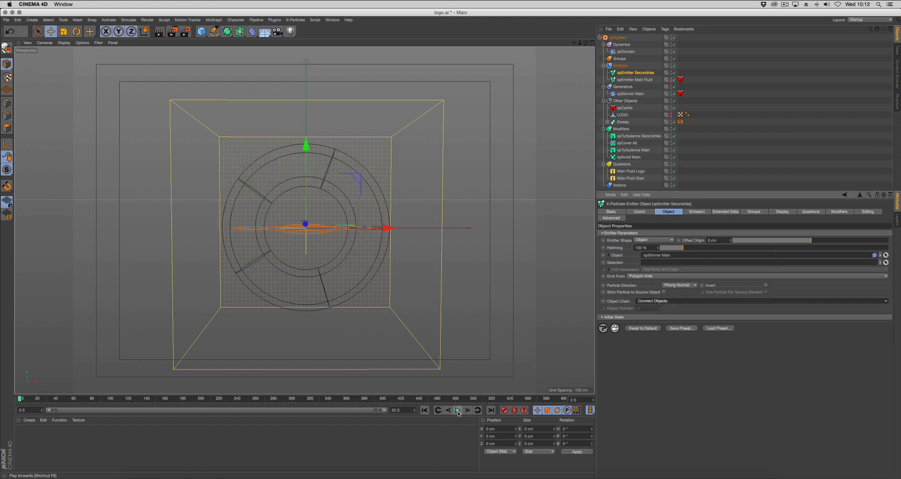
left_click(458, 410)
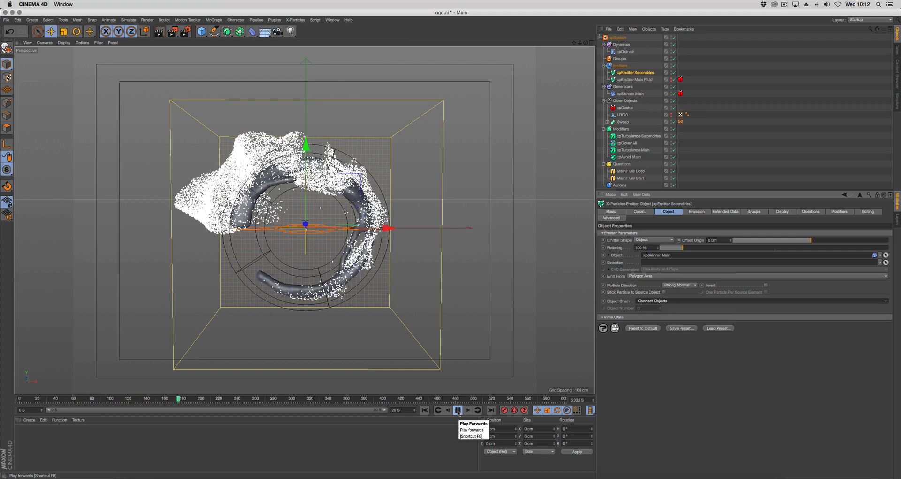
left_click(458, 410)
Set the birthrate of xpEmitter Secondries to 5000 and replay the simulation from the start
left_click(688, 212)
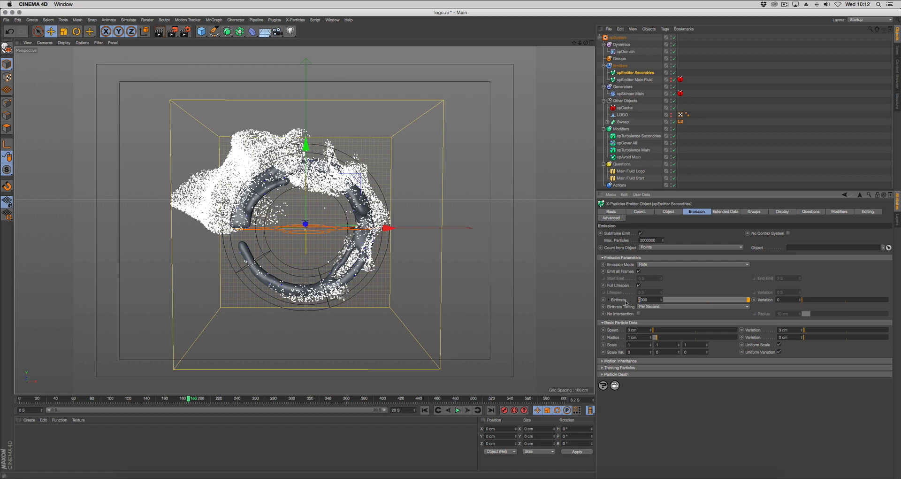
left_click(425, 410)
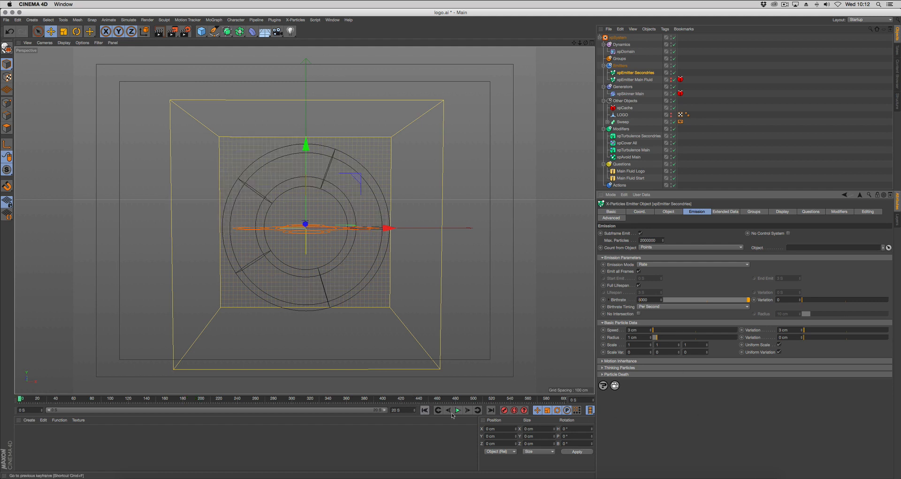
left_click(458, 410)
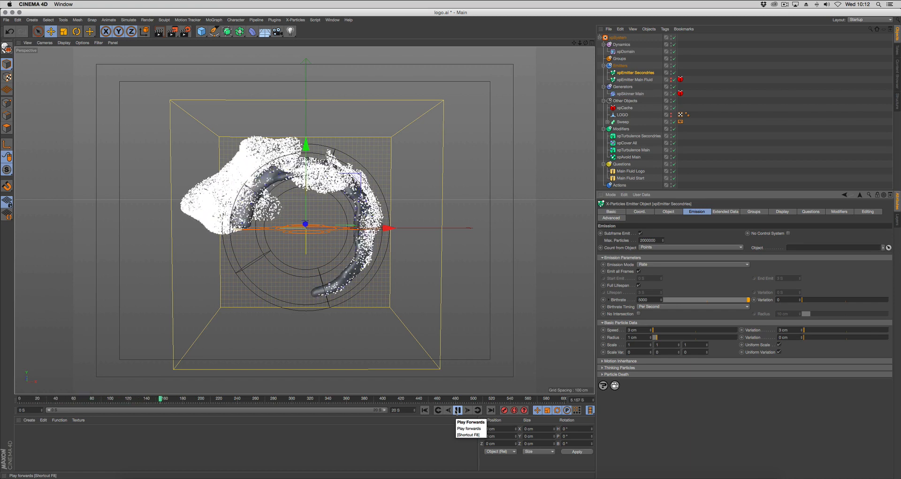
left_click(457, 410)
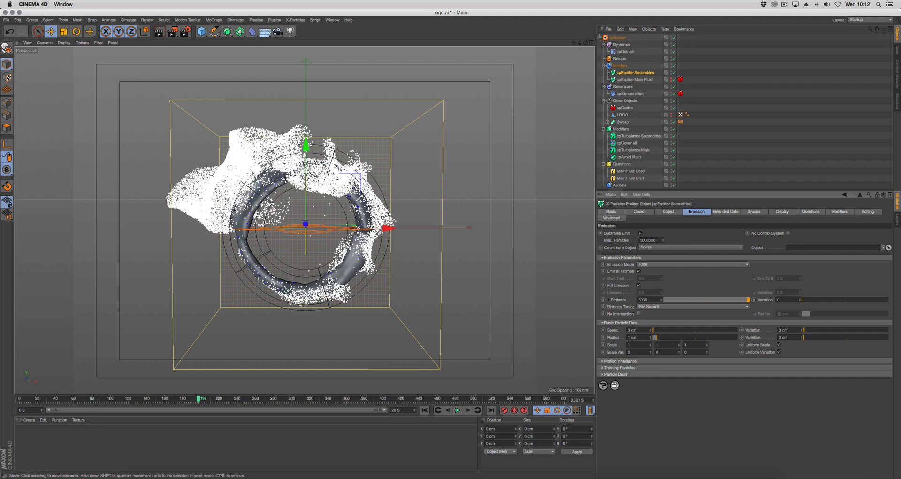
Turn off emission on all frames, end the secondary emission at 6.667 S, and remove xpCover All from the emitter's excluded modifiers
left_click(638, 271)
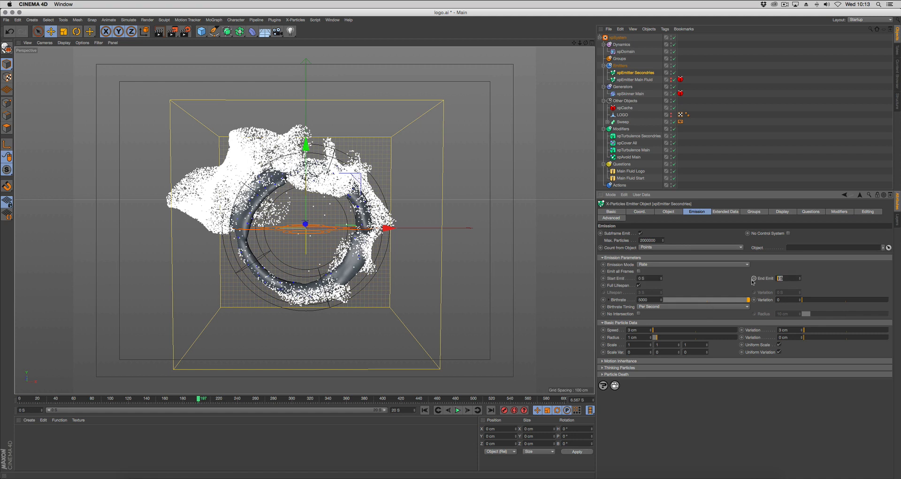
type("6.667 S")
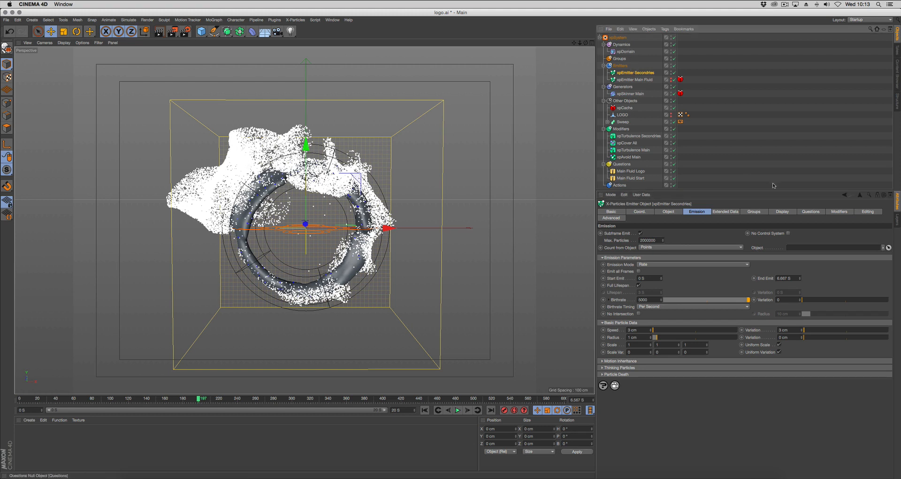
left_click(835, 212)
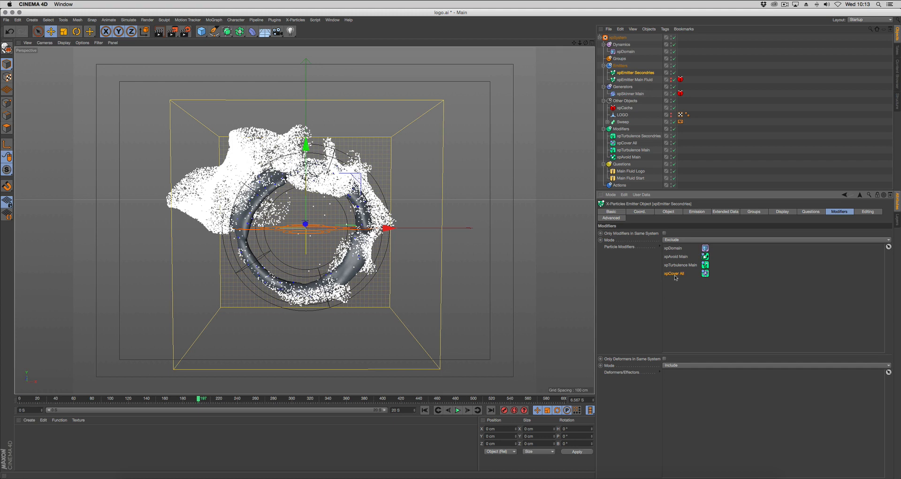
key("Delete")
Add a Particle Age question to xpEmitter Secondries and name it S1
left_click(809, 212)
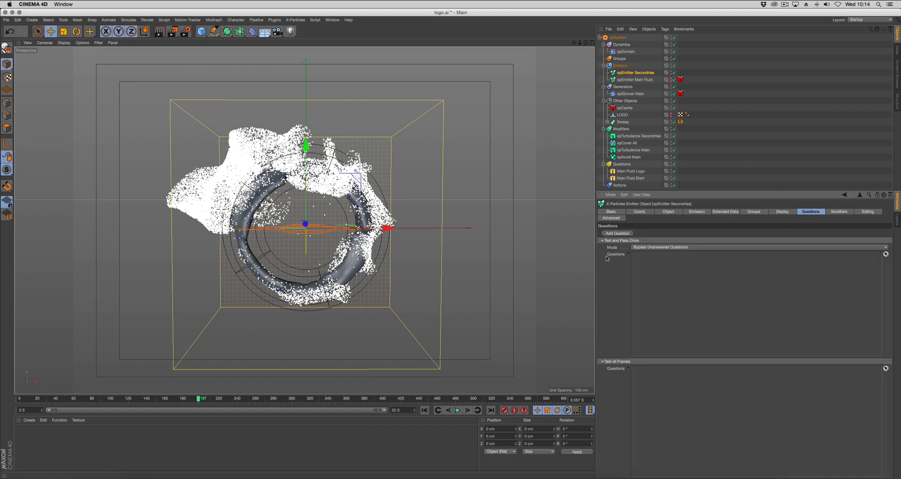
left_click(662, 255)
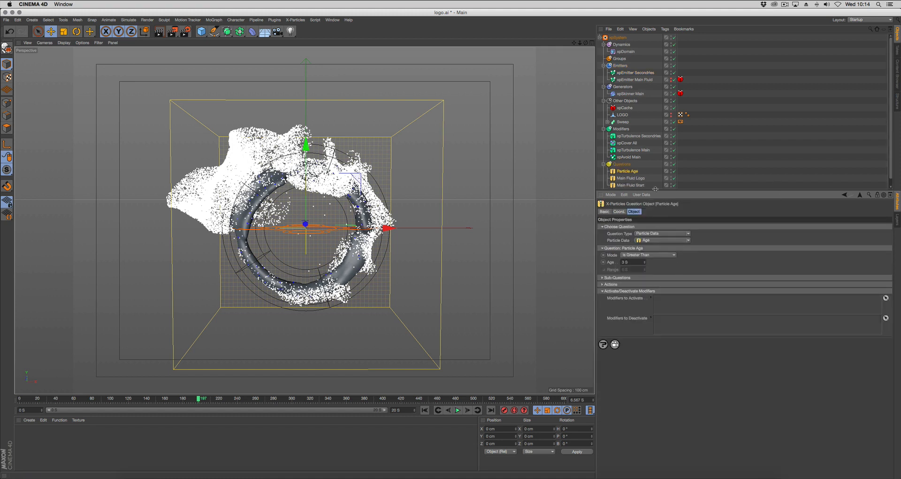
double_click(631, 171)
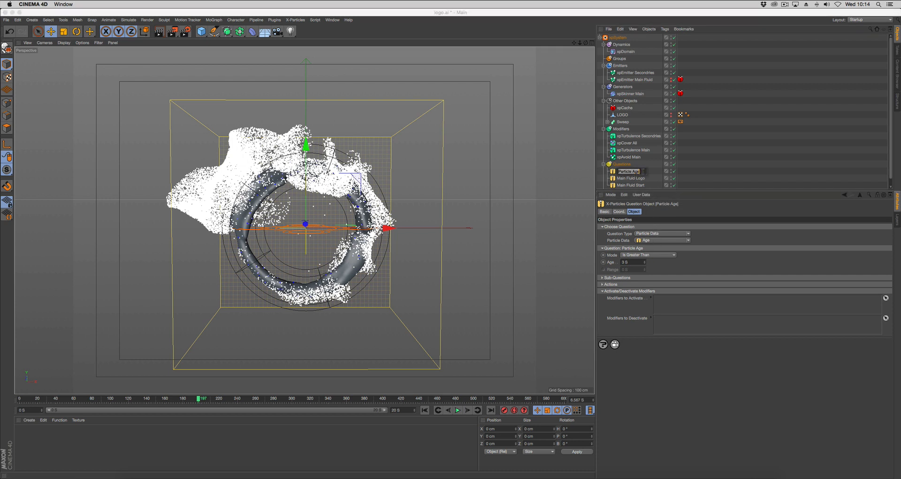
type("S1")
Set S1's age to 0 S and have it deactivate xpCover All and activate xpTurbulence Secondries
left_click_drag(632, 263, 596, 264)
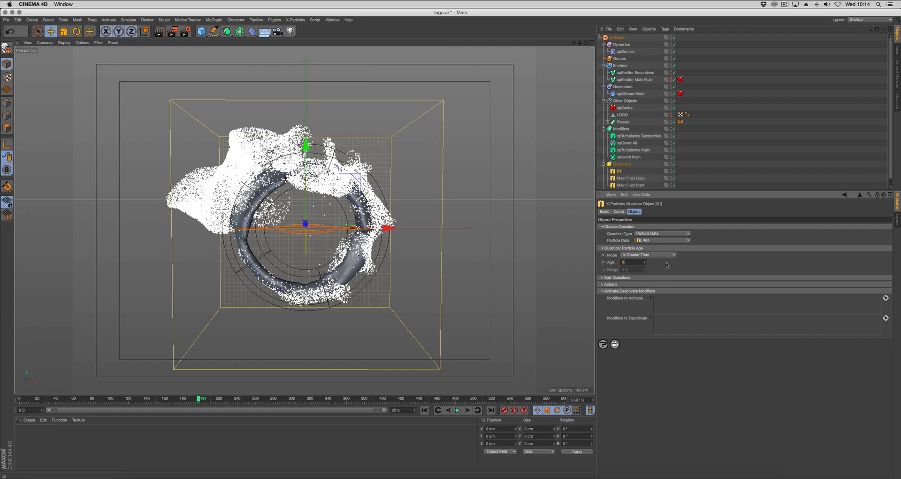
type("0")
key("Return")
left_click_drag(626, 144, 671, 328)
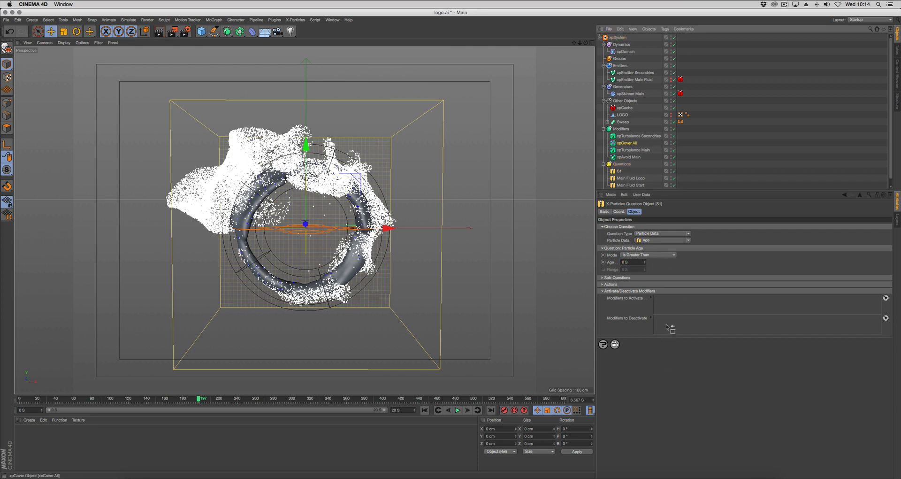
left_click_drag(648, 137, 672, 300)
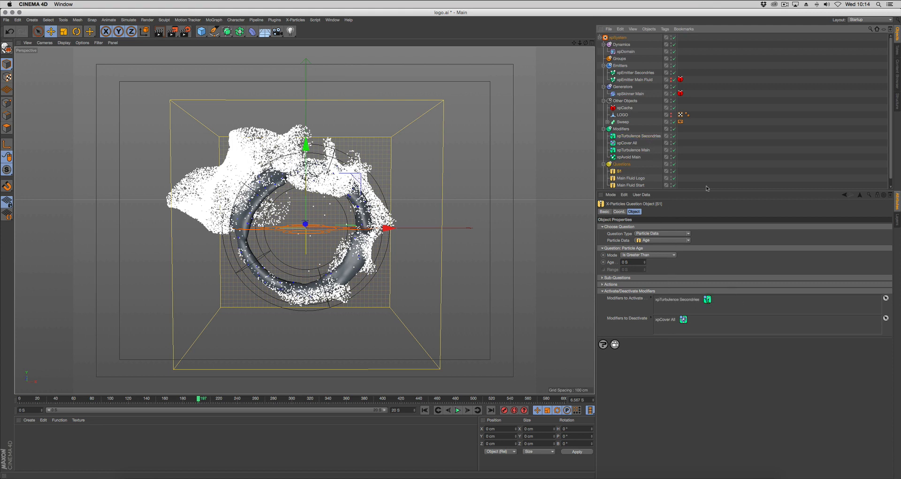
Add a second Particle Age question to xpEmitter Secondries and name it S2
left_click(634, 73)
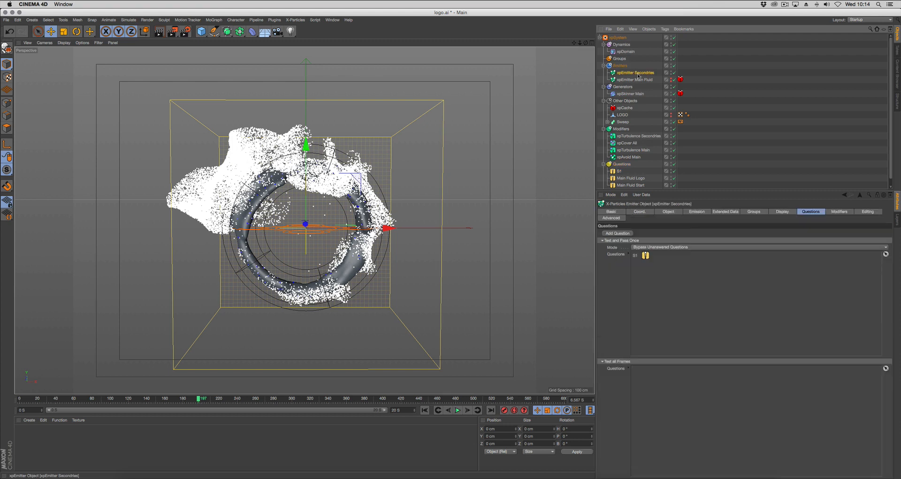
left_click(618, 233)
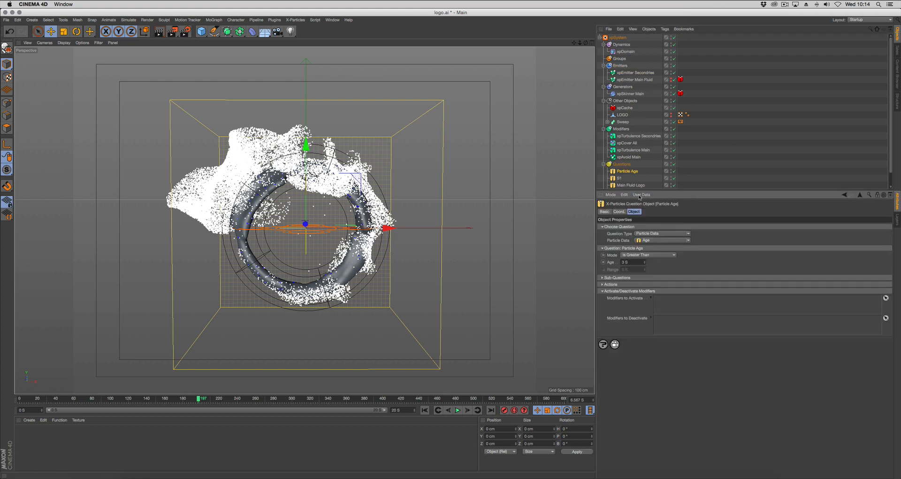
double_click(628, 172)
type("S2")
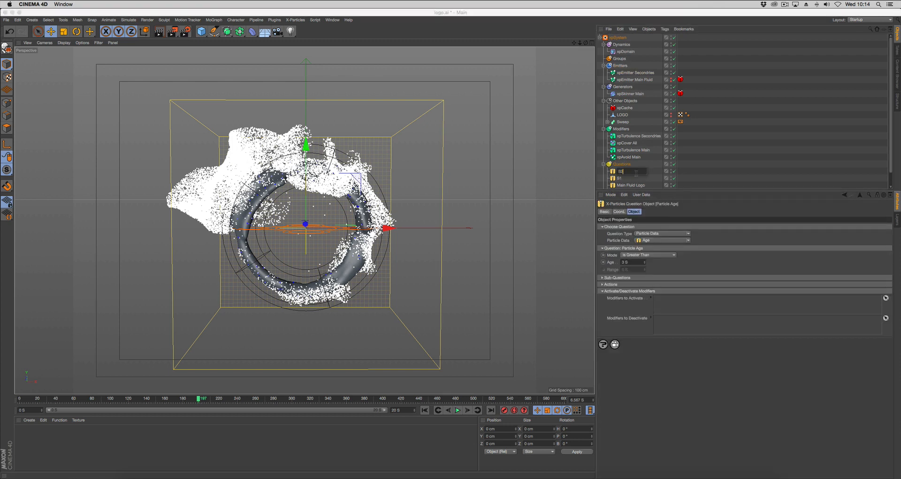
key("Return")
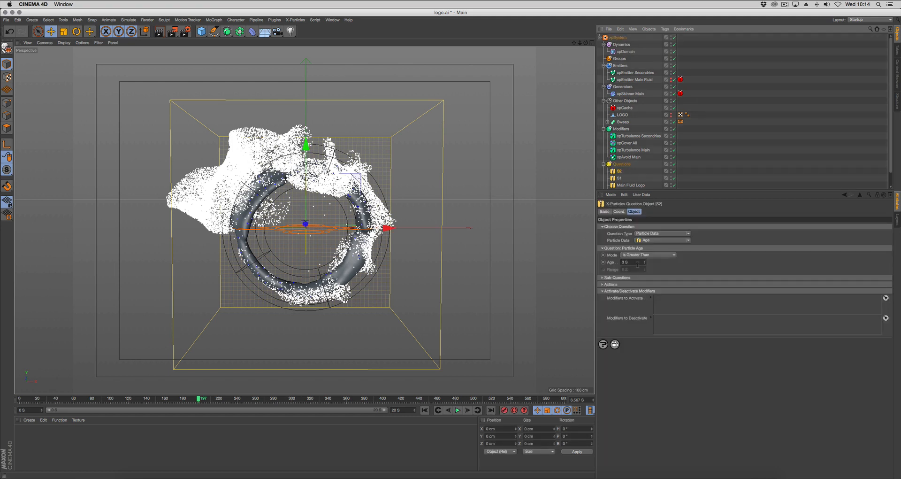
Set S2's age to 6.667 S and have it activate xpCover All and deactivate xpTurbulence Secondries
left_click(637, 263)
type("6.667")
key("Return")
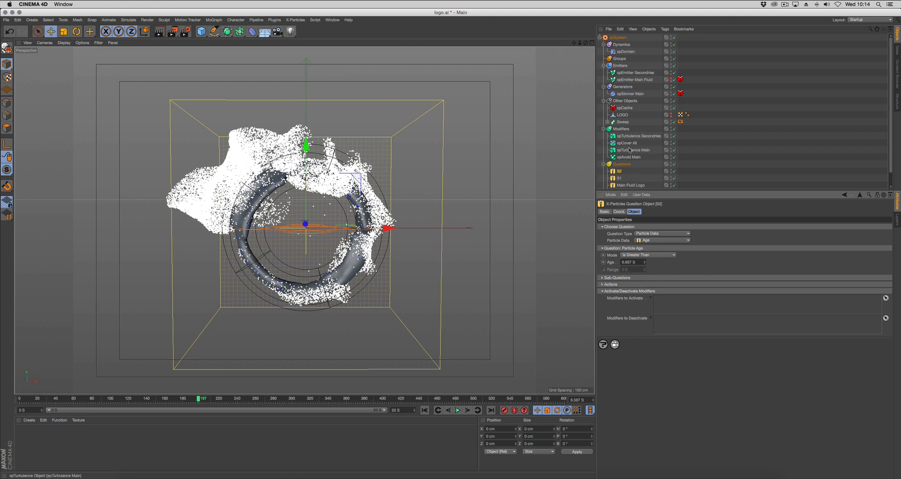
left_click_drag(626, 143, 675, 306)
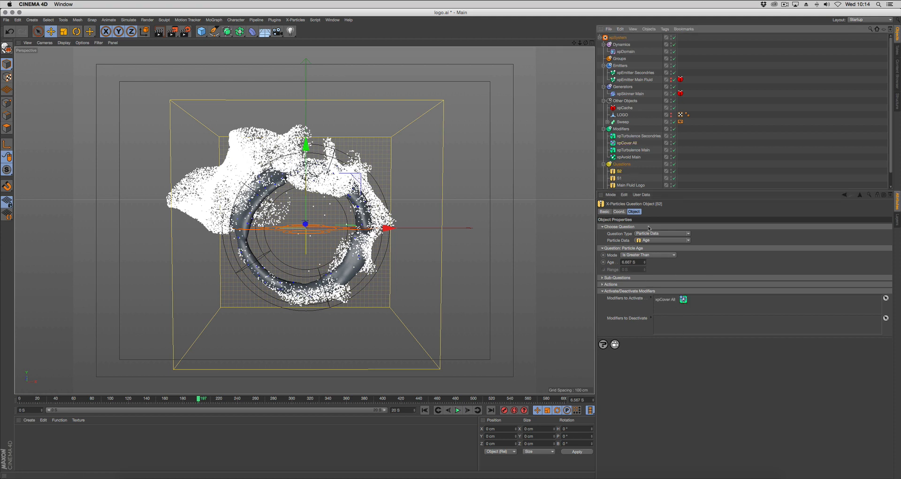
left_click_drag(634, 139, 669, 322)
left_click(619, 178)
left_click(725, 142)
Replay the simulation from the start to check that the secondary particles move from turbulence onto the logo
left_click(425, 413)
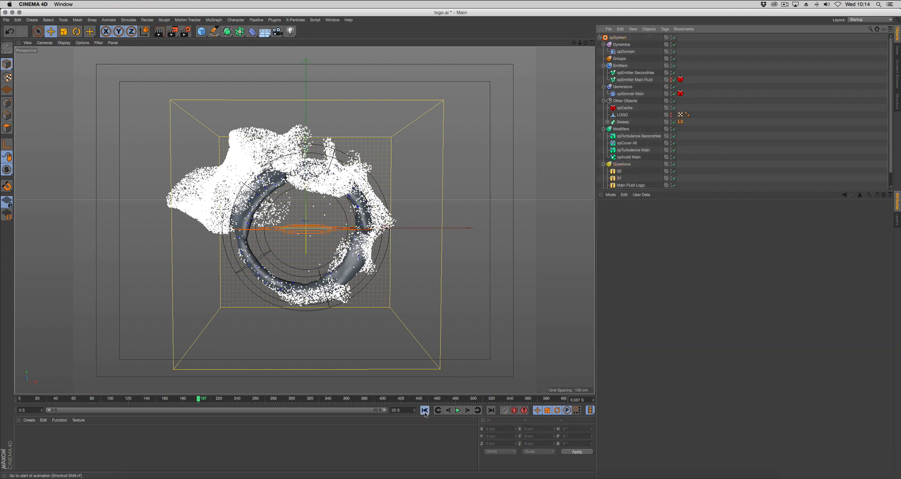
left_click(457, 410)
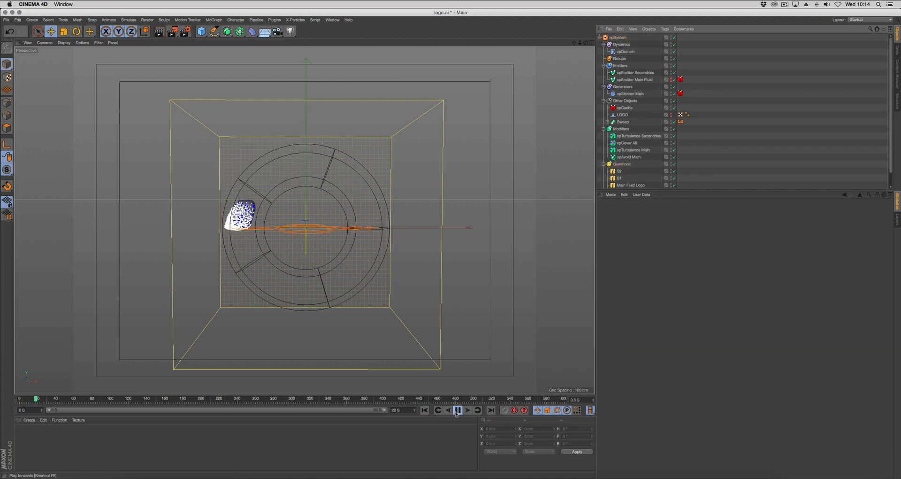
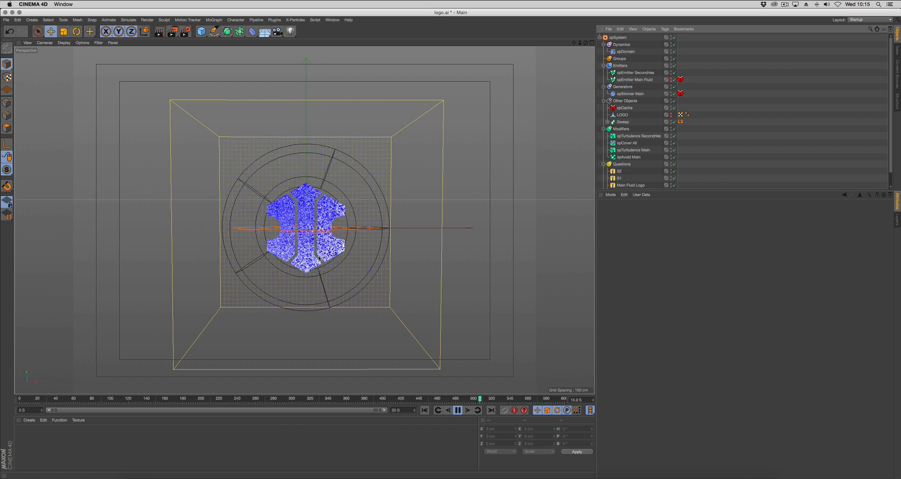
left_click(457, 410)
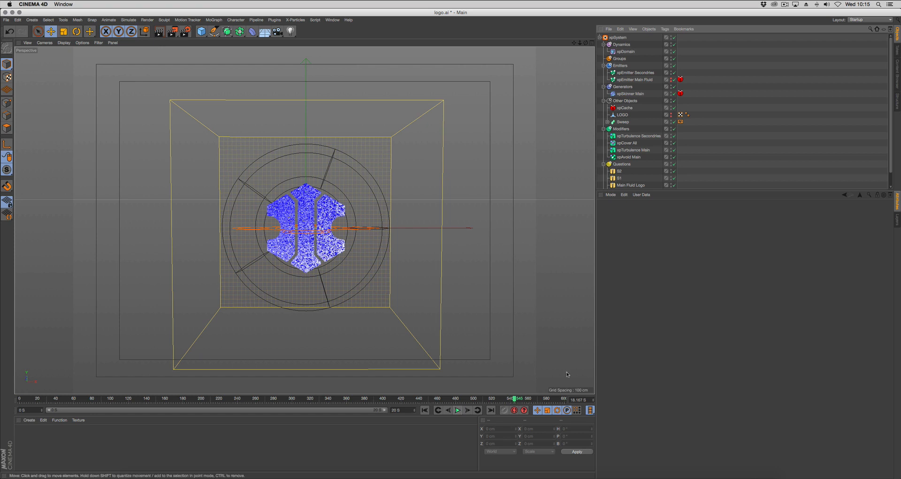
Create a new Skinner generator in the Generators folder and give it xpEmitter Secondries as its source
left_click(623, 87)
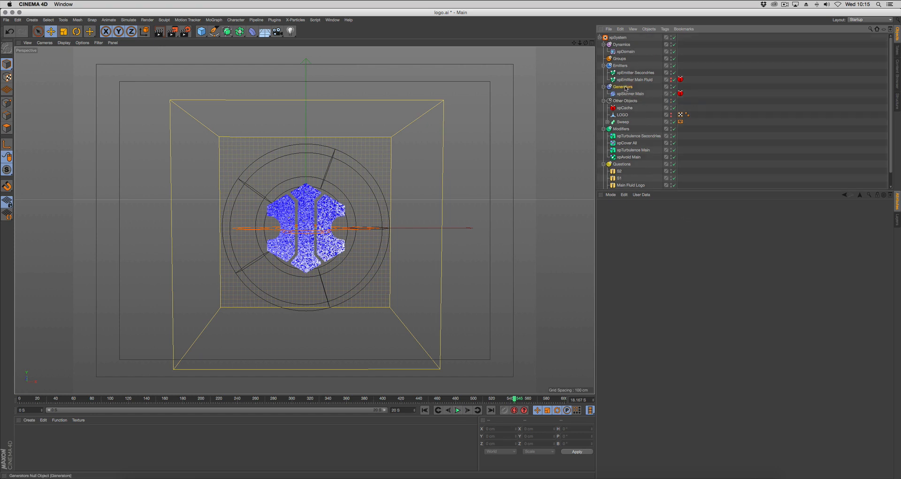
left_click(655, 241)
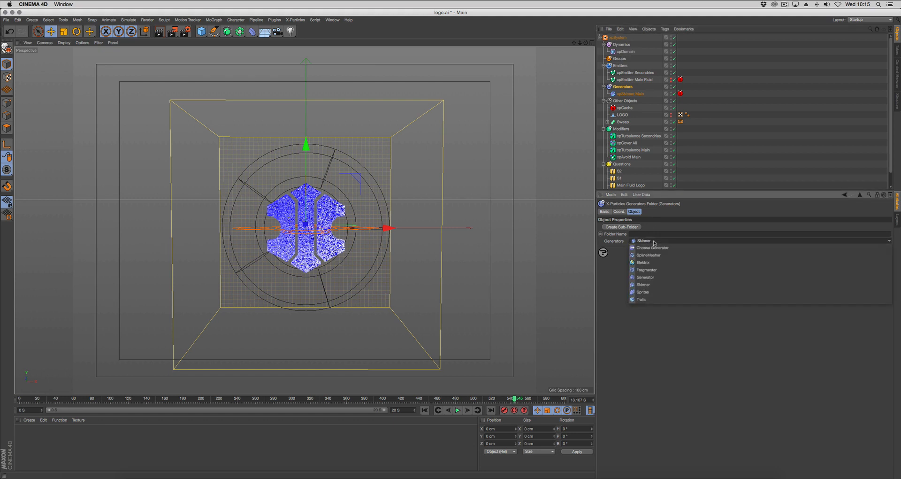
left_click(655, 284)
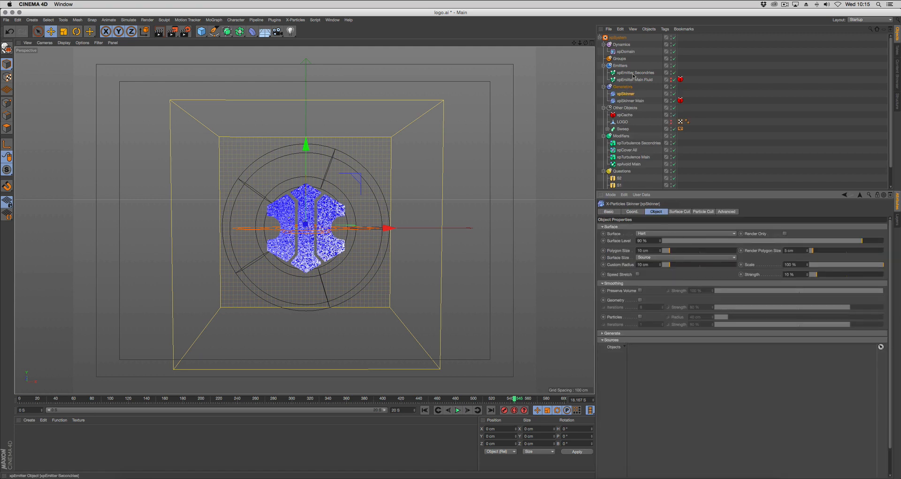
left_click_drag(633, 75, 666, 353)
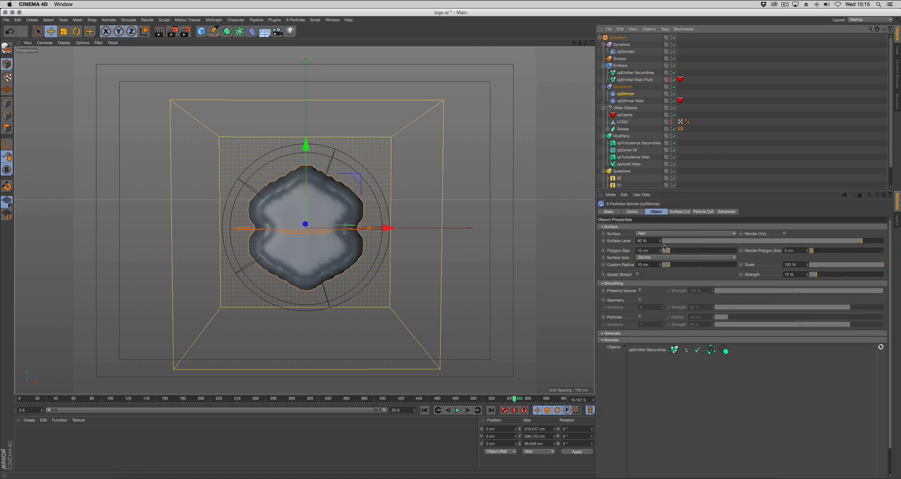
Set the new skinner's surface type to Zhu-Bridson and its polygon size to 5 cm
left_click(651, 234)
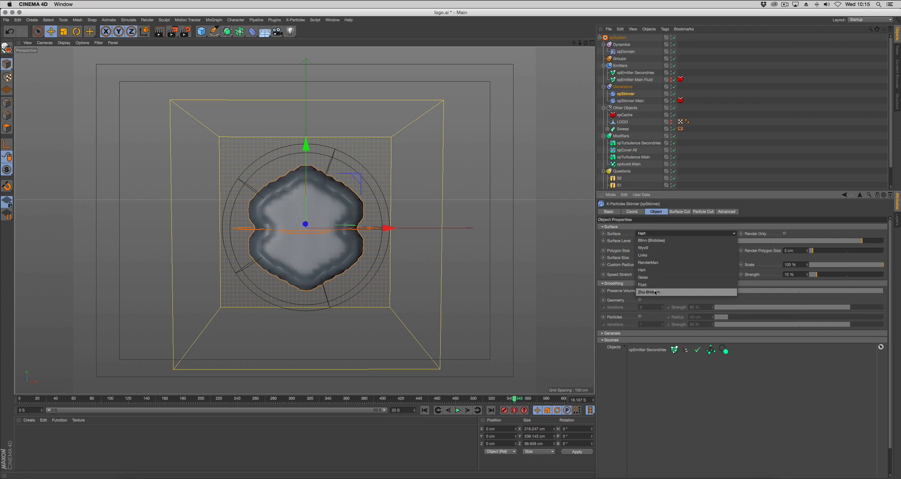
left_click(656, 292)
left_click(653, 250)
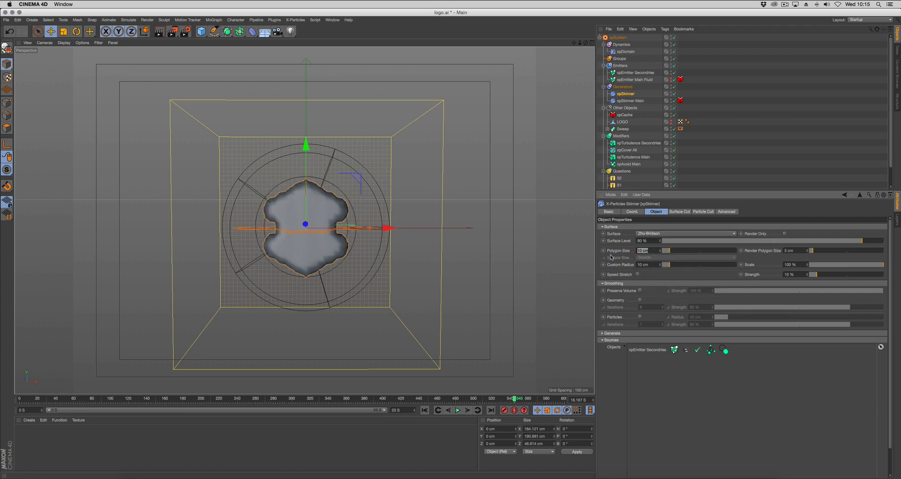
type("5")
key("Return")
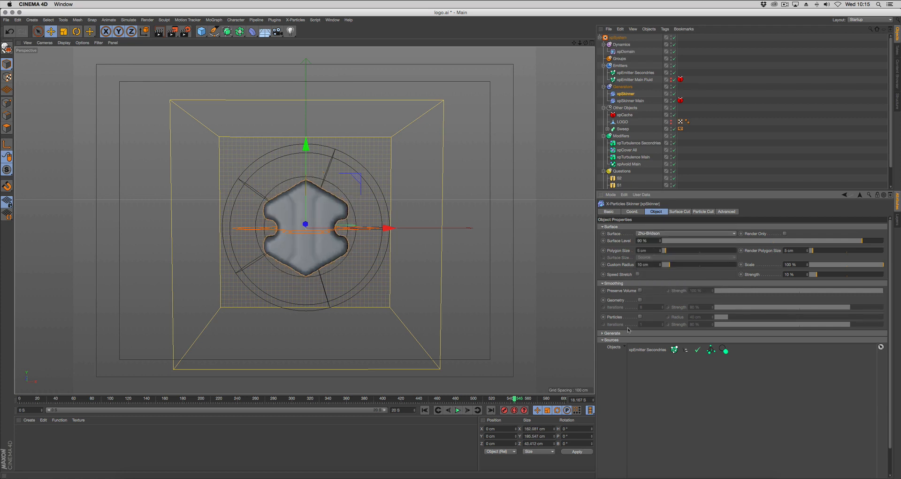
Enable geometry smoothing on the new skinner and set its surface level to 50%
left_click(640, 300)
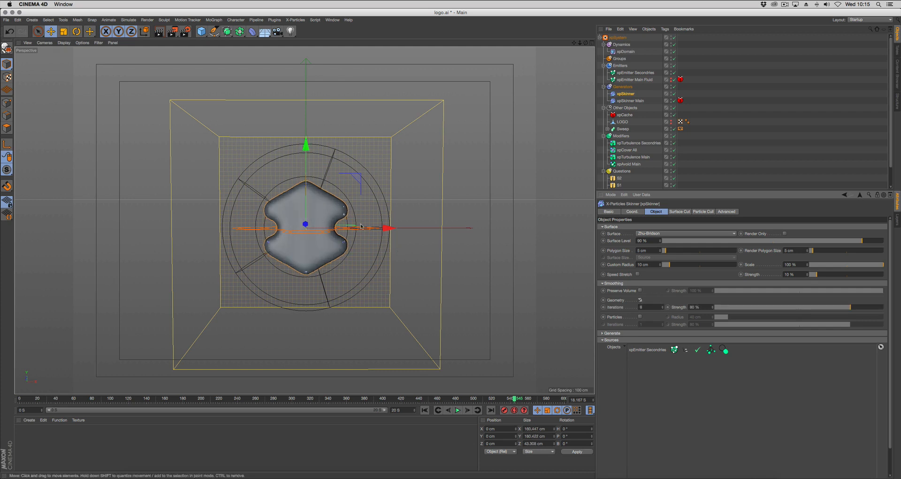
left_click(652, 241)
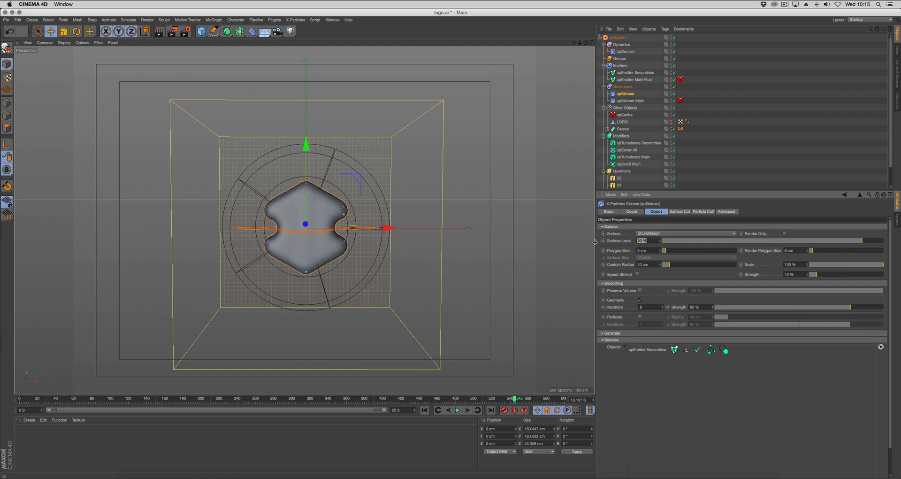
type("6")
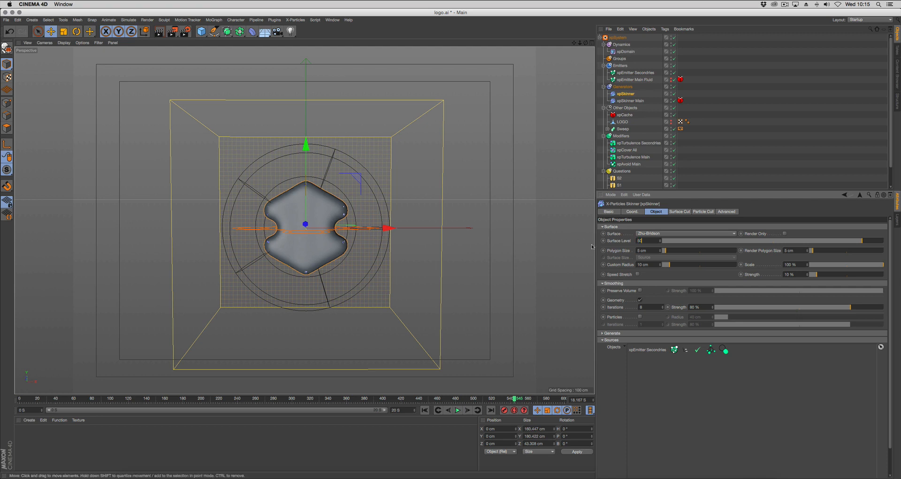
type("0")
key("Return")
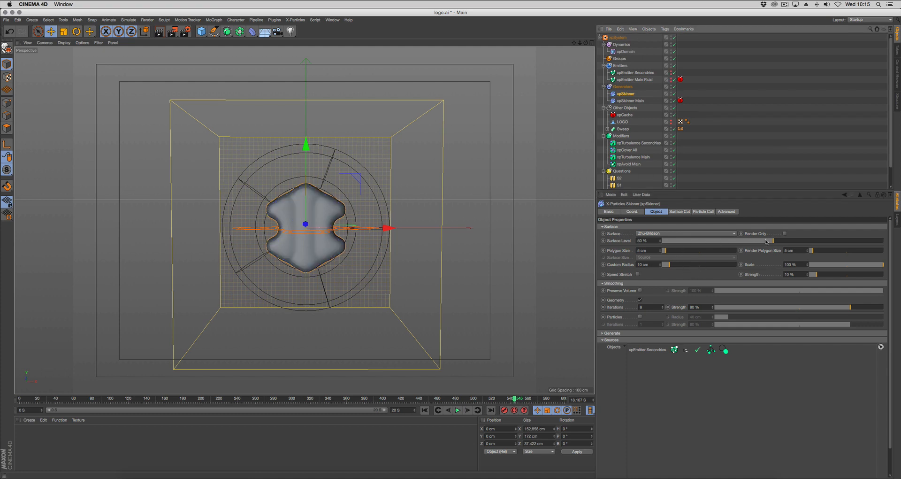
left_click_drag(767, 242, 729, 245)
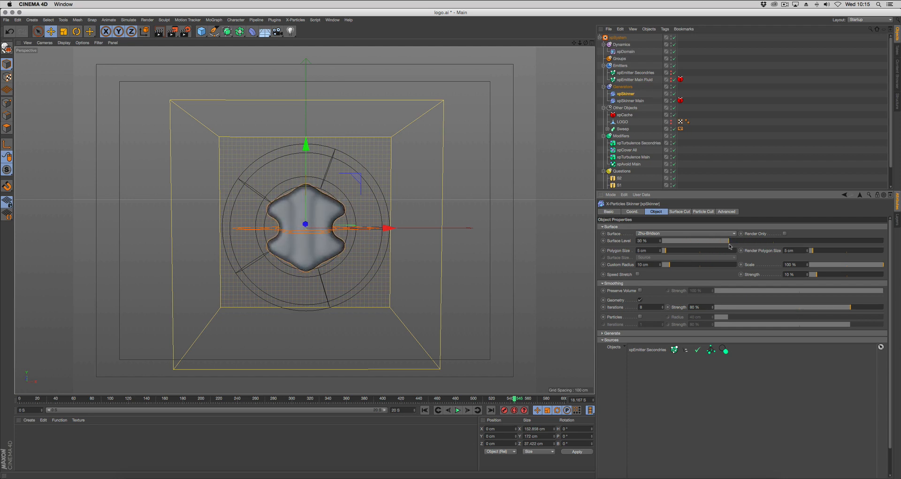
key("super+z")
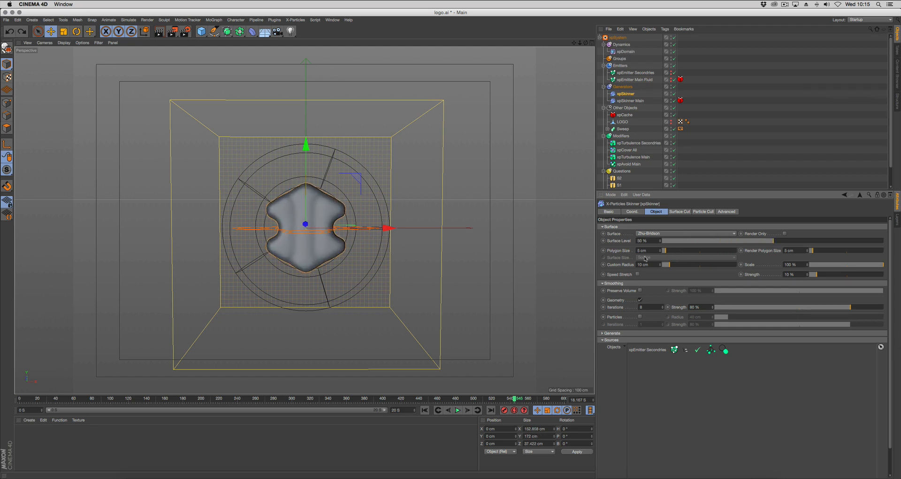
Try a 4 cm polygon size, a 4 cm render polygon size and particle smoothing on the skinner
double_click(651, 251)
type("4")
key("Return")
left_click(639, 317)
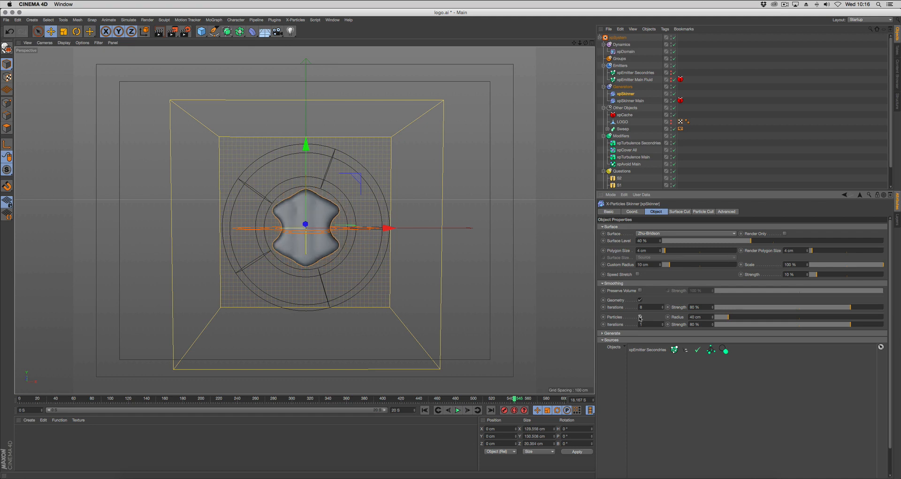
left_click(640, 318)
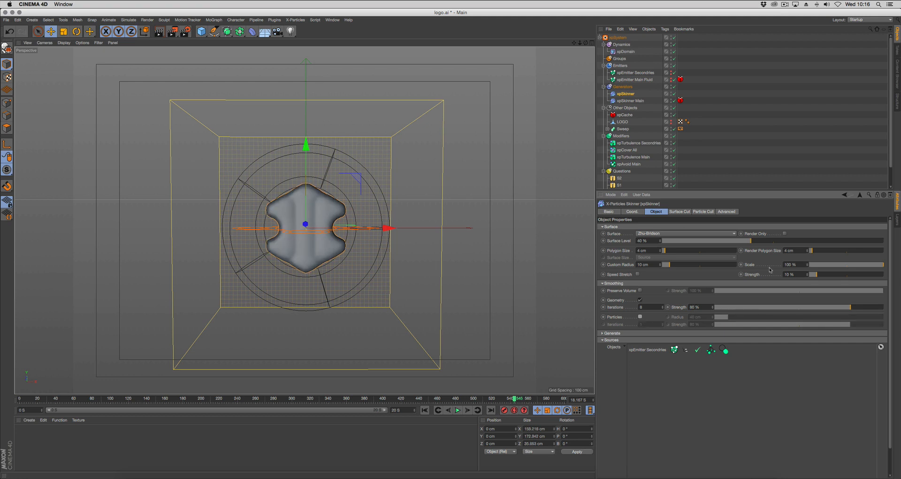
Set the skinner's custom radius to 5 cm and its surface level to 55%
left_click(656, 266)
type("6")
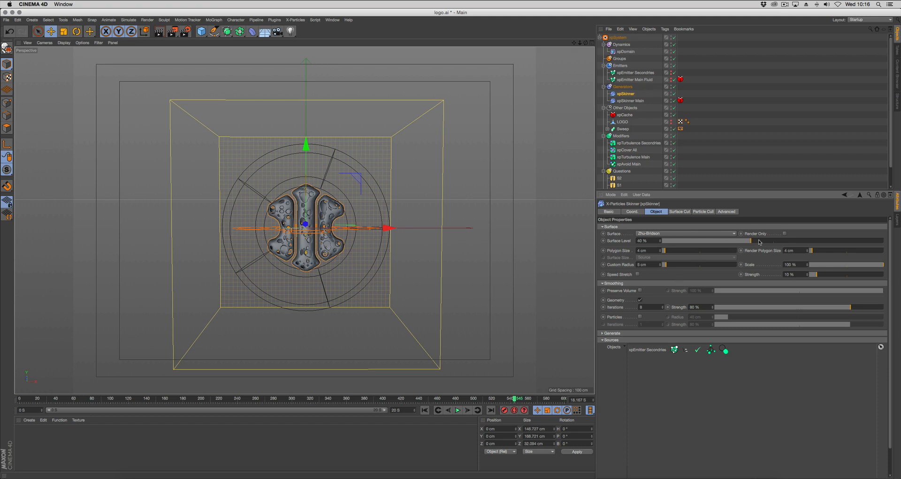
left_click_drag(759, 241, 786, 244)
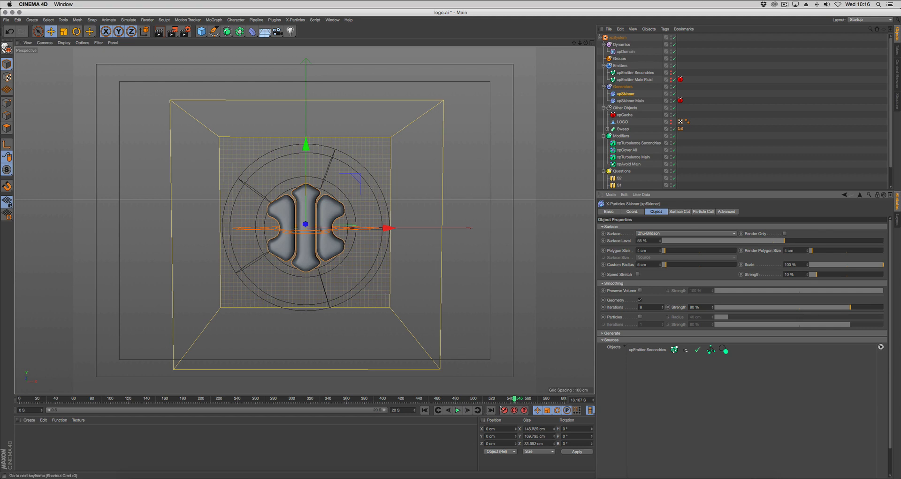
Play the simulation from the start to check the skin around the swirling secondary particles
left_click(426, 411)
left_click(457, 411)
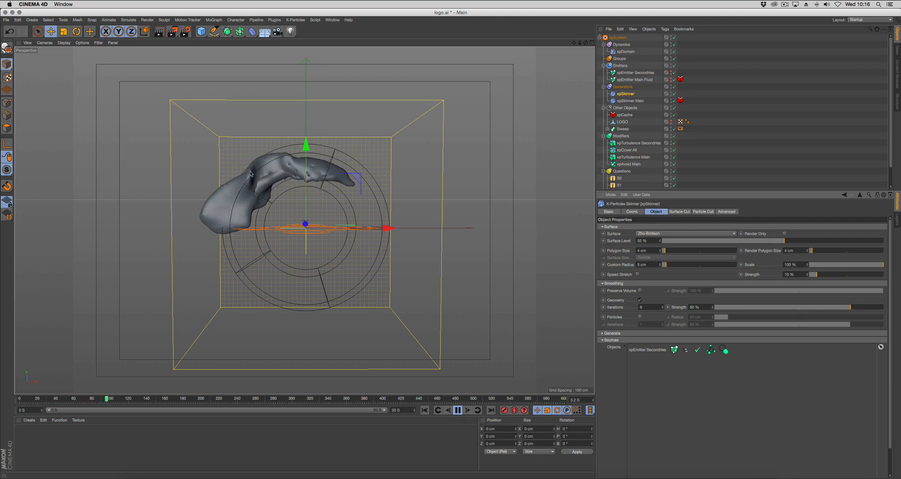
left_click(457, 410)
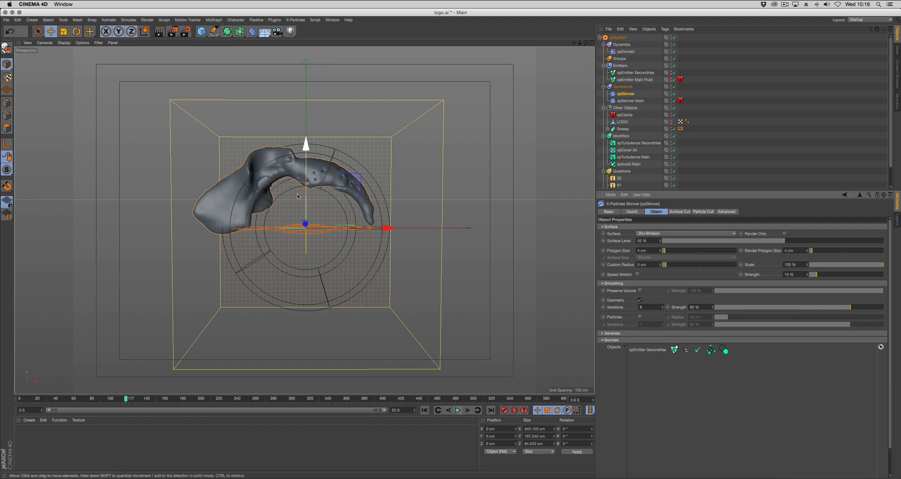
Set the skinner's polygon size and render polygon size to 5 cm and play further to check the mesh
double_click(653, 251)
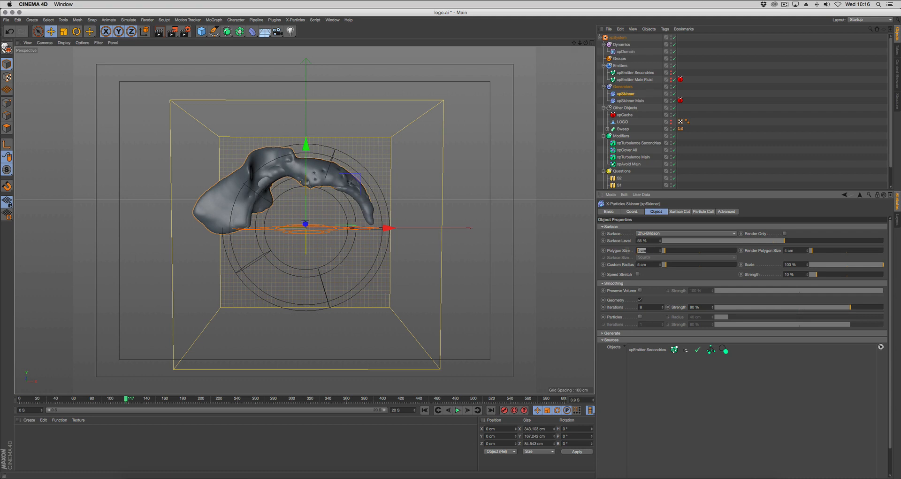
type("5")
key("Return")
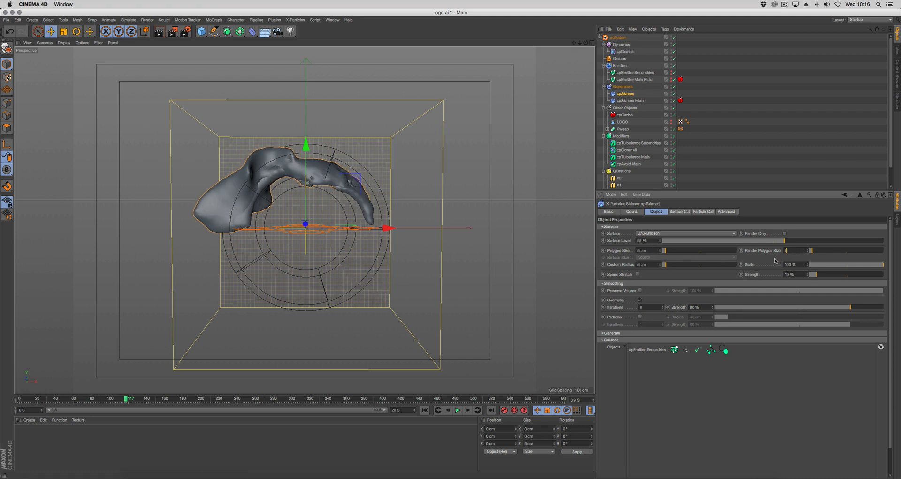
left_click(461, 410)
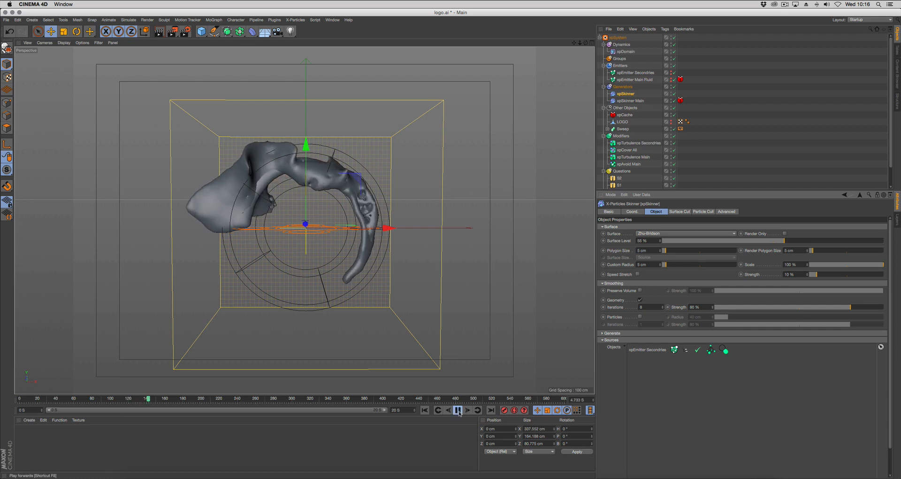
left_click(458, 410)
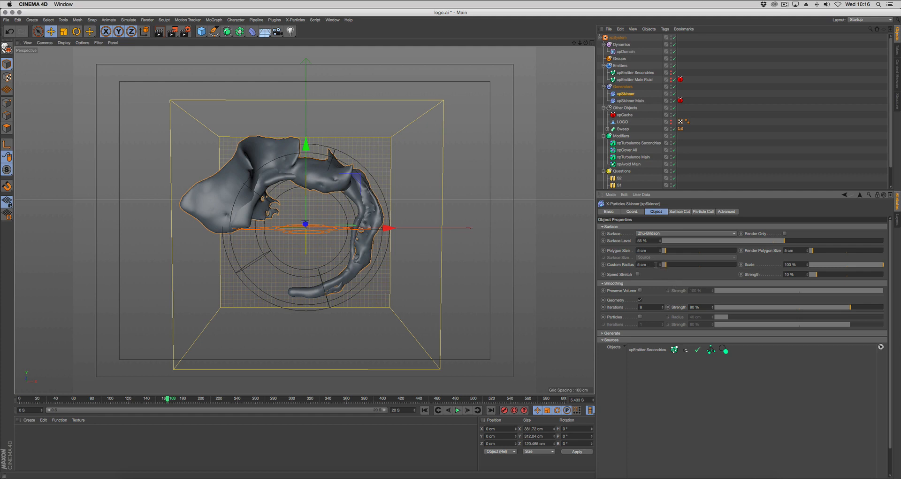
Increase the skinner's custom radius to 6 cm and continue playback to inspect the turbulent skin
left_click(661, 265)
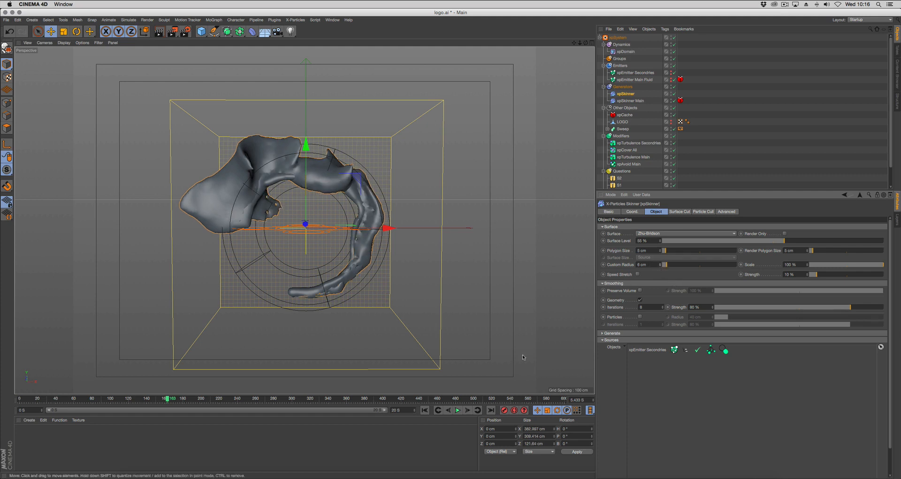
left_click(458, 410)
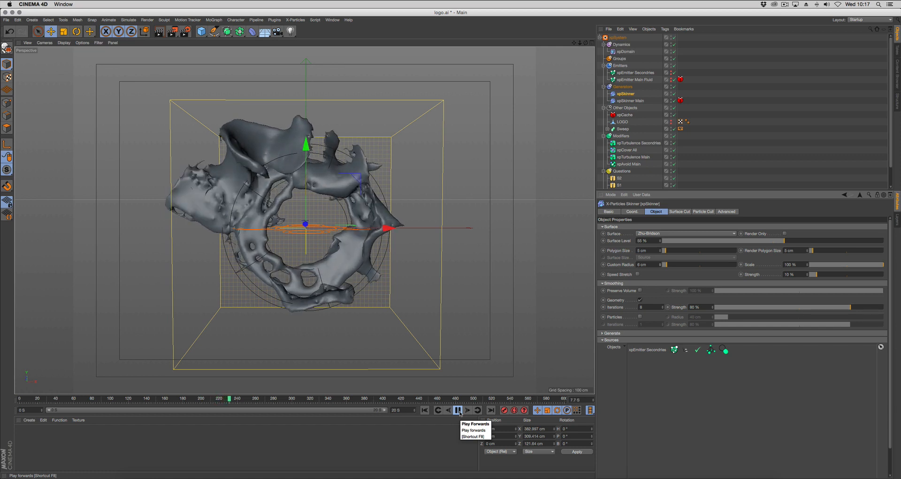
left_click(459, 410)
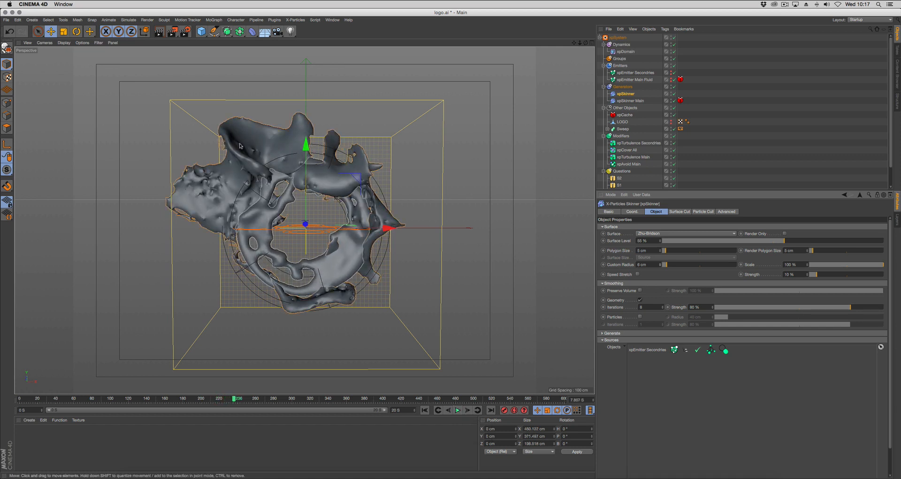
Compare the skin without geometry smoothing and with the Fluid surface type, restoring smoothing and Zhu-Bridson
left_click(641, 300)
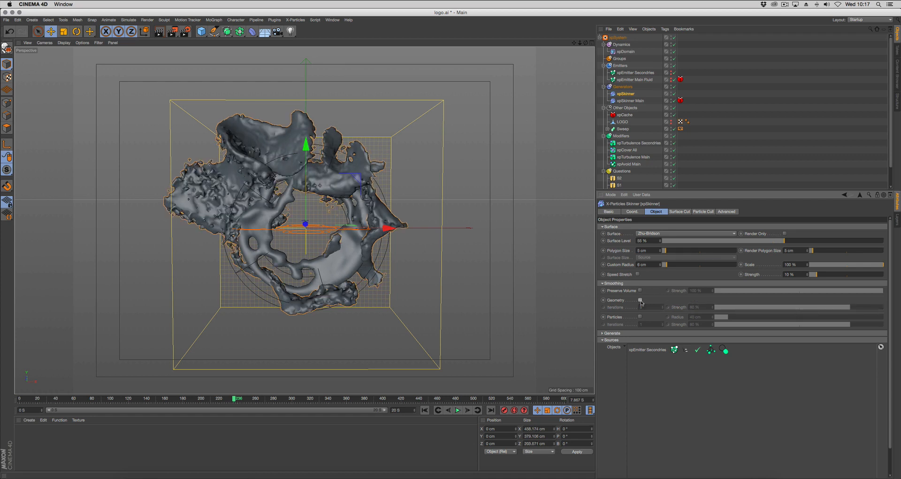
left_click(640, 300)
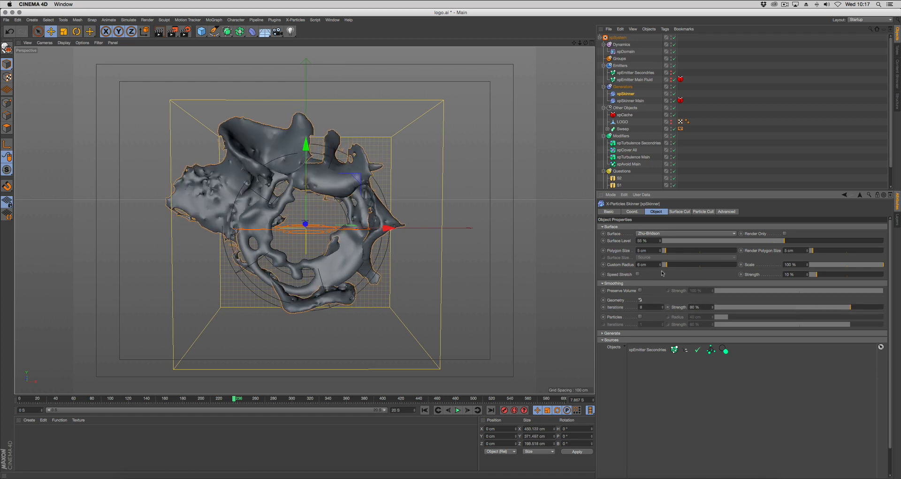
left_click(659, 234)
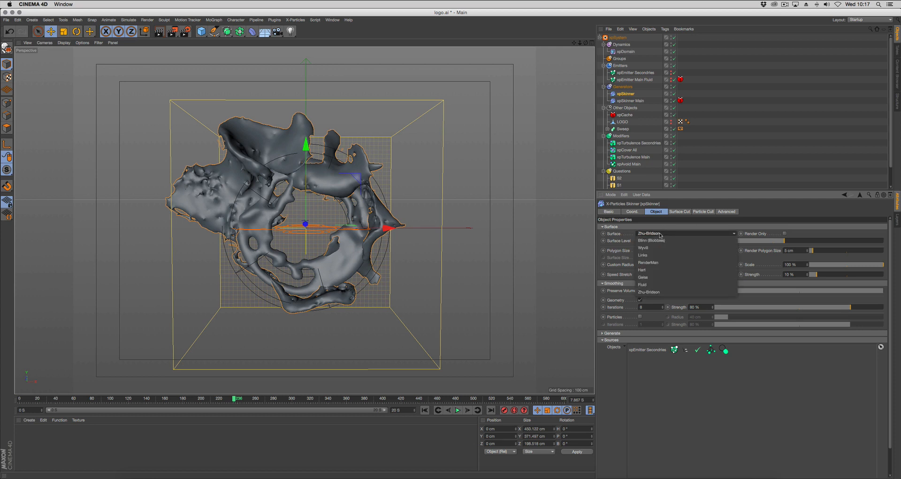
left_click(664, 284)
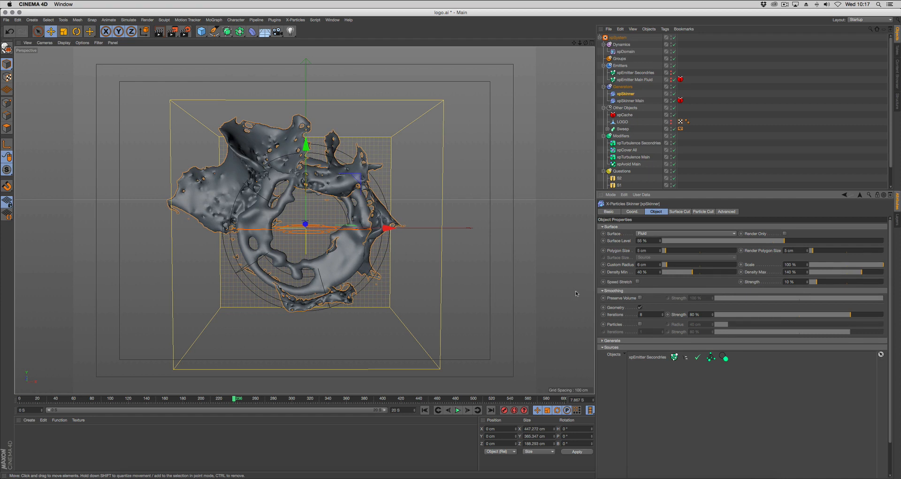
left_click(457, 410)
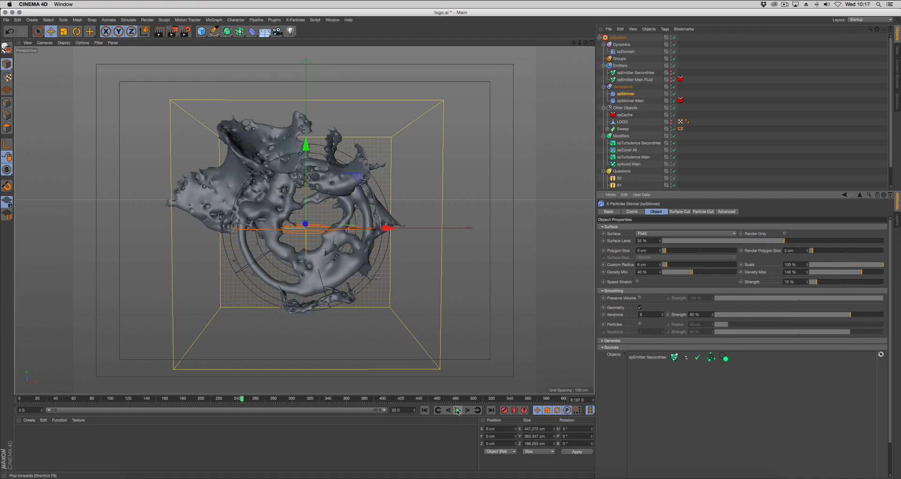
left_click(657, 234)
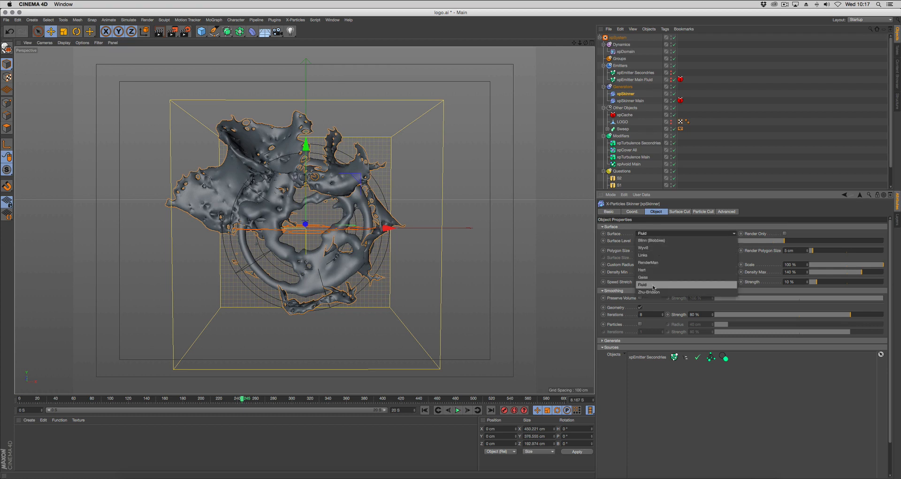
left_click(651, 292)
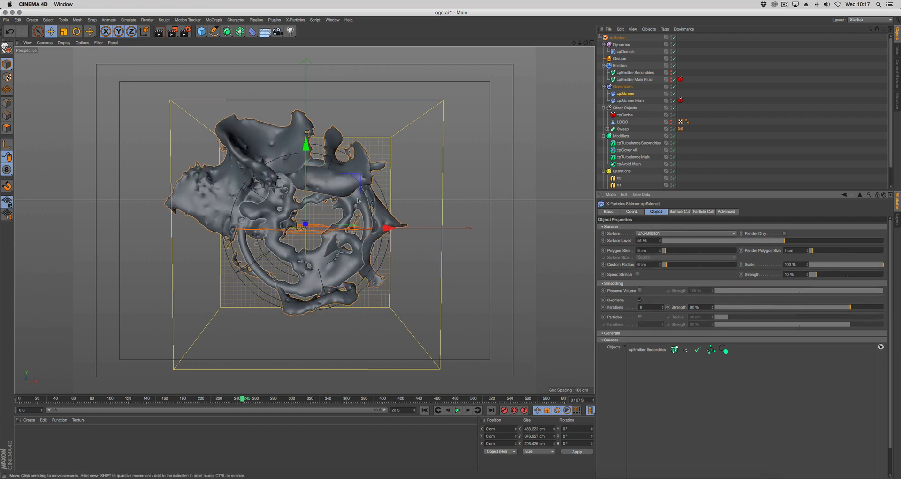
Build the xpCache, continuing the existing caches, and move along the timeline to check the cached meshes
left_click(625, 114)
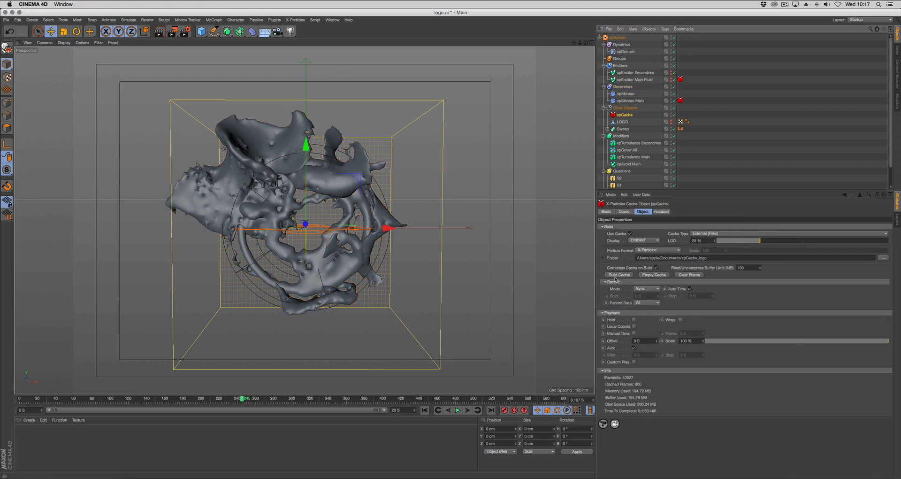
left_click(619, 275)
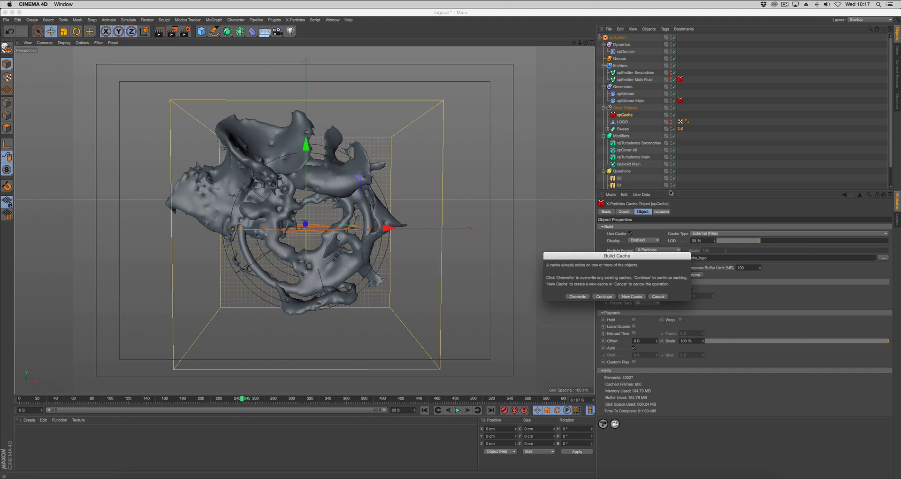
left_click(604, 296)
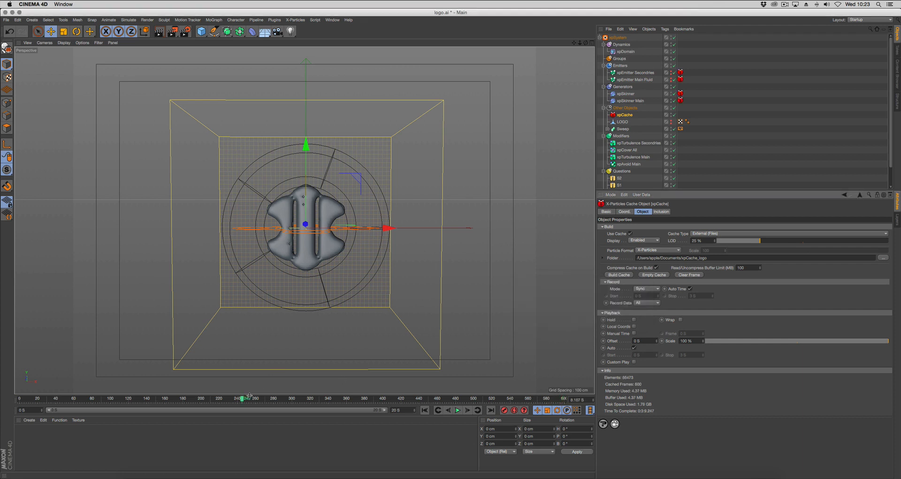
mouse_move(242, 399)
left_mouse_down()
mouse_move(62, 399)
mouse_move(471, 398)
mouse_move(230, 397)
mouse_move(243, 398)
left_mouse_up()
Switch to QuickTime Player, scrub the FLUID2LOGO reference movie to examine the fine particles around the liquid, and return to Cinema 4D
left_click(633, 478)
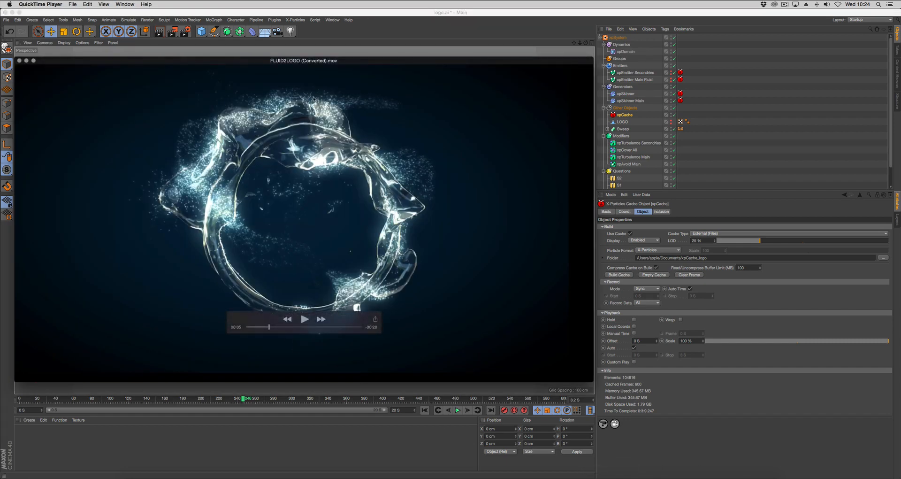
mouse_move(270, 327)
left_mouse_down()
mouse_move(243, 327)
mouse_move(279, 330)
left_mouse_up()
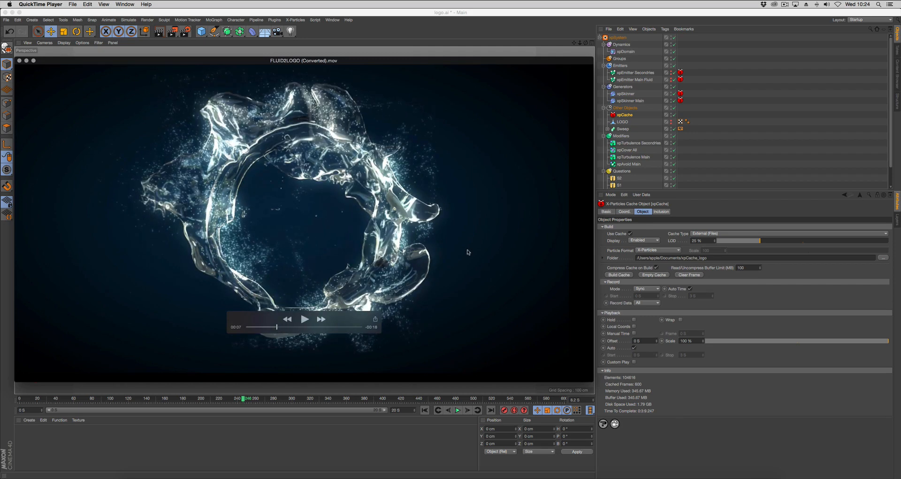
left_click(734, 107)
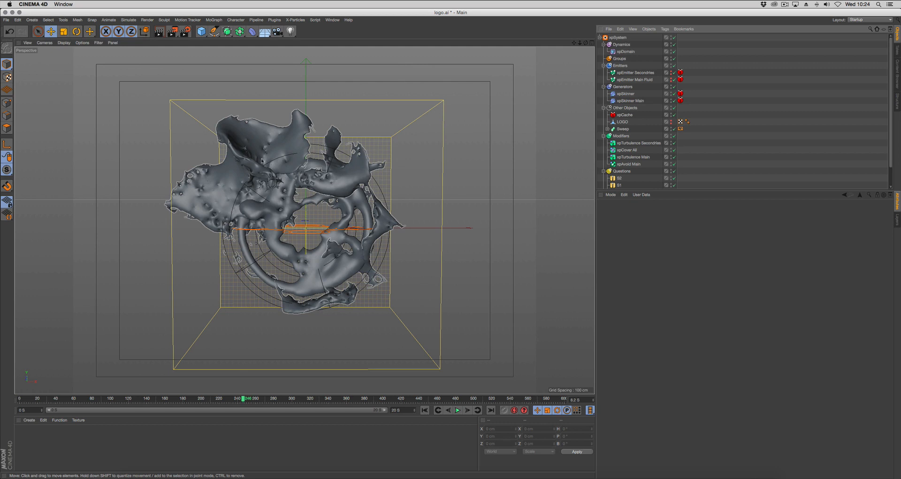
Add a Connect object, place xpSkinner and xpSkinner Main inside it, and turn off its Weld option
left_click(626, 94)
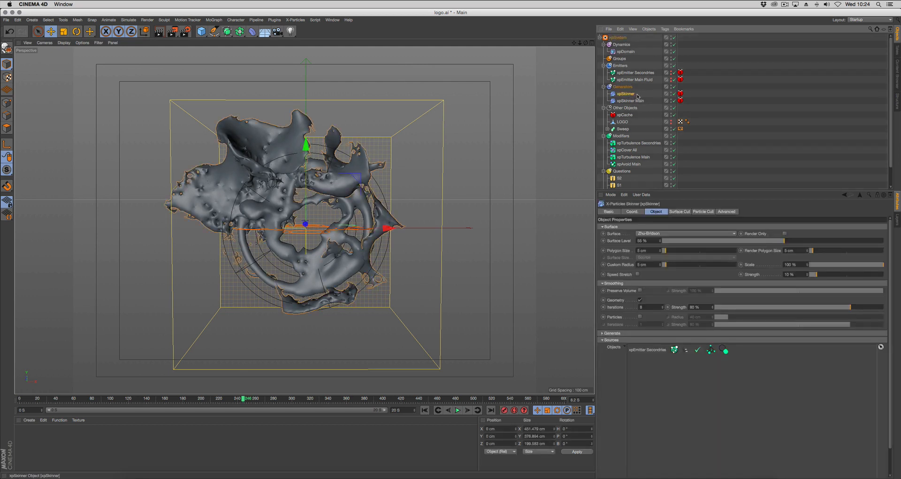
left_click(240, 31)
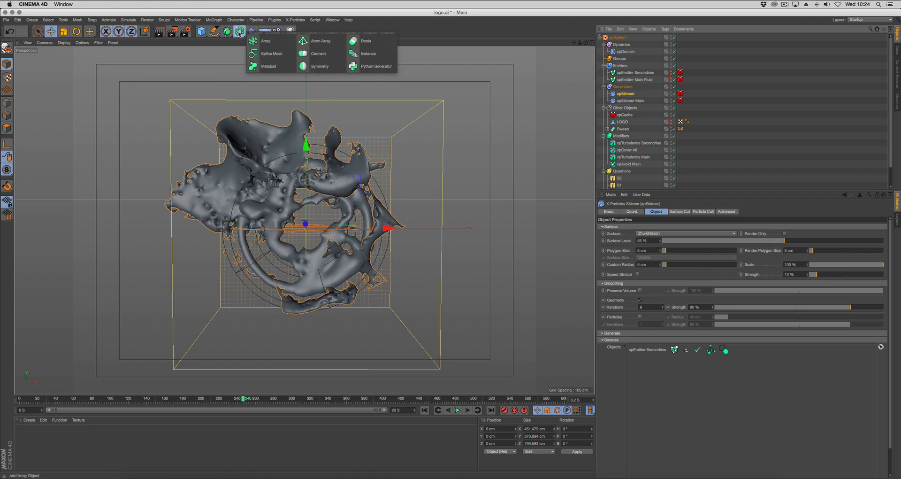
left_click(306, 54)
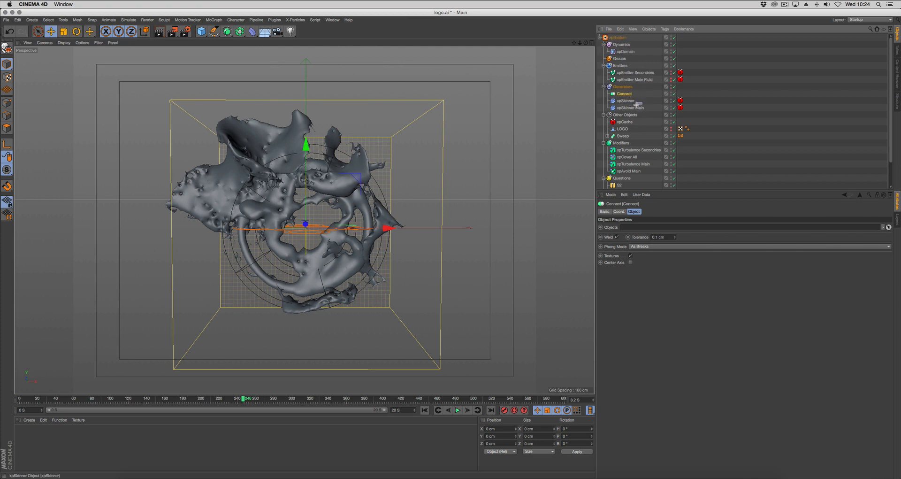
mouse_move(636, 104)
left_mouse_down()
mouse_move(630, 110)
mouse_move(629, 94)
left_mouse_up()
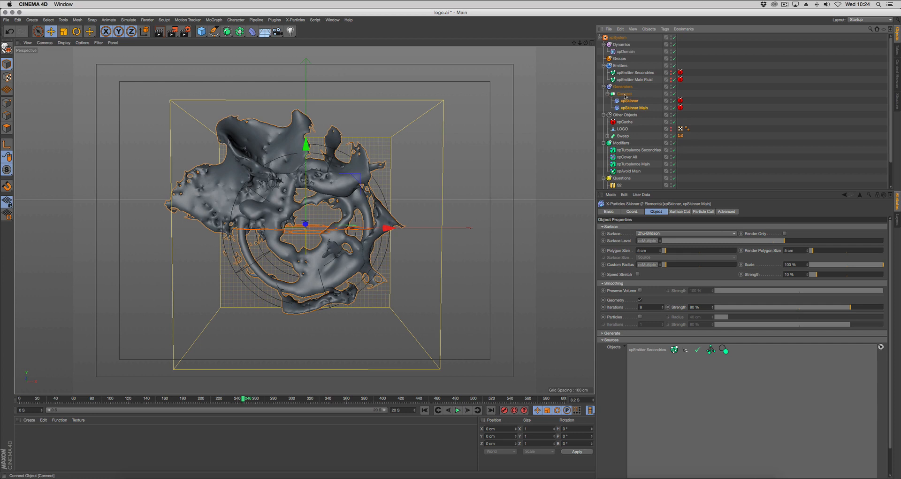
left_click(624, 95)
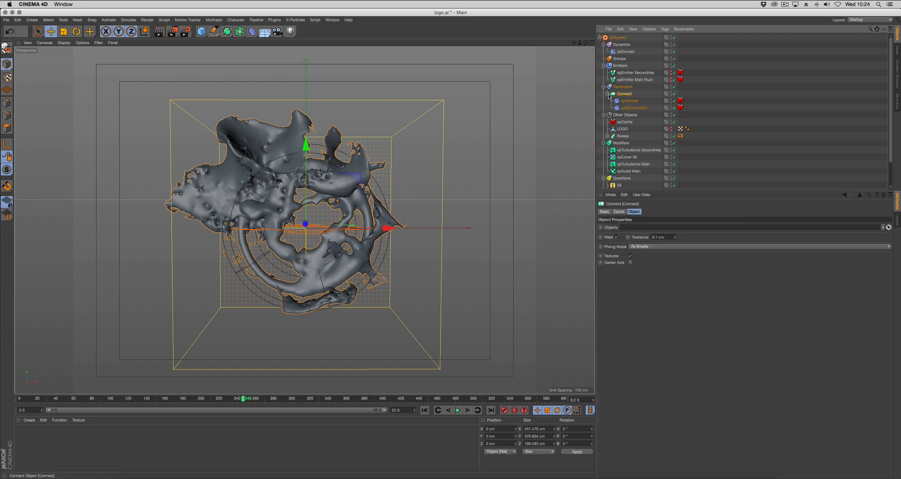
left_click(617, 237)
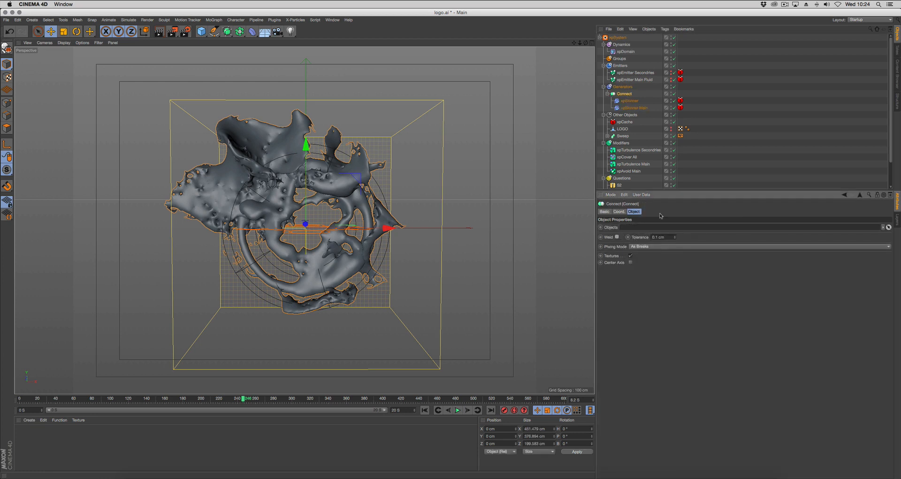
Collapse the Connect object's hierarchy and rename the object MESH
left_click(607, 94)
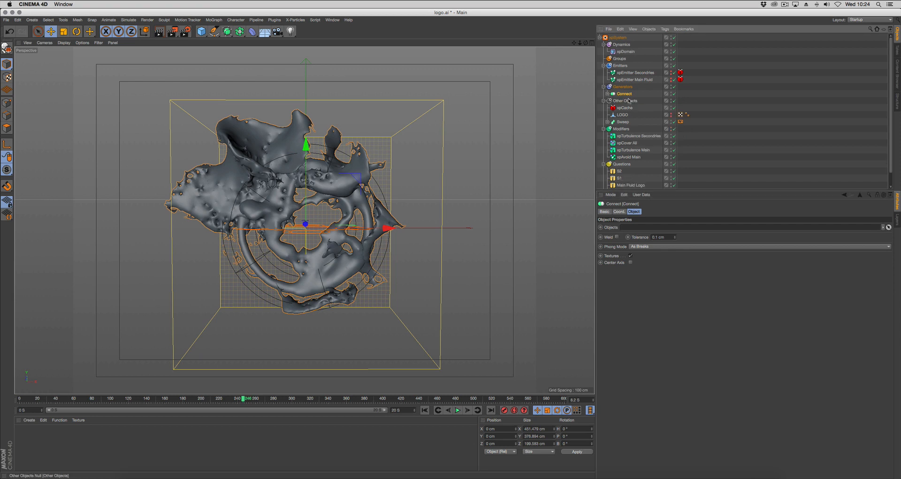
double_click(624, 94)
type("ME")
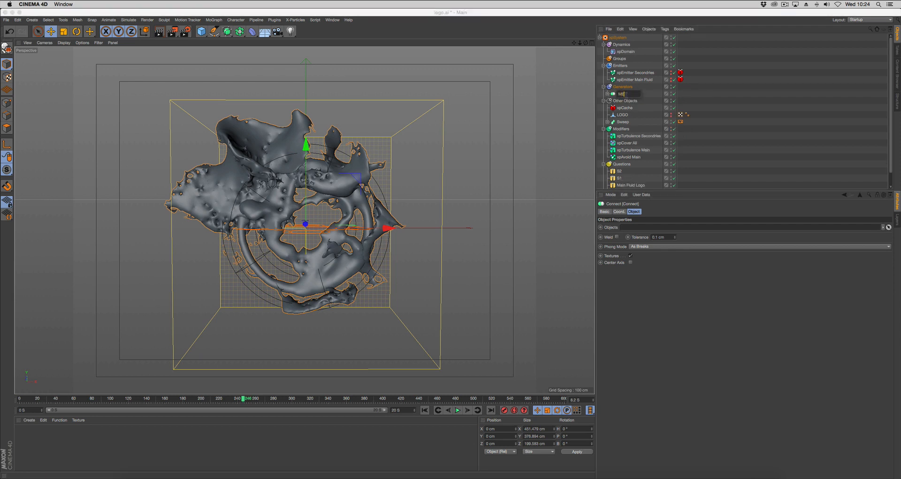
type("SH")
key("Return")
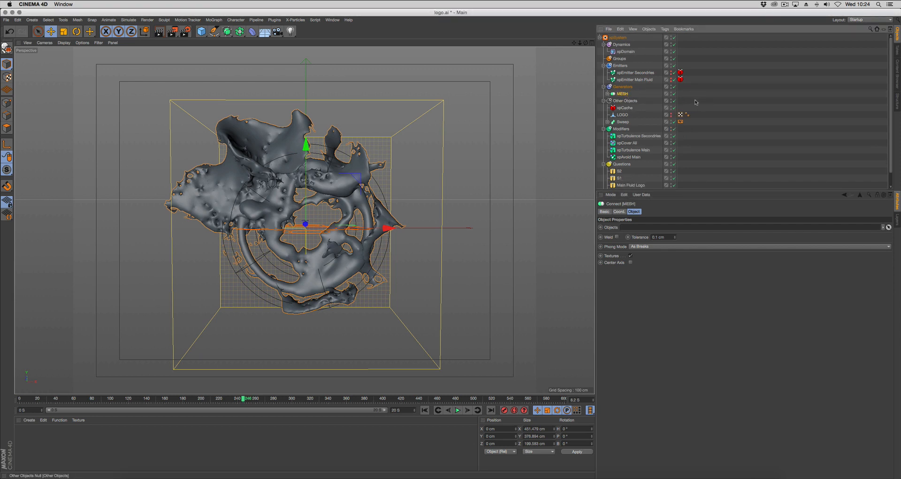
Create a new emitter in the Emitters folder and name it xpEmitter Dots
left_click(619, 65)
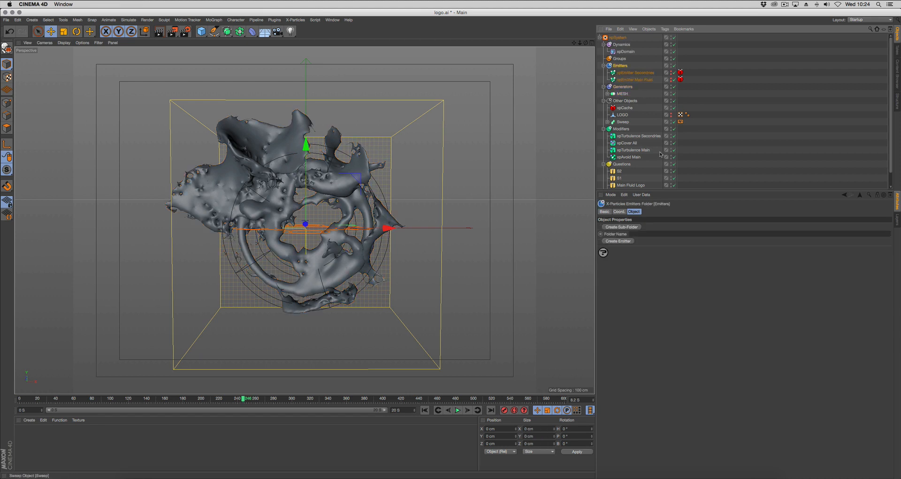
left_click(618, 241)
double_click(627, 73)
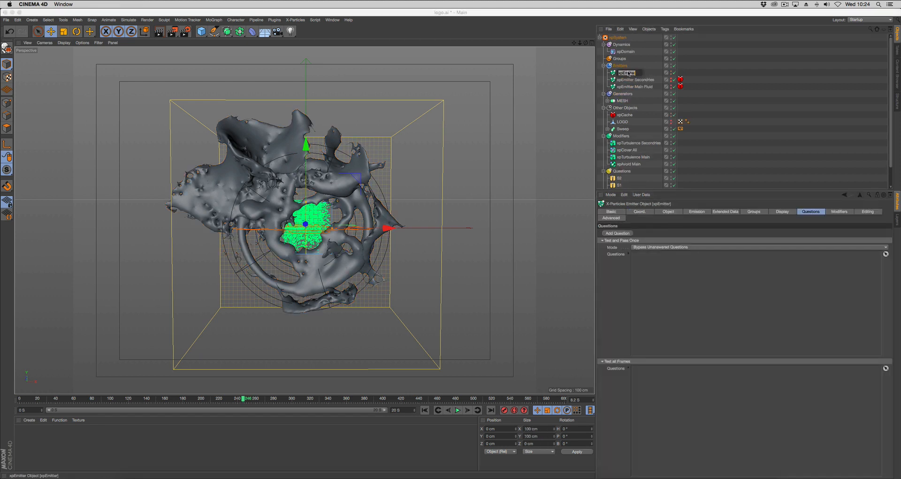
left_click(638, 73)
type("Dots")
key("Return")
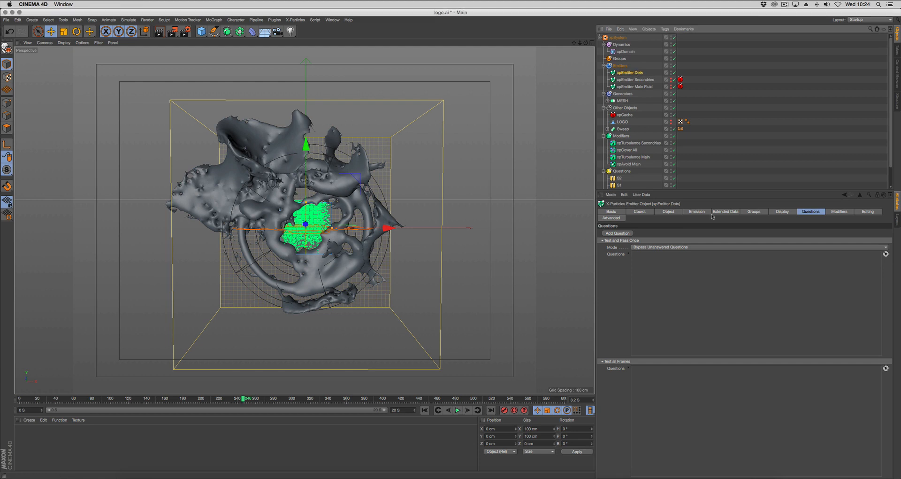
Set the Dots emitter's particle display color to white
left_click(773, 211)
left_click(649, 303)
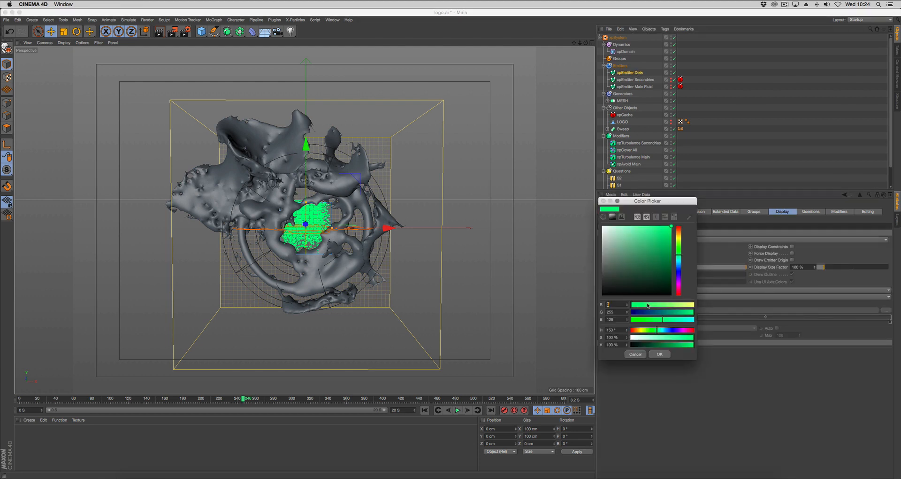
left_click(601, 225)
left_click(659, 354)
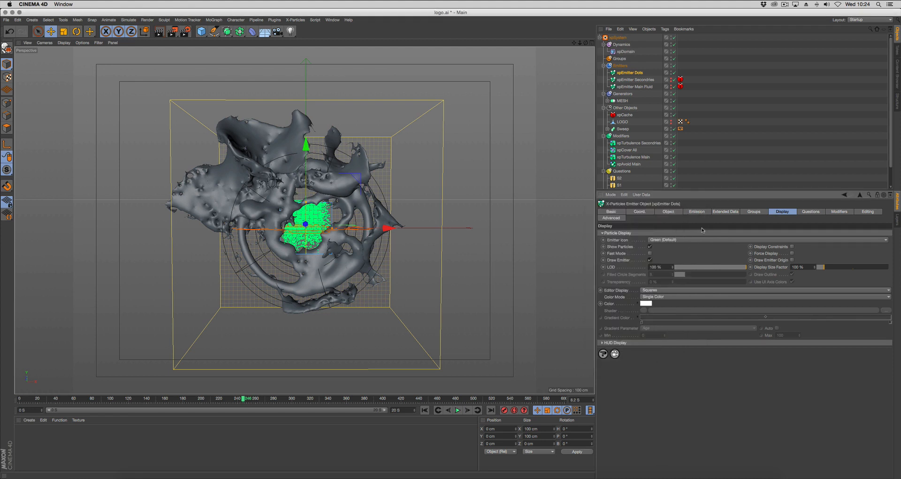
Set the Dots emitter's shape to Object with MESH as its source, emitting from Polygon Area
left_click(697, 211)
left_click(672, 212)
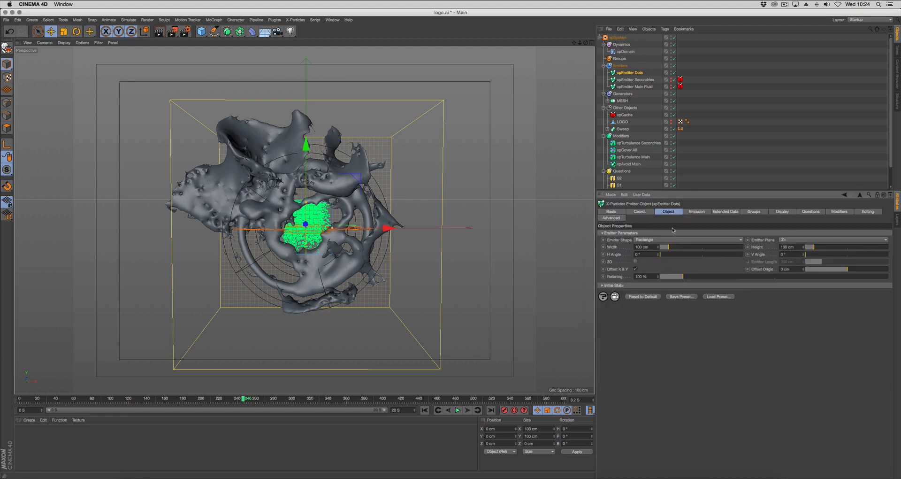
left_click(657, 240)
left_click(646, 283)
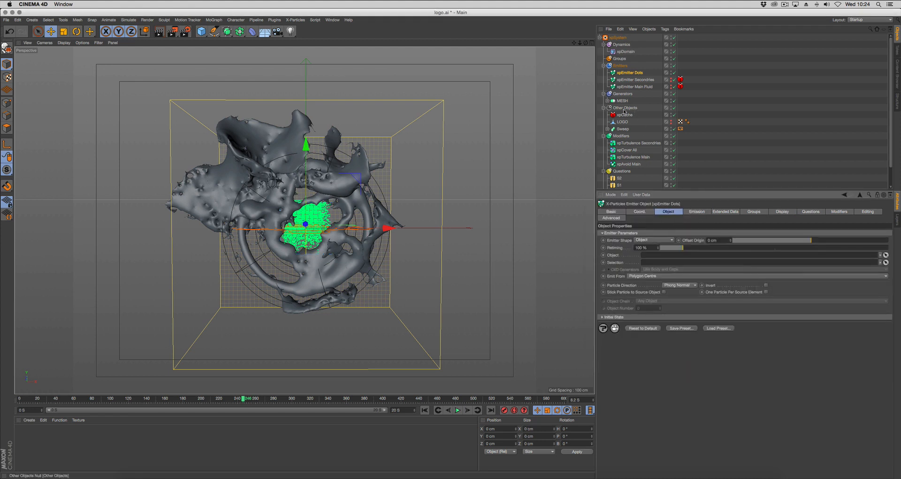
left_click_drag(623, 100, 664, 258)
left_click(649, 276)
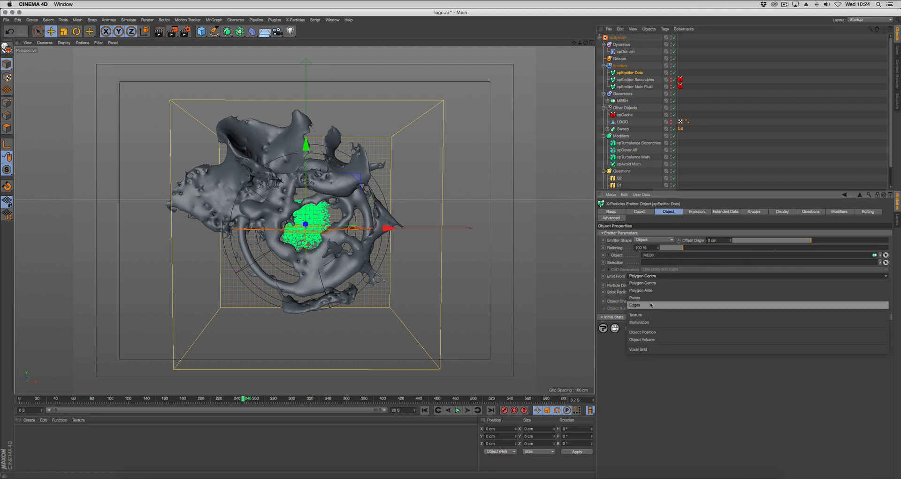
left_click(650, 291)
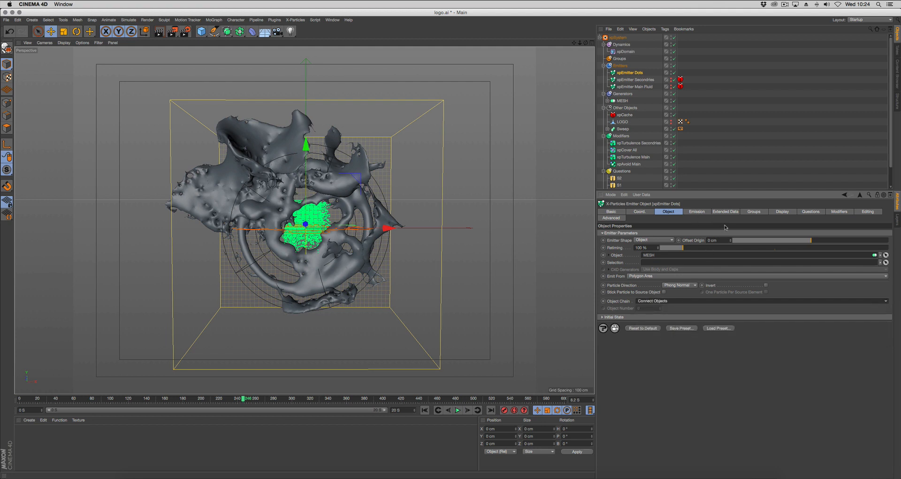
Set the Dots emitter's birthrate to 5000 and its particle speed to 27 cm
left_click(701, 212)
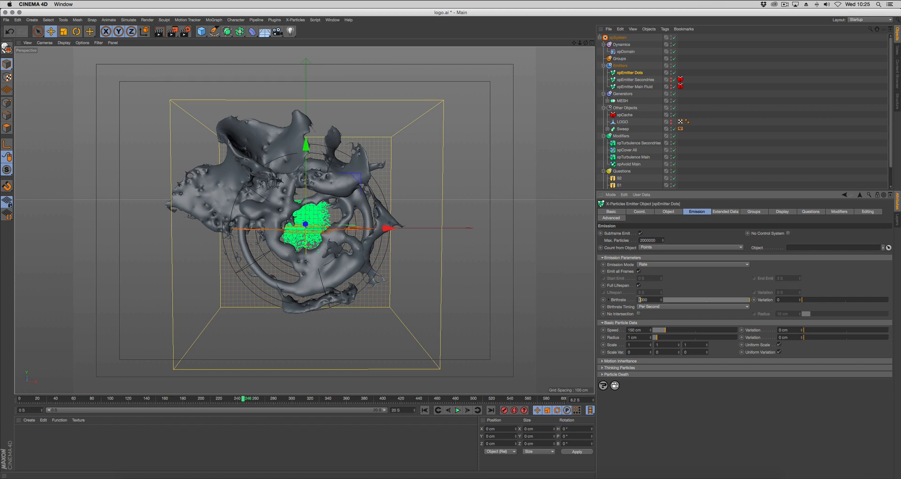
key("Return")
left_click_drag(658, 333, 656, 332)
Turn off Full Lifespan and Emit all Frames for the Dots emitter, and set its lifespan to 2 with a variation of 1
left_click(639, 285)
left_click(642, 292)
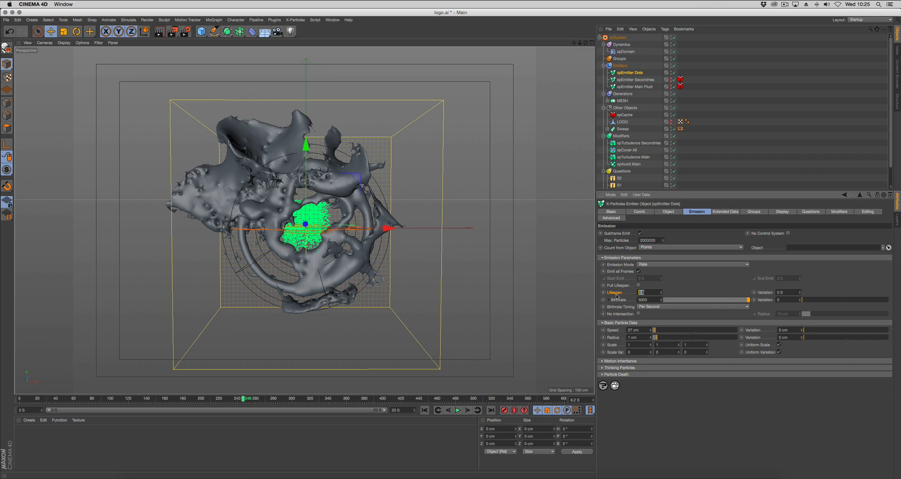
type("2")
type("1")
left_click(639, 272)
type("1")
Exclude both existing turbulence modifiers, xpCover All and xpAvoid Main from affecting the Dots emitter
left_click(839, 211)
left_click_drag(638, 143, 687, 257)
left_click_drag(626, 159, 678, 263)
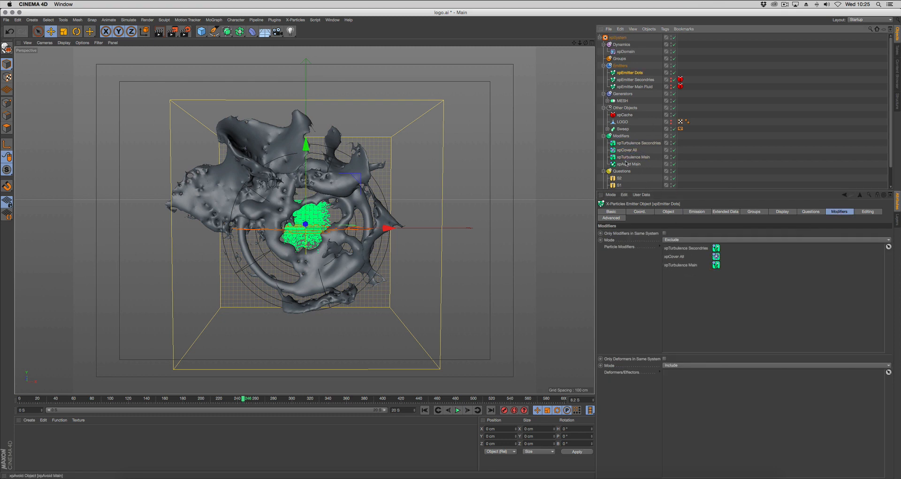
left_click(627, 165)
left_click(635, 73)
left_click_drag(628, 165, 683, 276)
Play the simulation from the start to check the white dots emitted from the mesh, and pause it
left_click(424, 410)
left_click(457, 410)
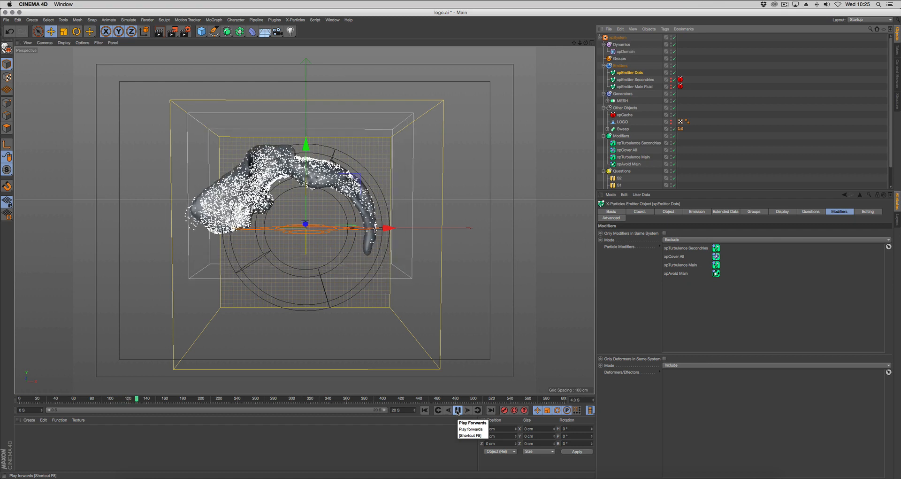
left_click(457, 410)
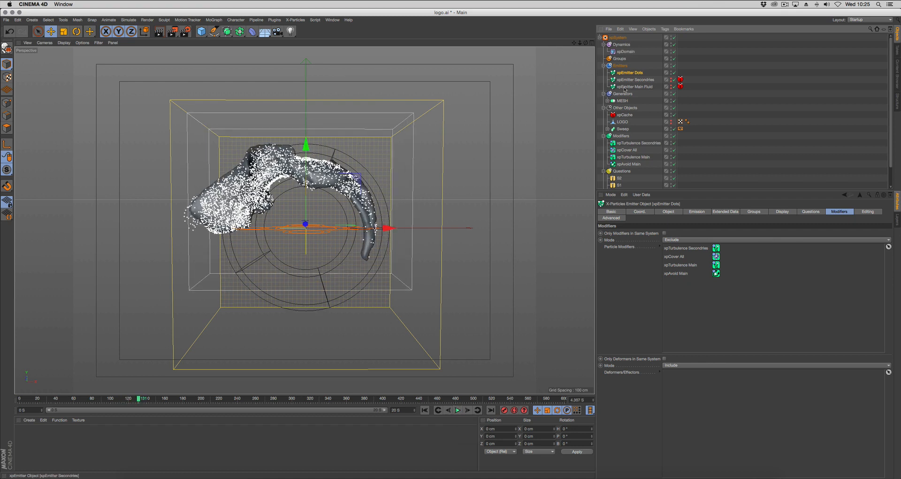
Add a new turbulence modifier for the dots with scale 85 %, frequency 85 % and strength 6
left_click(628, 137)
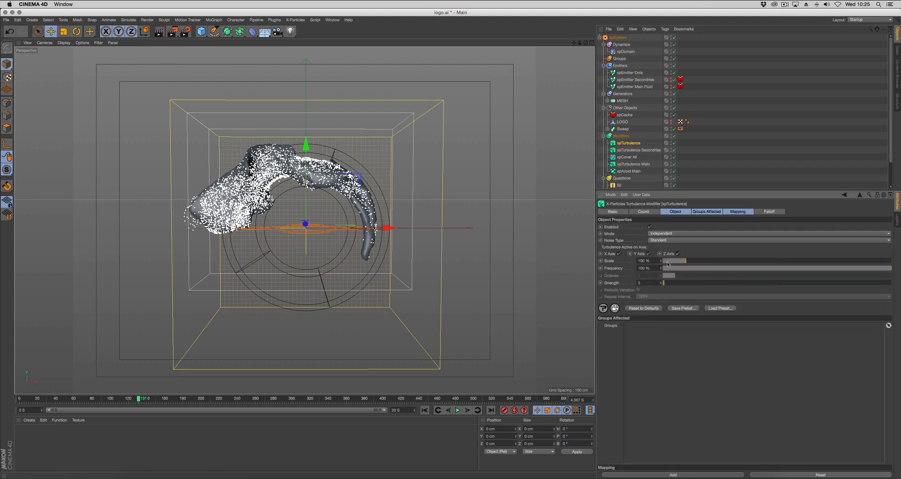
left_click_drag(668, 264, 694, 262)
left_click(642, 261)
type("85")
key("Tab")
type("856")
left_click(643, 283)
Play the simulation from the start to inspect the turbulent dots, and switch to the reference movie in QuickTime Player for comparison
left_click(425, 410)
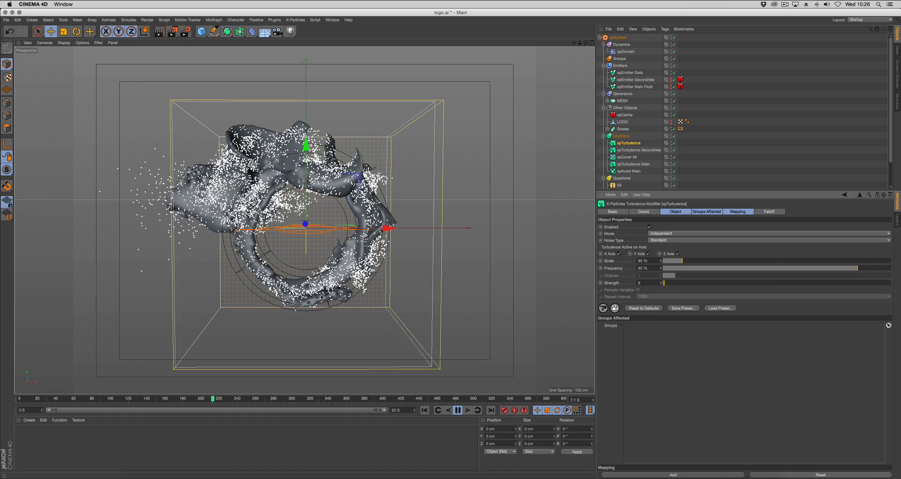
left_click(459, 410)
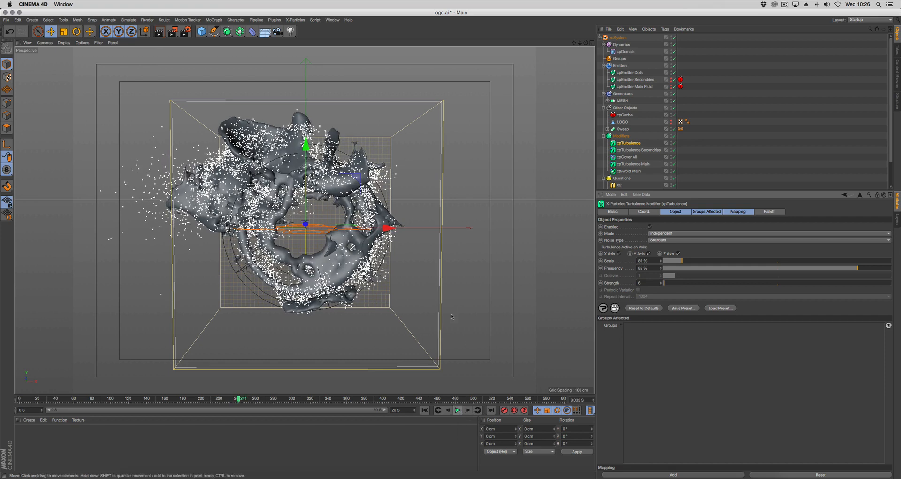
left_click_drag(445, 319, 448, 308, "alt")
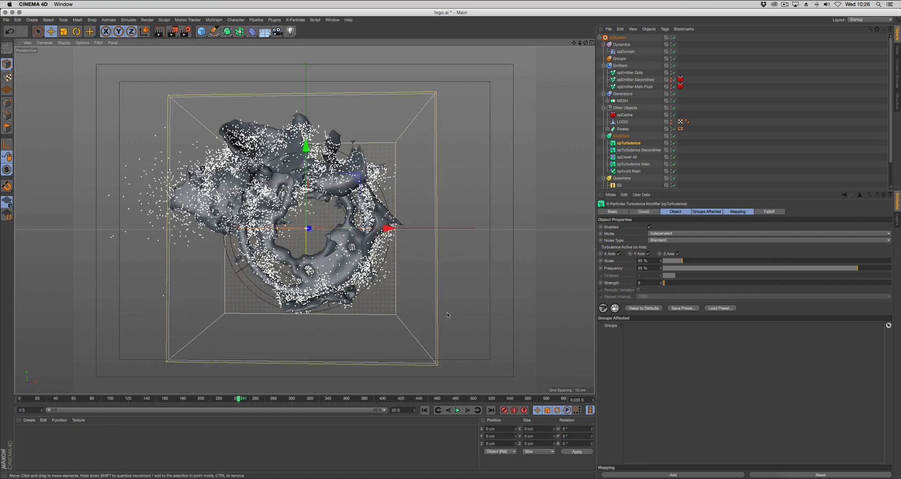
right_click_drag(465, 300, 442, 313, "alt")
middle_click_drag(442, 313, 434, 313, "alt")
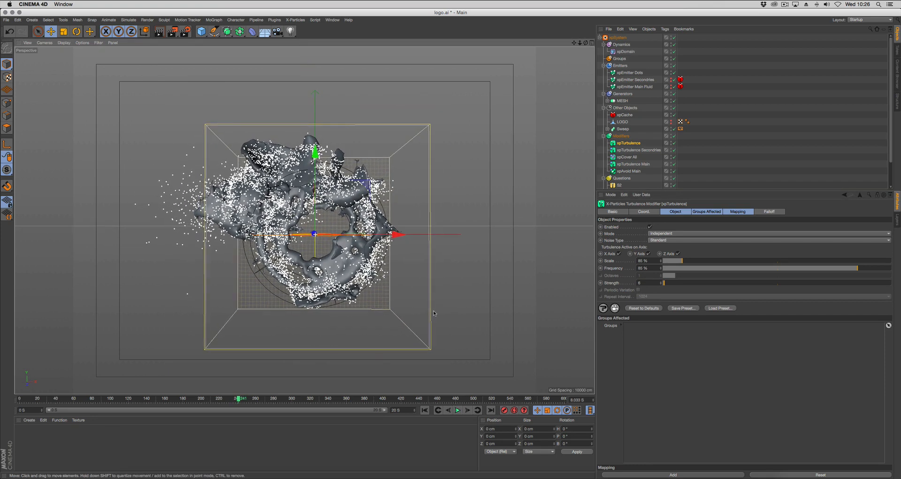
left_click(635, 477)
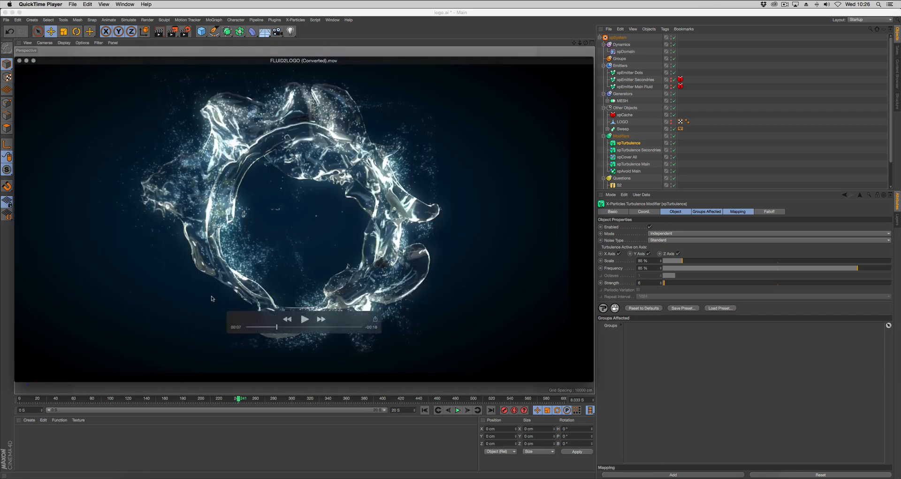
Scrub through the reference movie to examine its look, and switch back to Cinema 4D with the xpSystem hierarchy collapsed
mouse_move(274, 327)
left_mouse_down()
mouse_move(256, 329)
mouse_move(272, 328)
left_mouse_up()
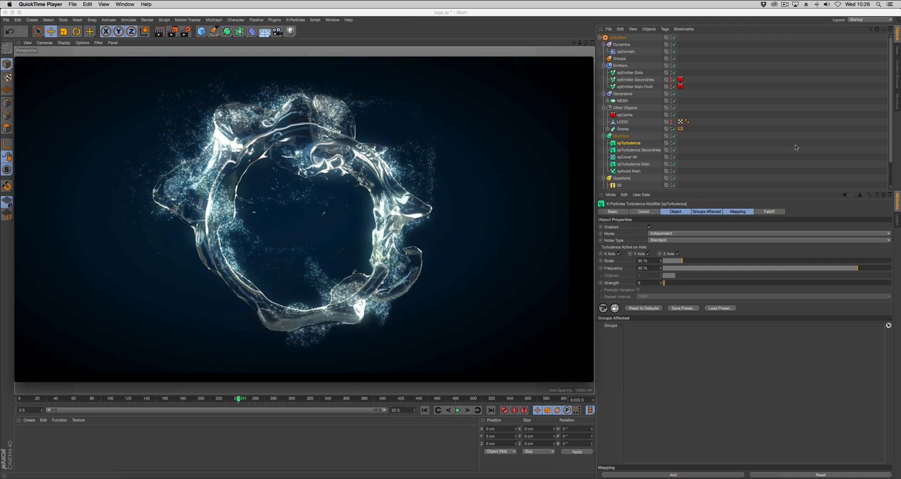
left_click(416, 302)
left_click(599, 37)
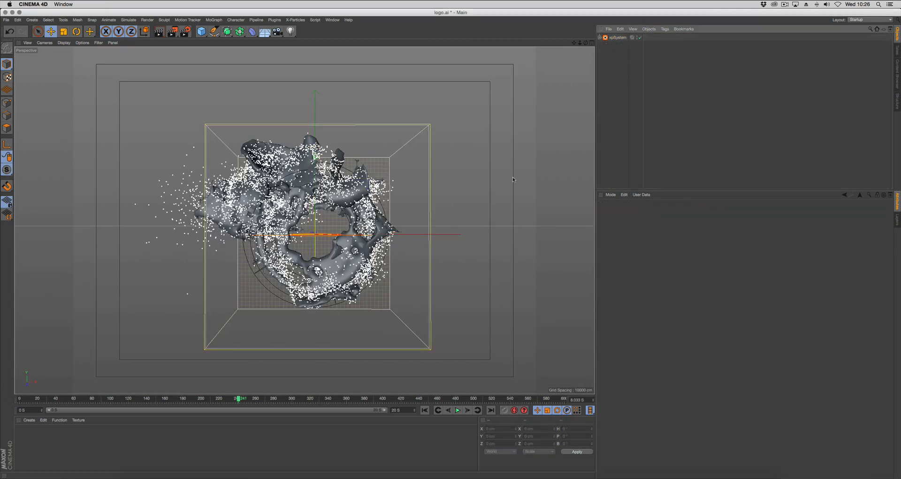
Add an area light, raise it above the fluid and rotate its pitch to -90° so it faces down
left_click_drag(291, 31, 305, 36)
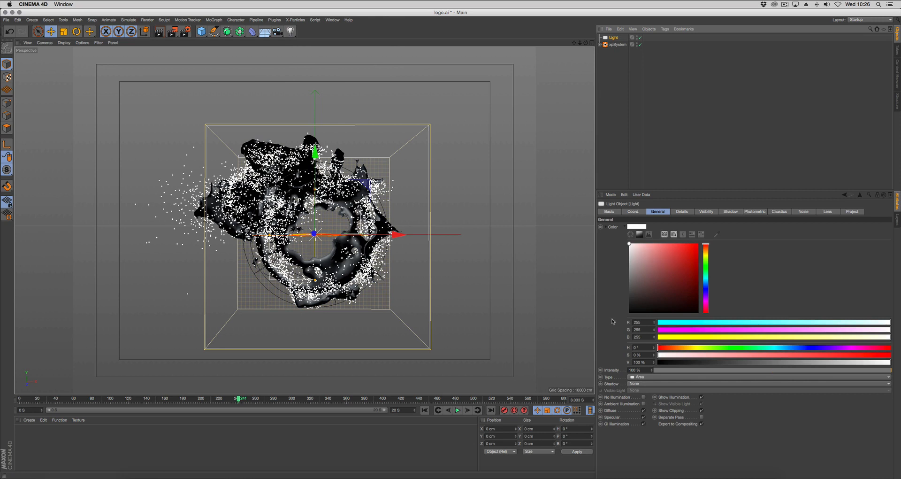
left_click(680, 212)
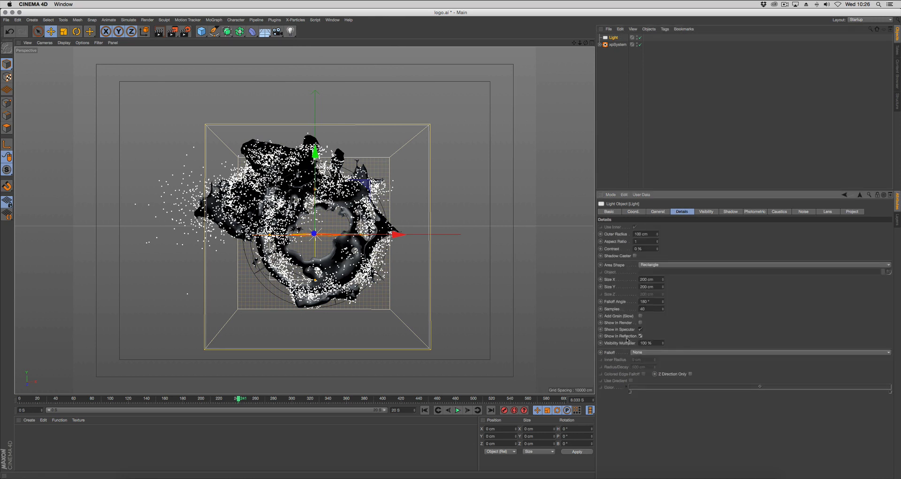
left_click_drag(315, 152, 317, 45)
right_click_drag(420, 214, 394, 216, "alt")
middle_click_drag(395, 217, 402, 265, "alt")
key("r")
left_click_drag(436, 237, 370, 256, "alt")
left_click_drag(279, 155, 402, 179)
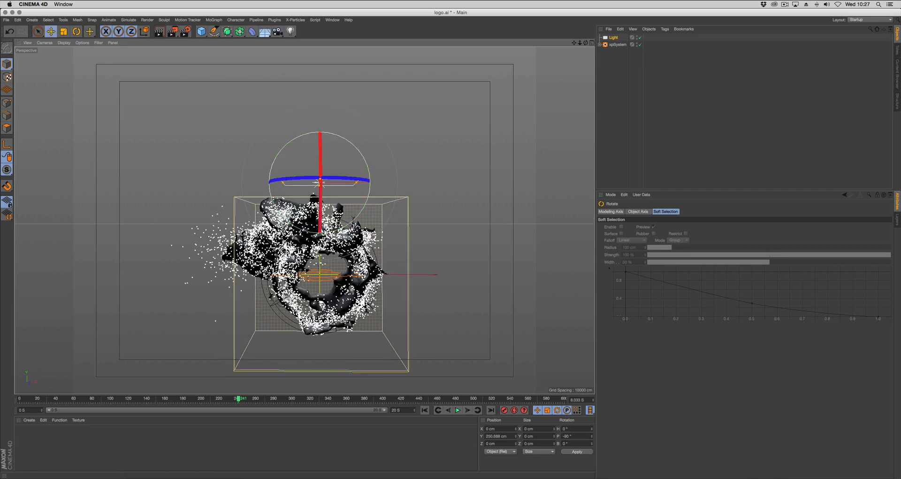
Move the area light higher above the fluid and enlarge its rectangle so it extends well past both sides of the domain
key("e")
left_click_drag(320, 265, 320, 216)
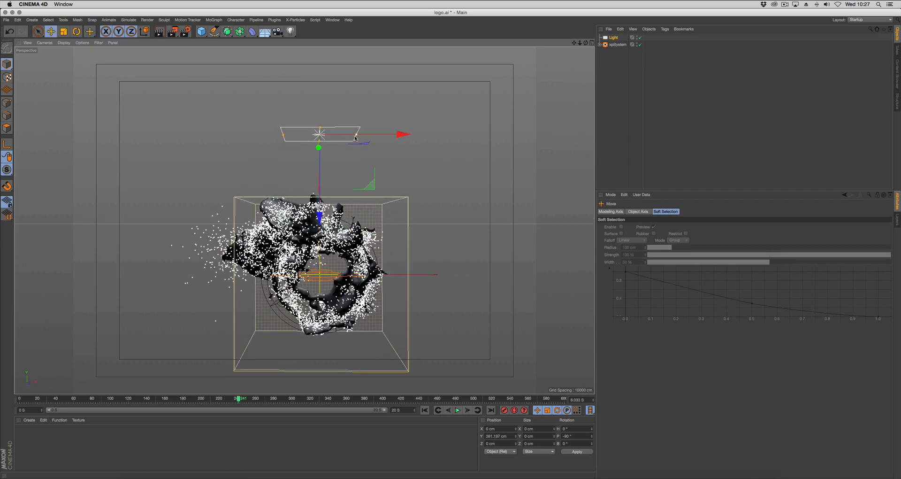
left_click_drag(357, 136, 484, 165)
middle_click_drag(438, 229, 437, 189, "alt")
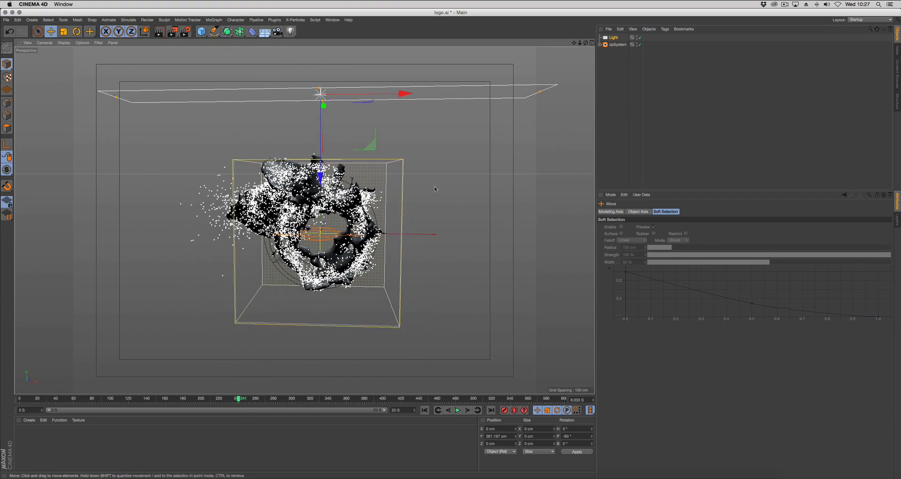
Create a new material and disable its Reflectance channel
left_click(27, 438)
left_click(27, 421)
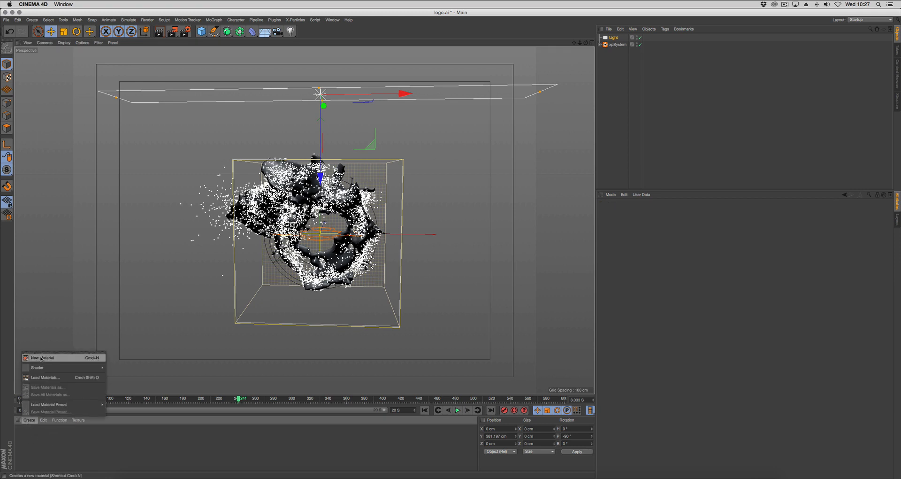
left_click(41, 358)
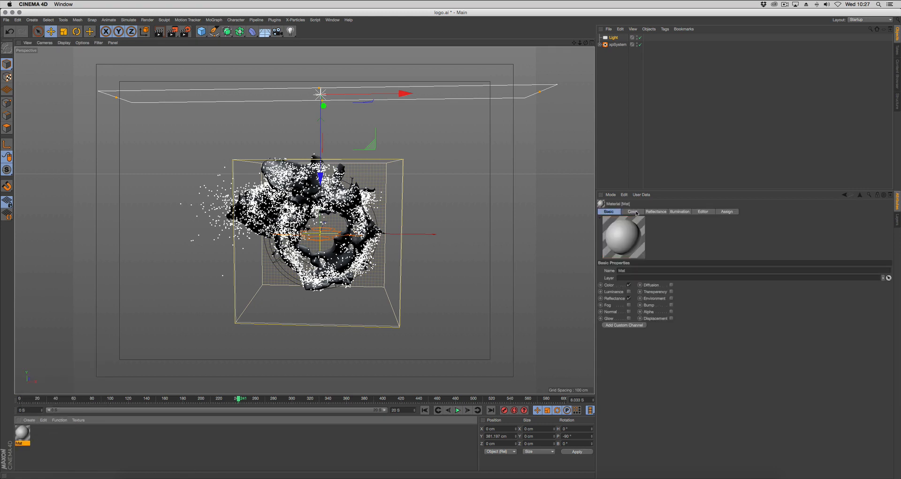
left_click(628, 298)
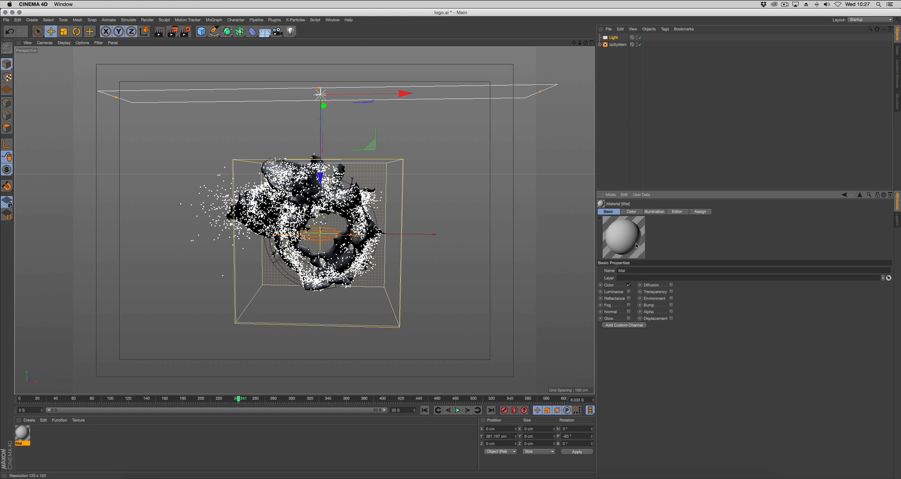
Load a Gradient shader into the material's Color texture and set its type to 2D - Circular
left_click(632, 211)
left_click(633, 286)
left_click(665, 357)
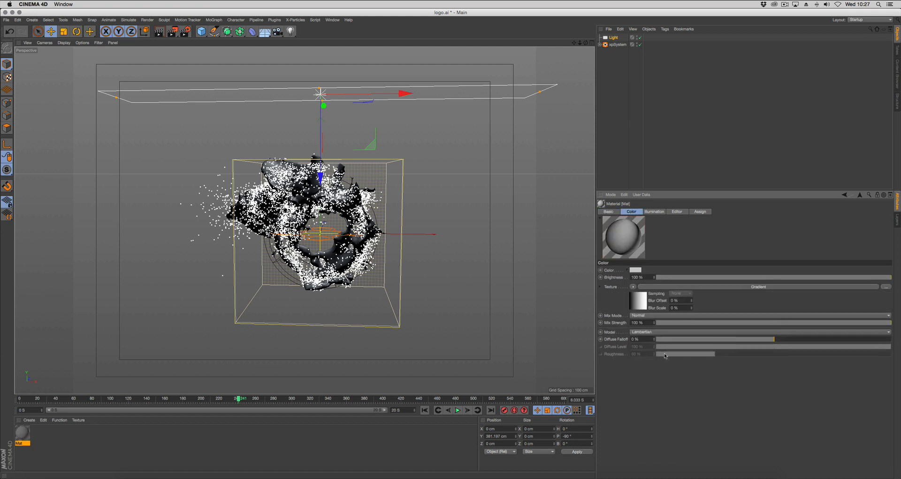
left_click(663, 286)
left_click(660, 281)
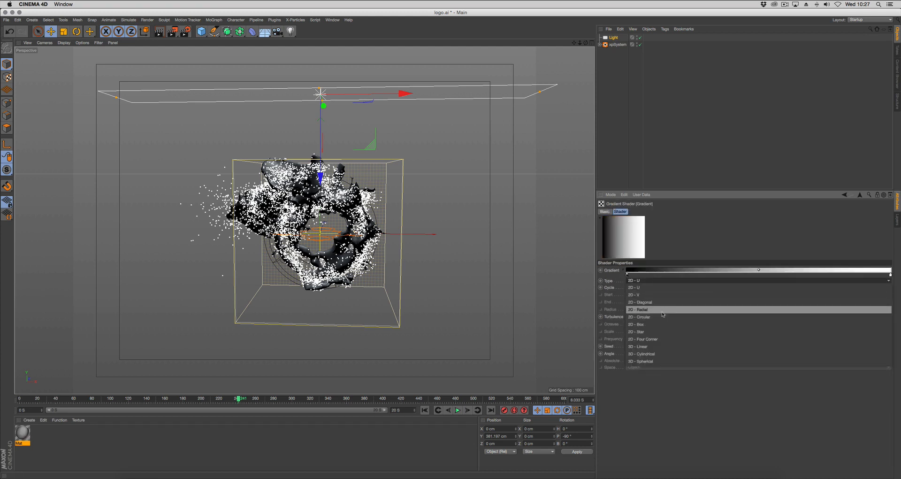
left_click(663, 316)
Invert the gradient's knots and recolour the white centre knot to dark blue, RGB 2, 22, 45
right_click(671, 274)
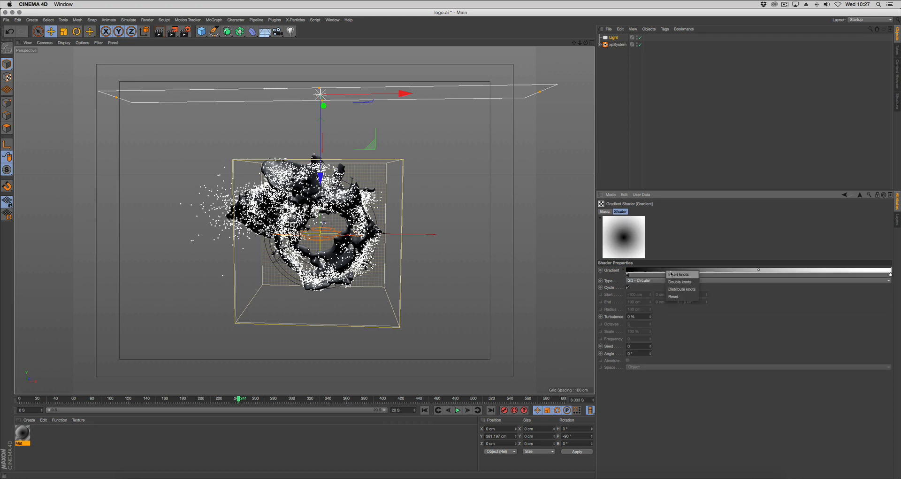
left_click(671, 273)
double_click(627, 275)
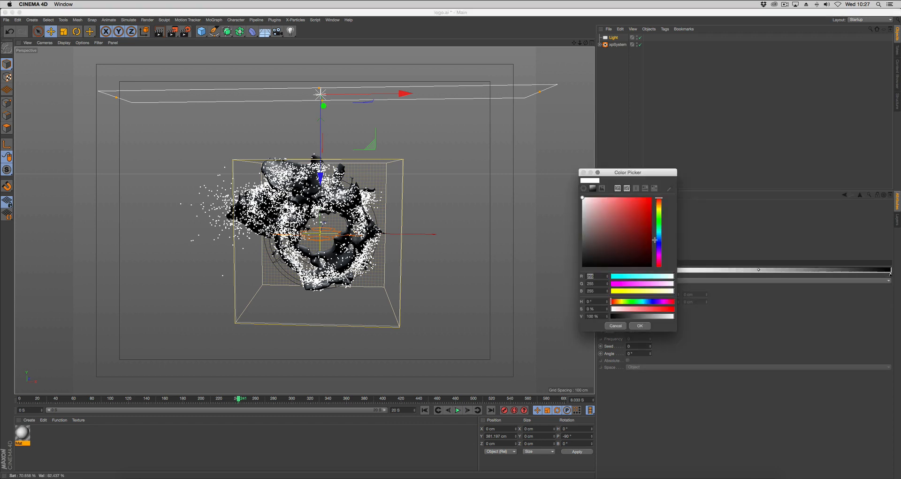
left_click(659, 244)
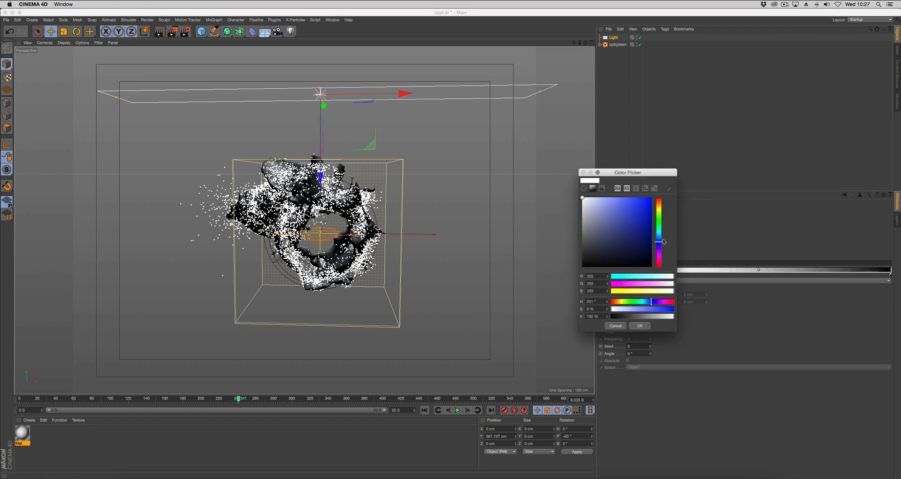
left_click_drag(659, 244, 659, 238)
left_click(649, 255)
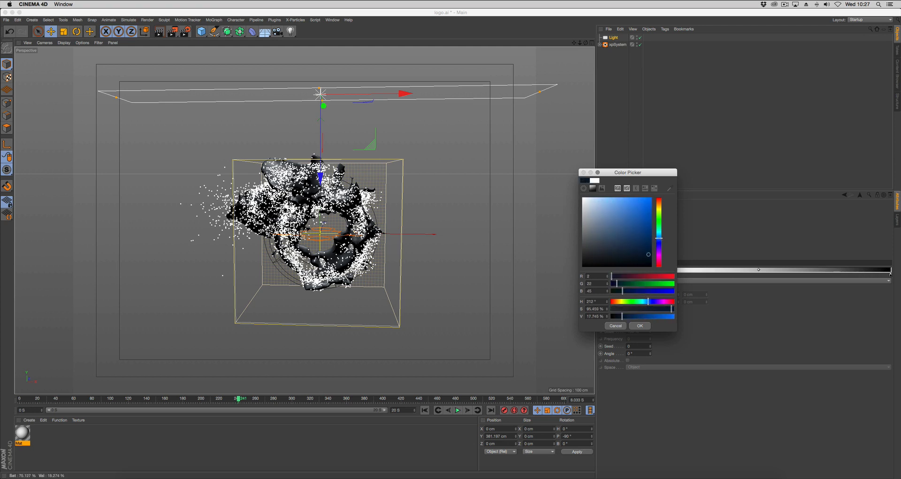
left_click(639, 325)
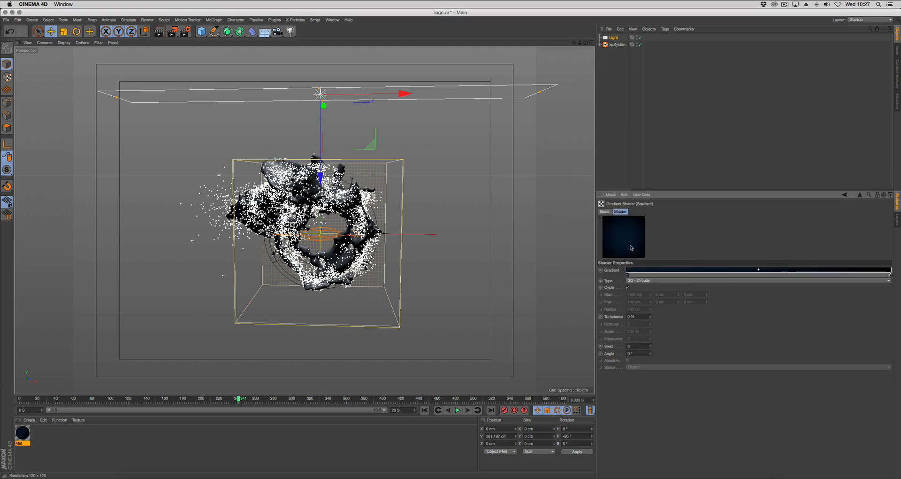
Add a Background object and apply the dark blue gradient material to it
left_click(265, 31)
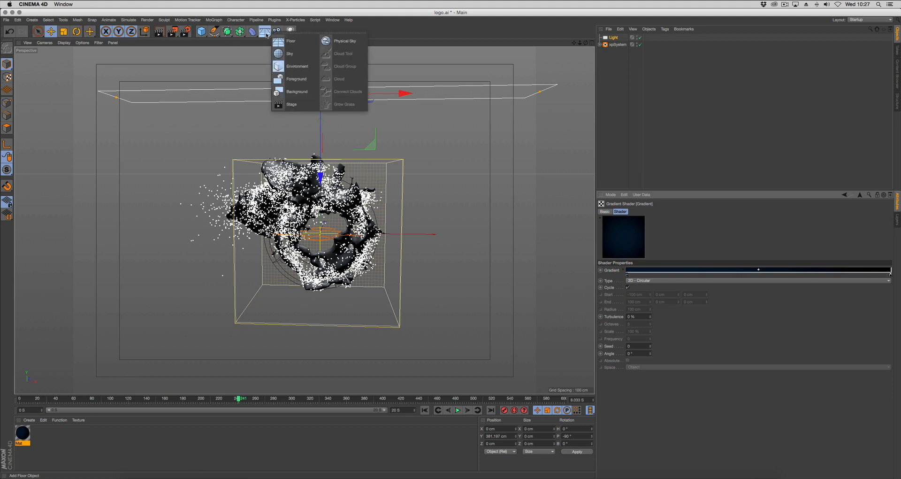
left_click(290, 93)
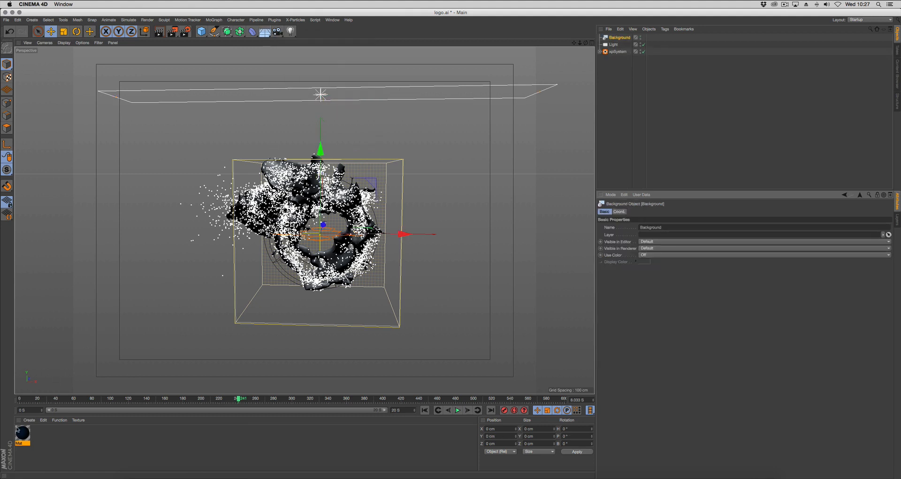
left_click_drag(618, 40, 619, 39)
left_click(618, 82)
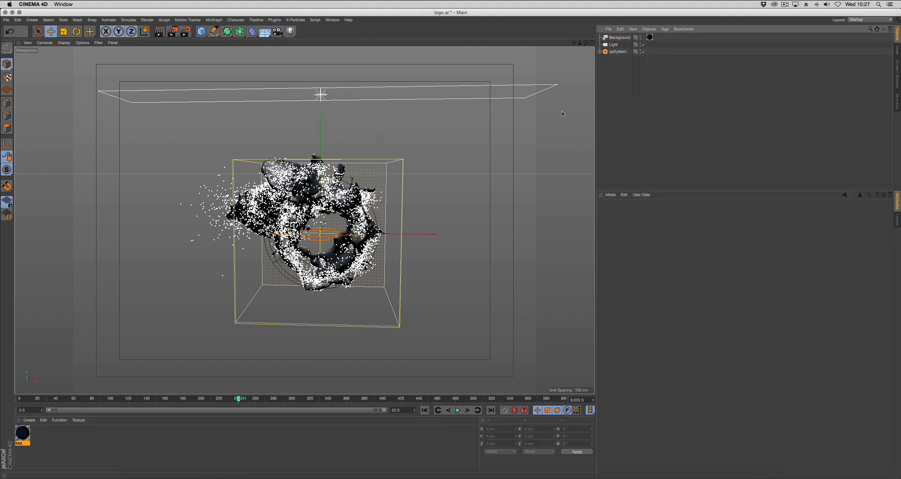
Frame the fluid more closely and render the view to check it against the gradient background
mouse_move(413, 217)
left_mouse_down("alt")
mouse_move(441, 204)
mouse_move(407, 200)
mouse_move(408, 211)
left_mouse_up("alt")
right_click_drag(408, 212, 448, 197, "alt")
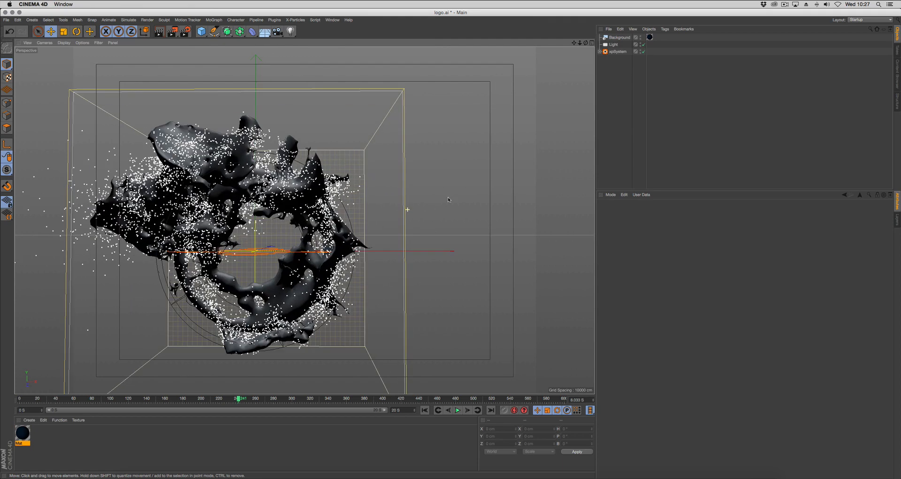
middle_click_drag(447, 197, 486, 180, "alt")
right_click_drag(486, 180, 474, 185, "alt")
middle_click_drag(474, 185, 468, 195, "alt")
left_click_drag(468, 194, 462, 201, "alt")
key("super+r")
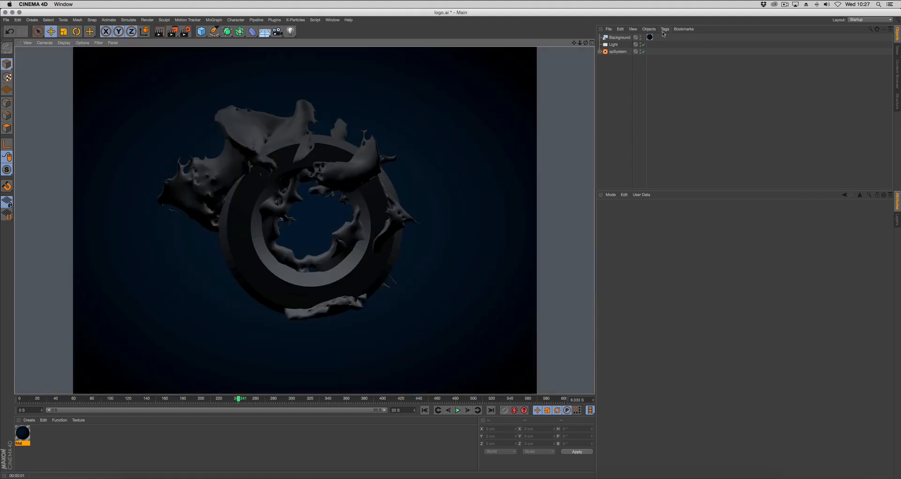
Hide the Sweep object from rendering and render the view again to check the fluid mesh alone
left_click(600, 52)
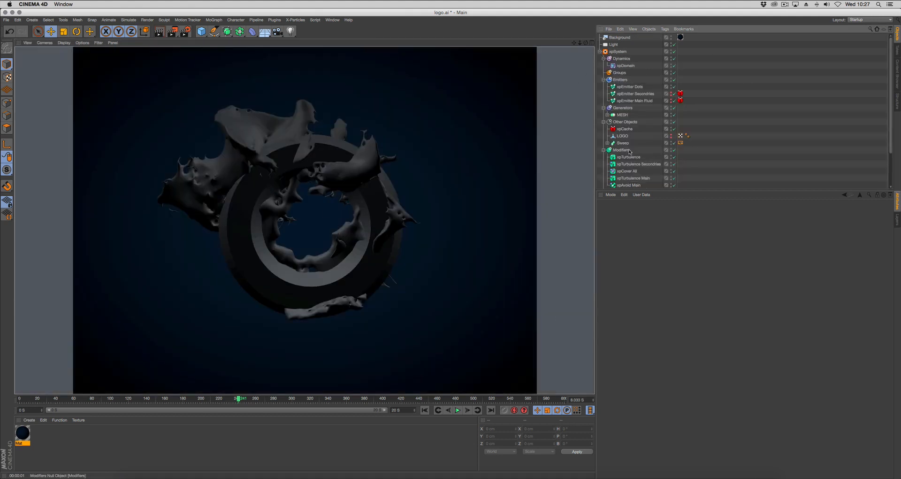
left_click(671, 143)
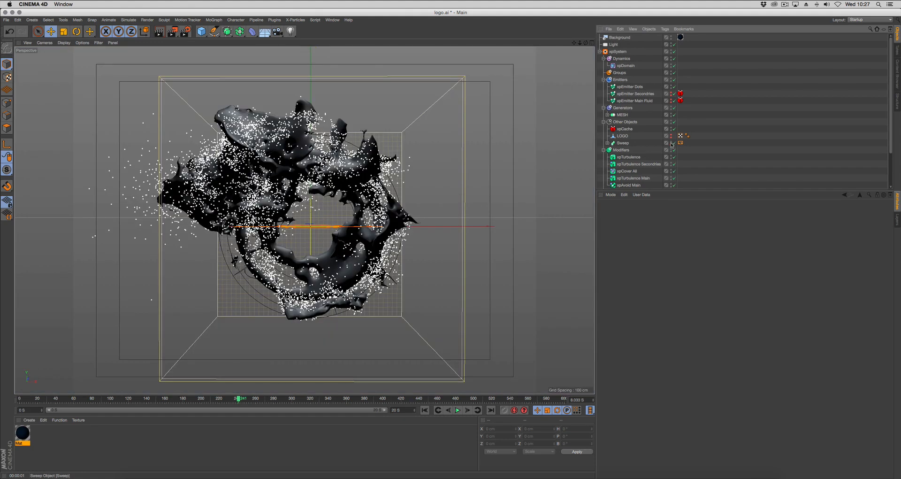
left_click(160, 31)
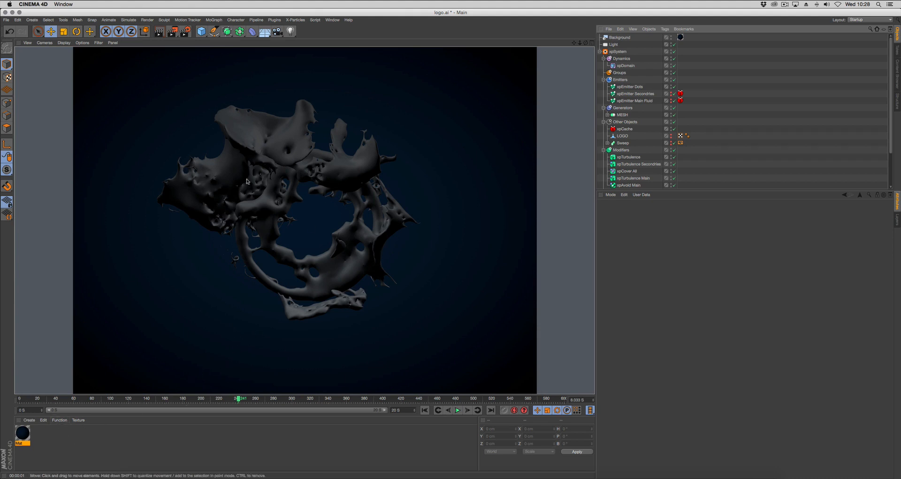
left_click(52, 441)
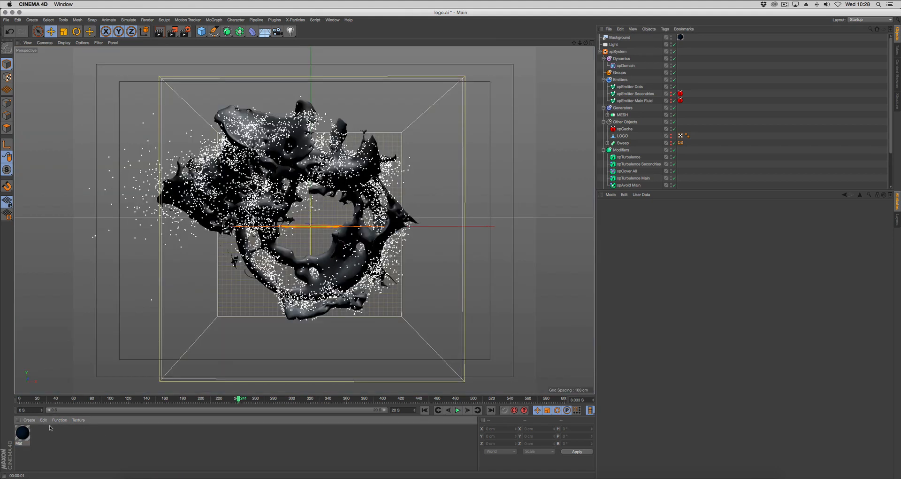
Add a Sky with a Compositing tag that has Cast Shadows, Receive Shadows and Seen by Camera turned off
left_click(266, 32)
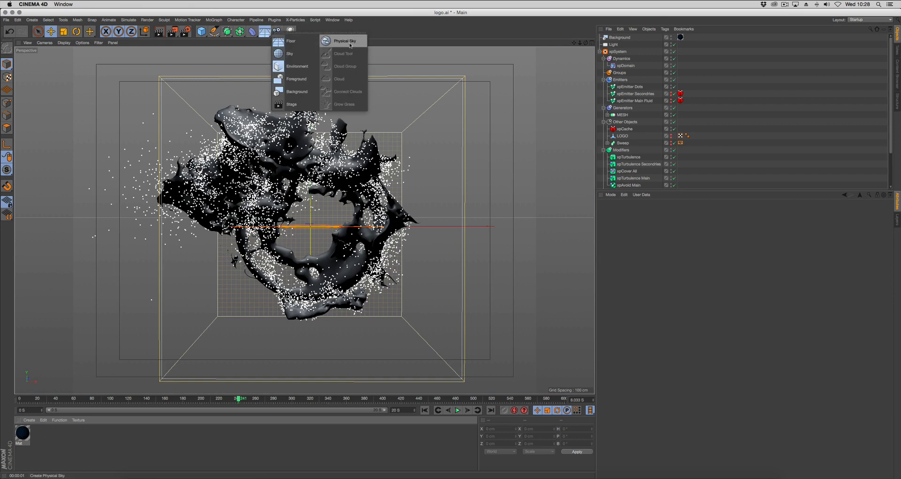
left_click(298, 62)
right_click(613, 39)
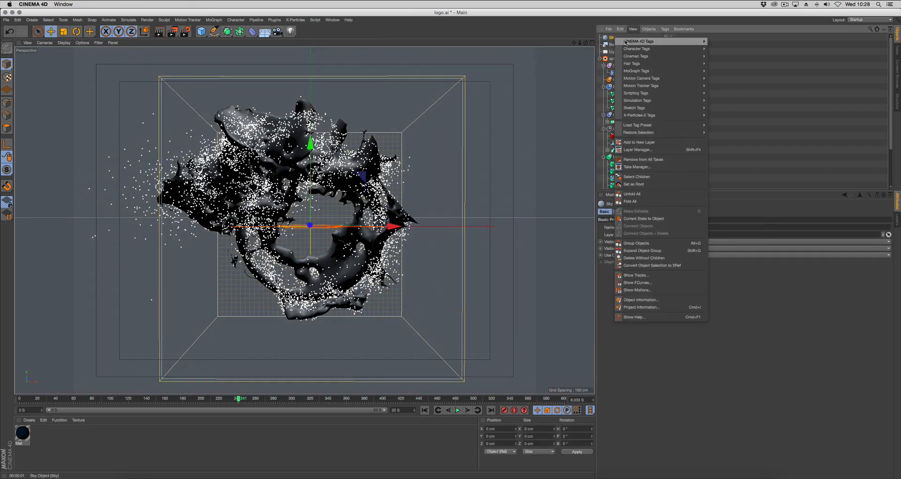
mouse_move(657, 42)
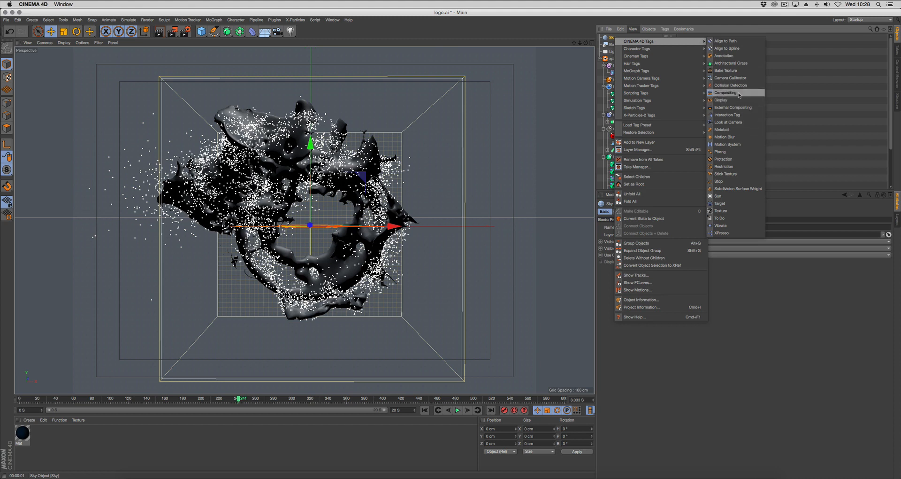
left_click(728, 93)
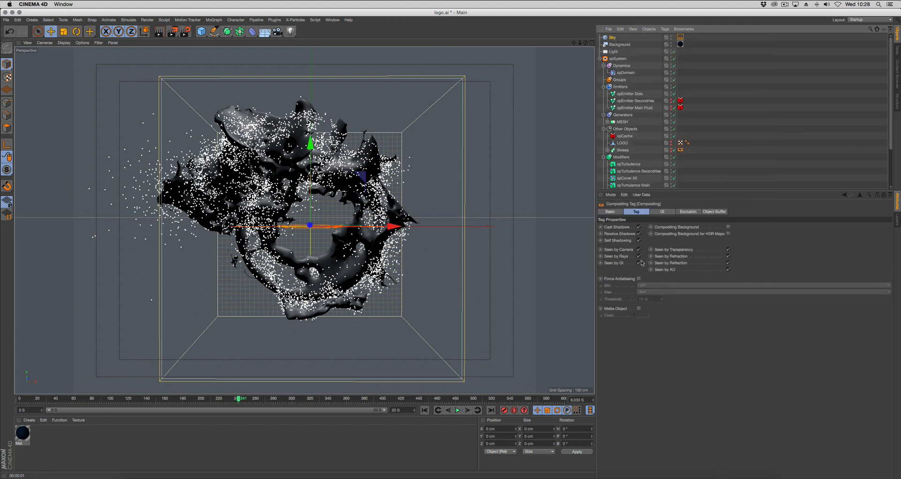
left_click(639, 228)
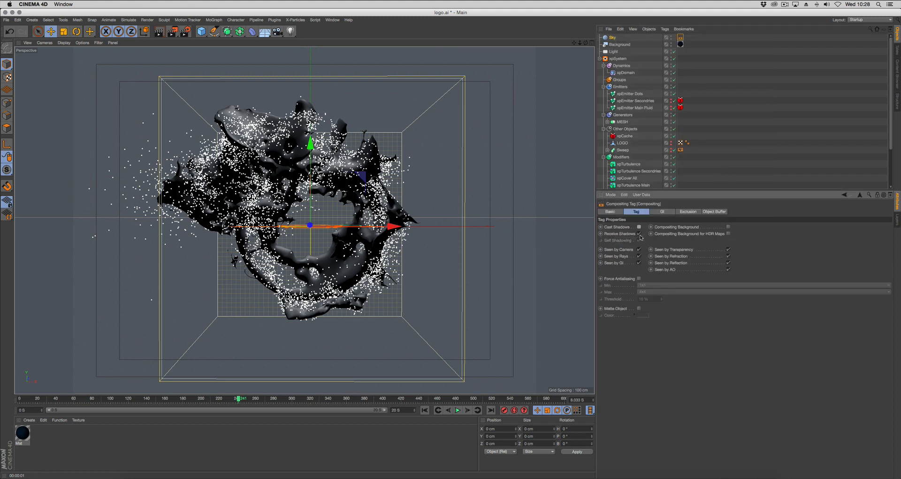
left_click(640, 249)
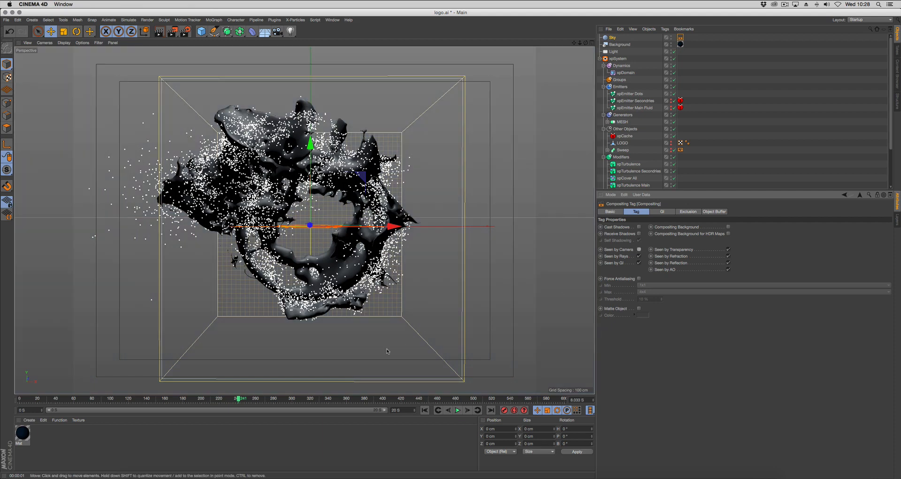
Create a second material and load the Multi-Area-Light image from the HDRI folder as its Color texture
double_click(178, 449)
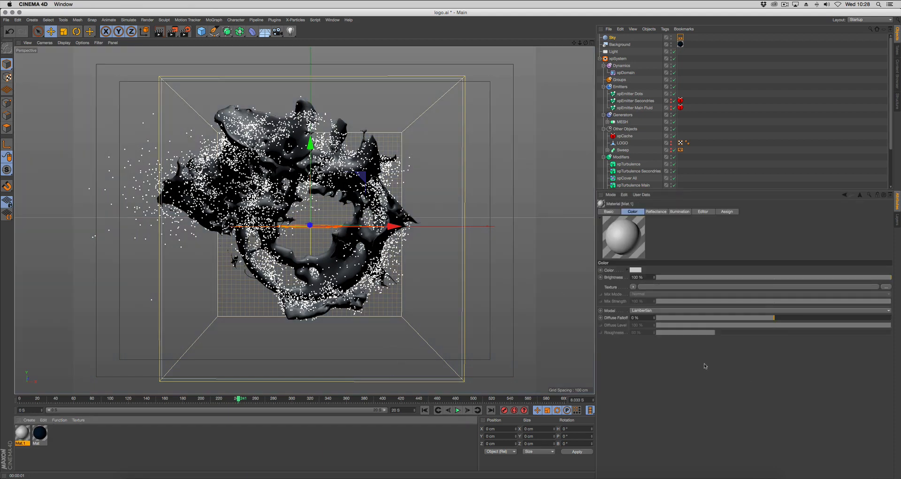
left_click(887, 287)
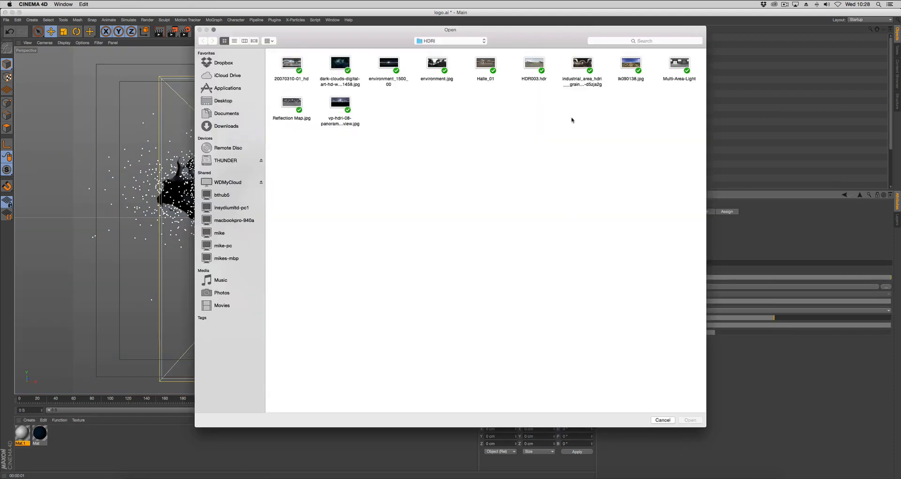
left_click(676, 71)
left_click(690, 420)
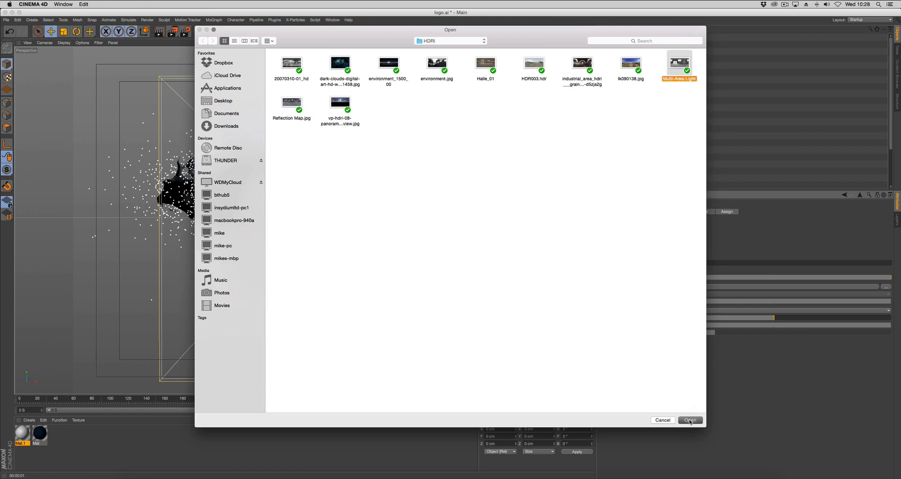
Turn off Reflectance on the Multi-Area-Light material and apply the material to the Sky object
left_click(472, 157)
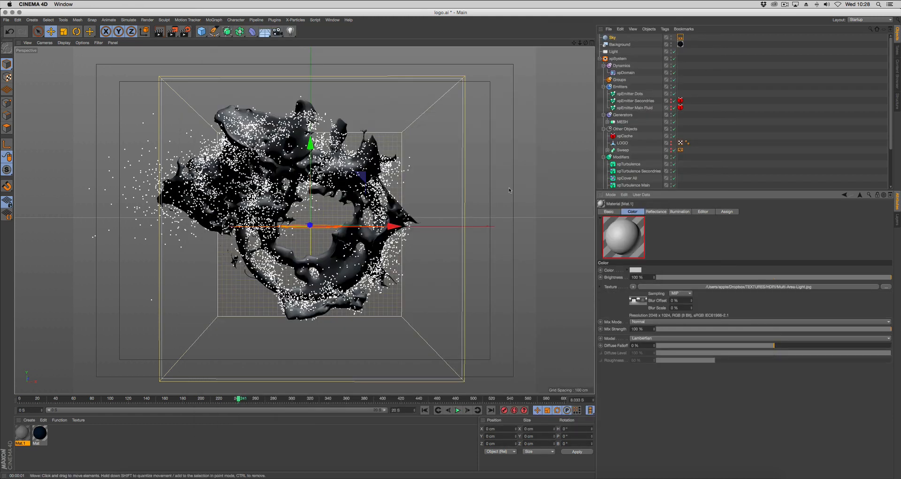
left_click(613, 212)
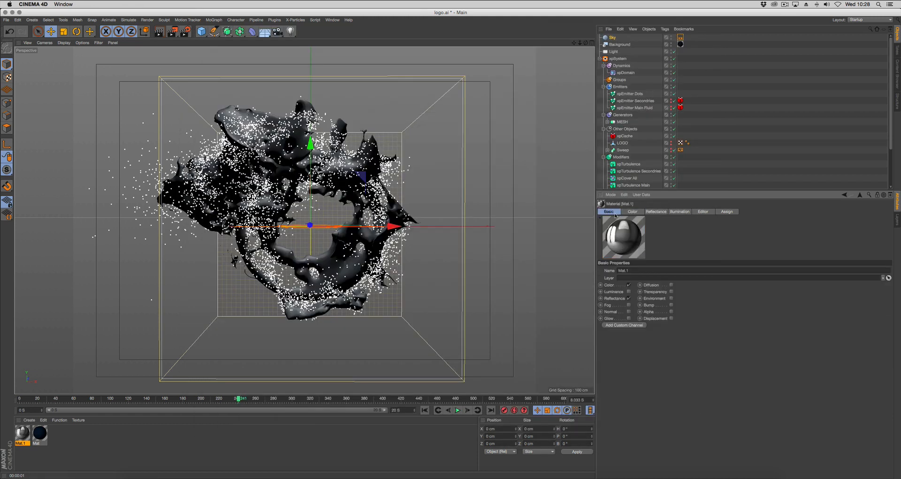
left_click(629, 298)
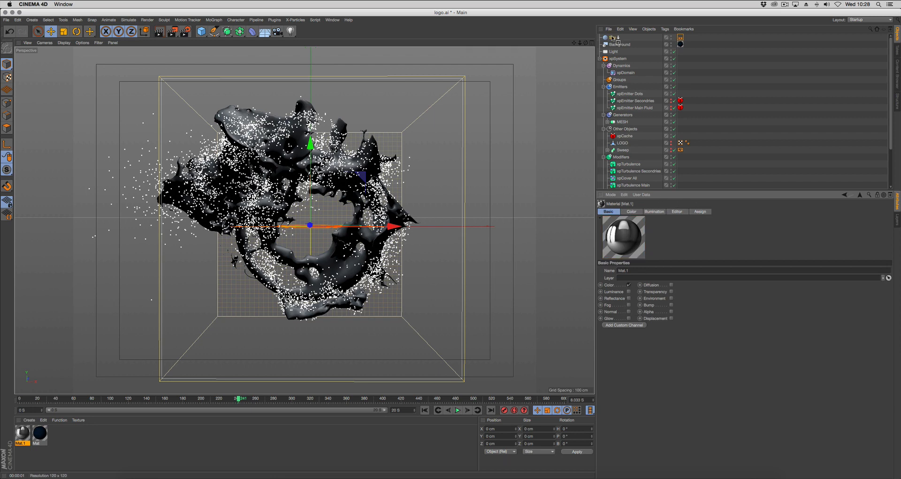
left_click_drag(614, 40, 613, 37)
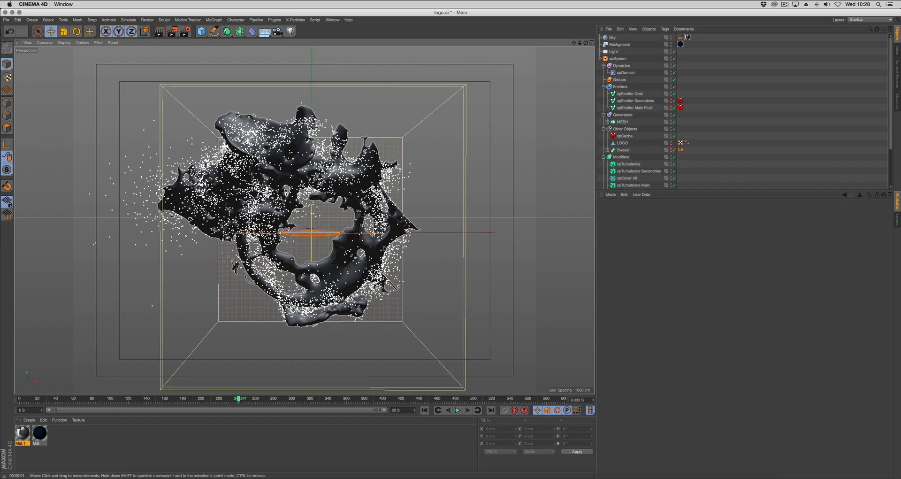
Create a third material and set its Color to a very dark blue with hue 231° and value about 18%
double_click(52, 430)
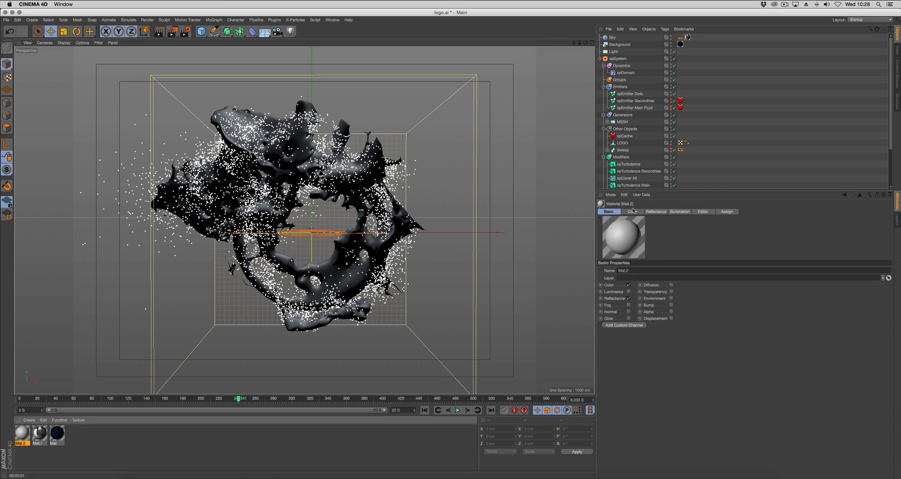
left_click(633, 211)
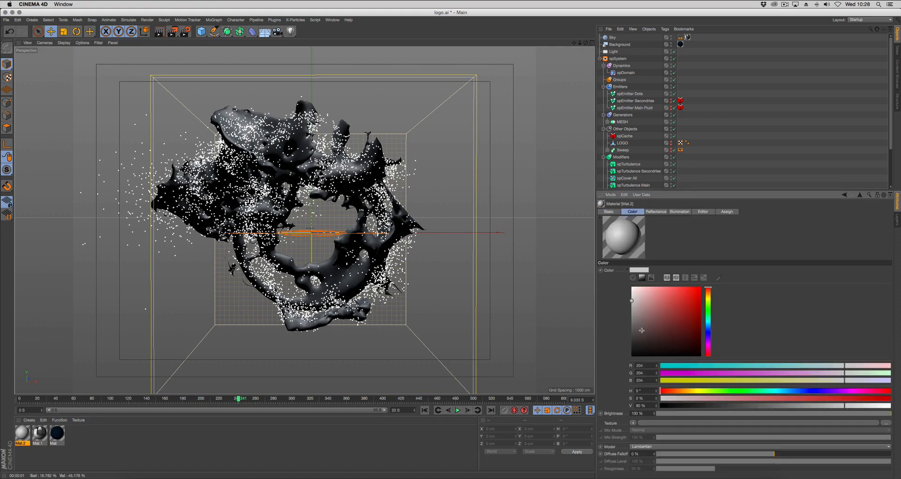
left_click_drag(641, 330, 632, 341)
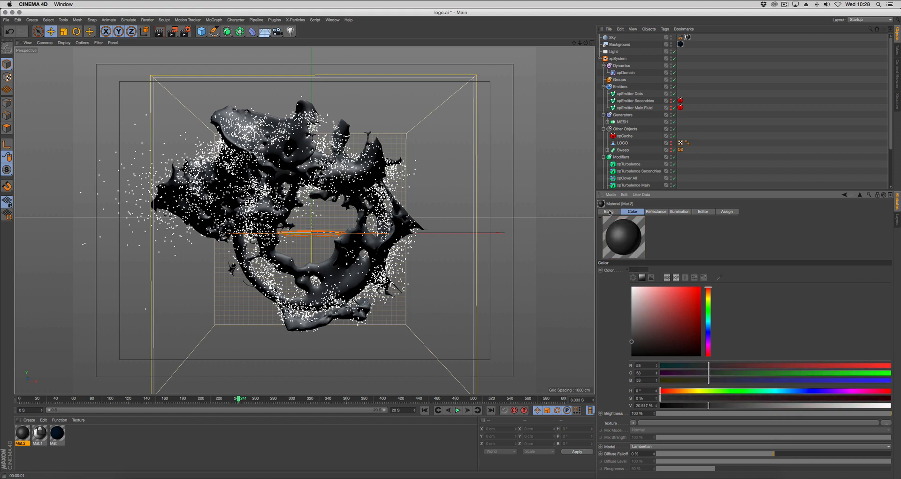
left_click(609, 212)
left_click(635, 212)
left_click(707, 332)
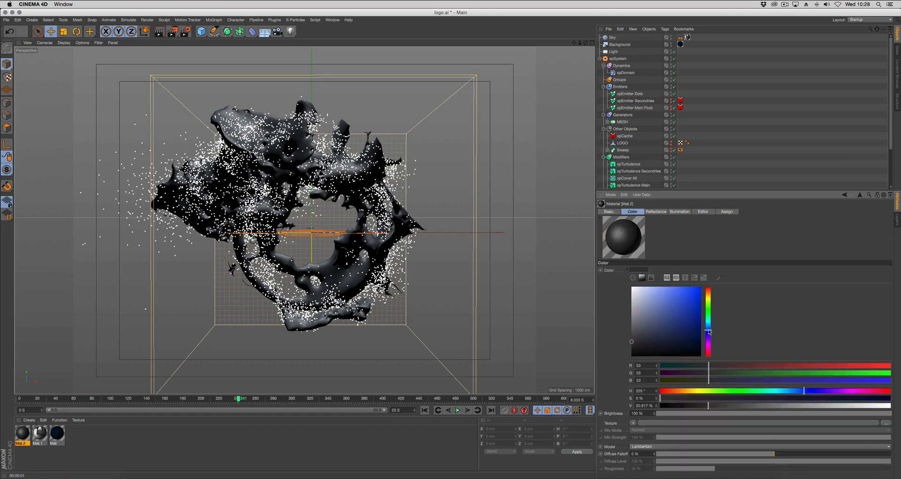
left_click(651, 343)
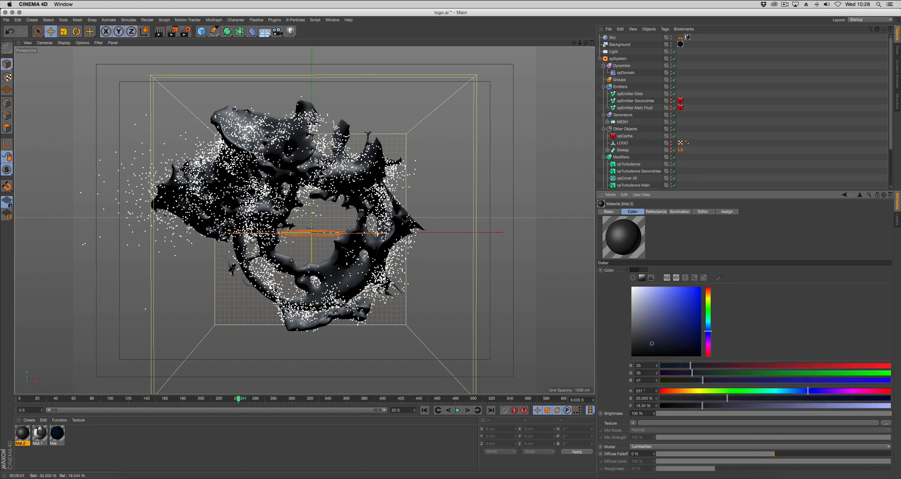
Enable Transparency on the new material with a pale blue color (hue 197°, saturation about 14%) and set Refraction to 1.33
left_click(610, 211)
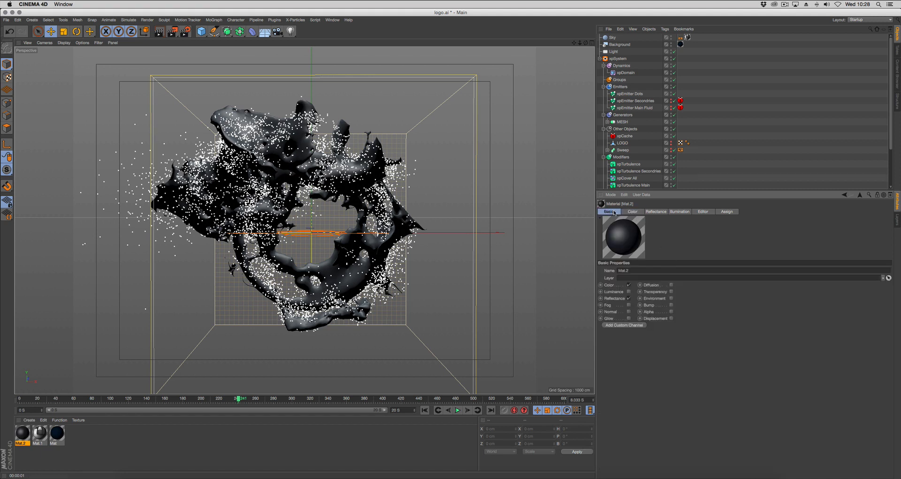
left_click(671, 291)
left_click(662, 211)
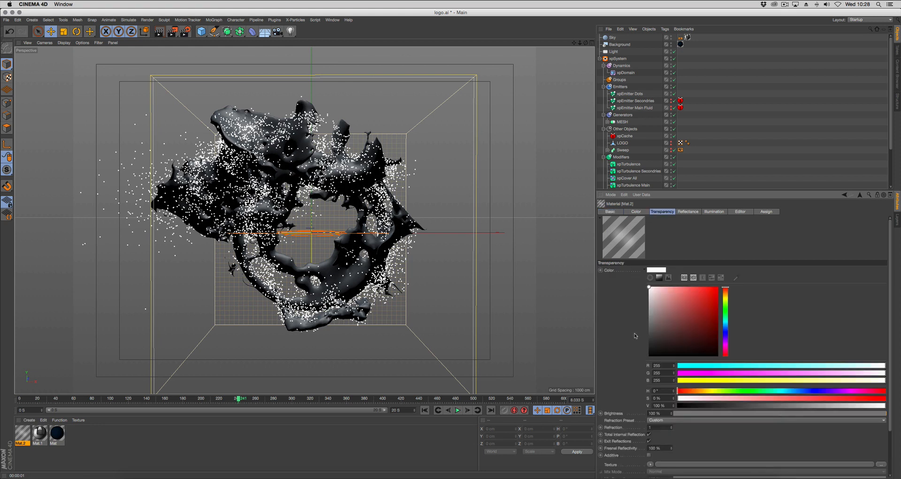
scroll(650, 297, "down", 1)
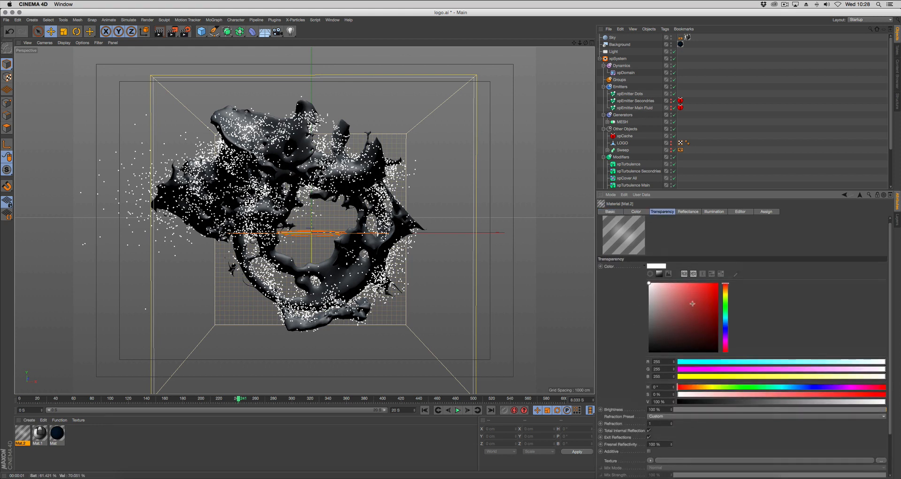
left_click(727, 324)
scroll(620, 323, "up", 1)
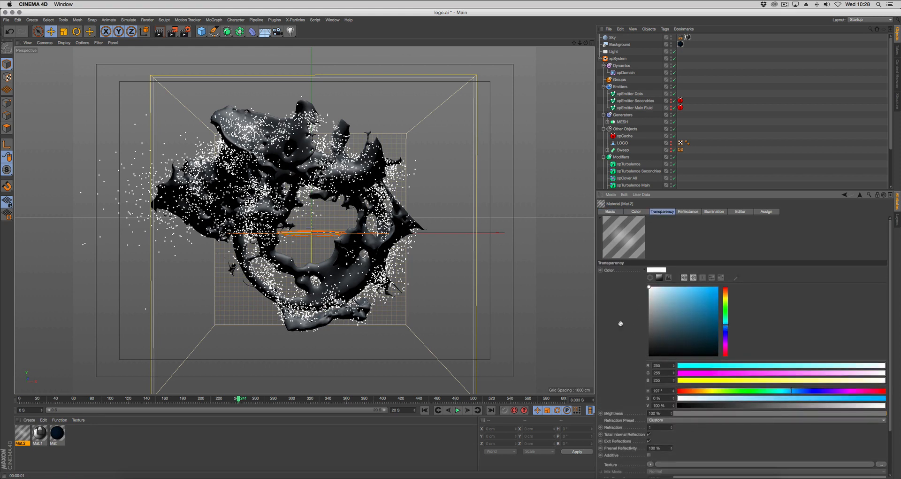
left_click(657, 287)
scroll(652, 376, "down", 4)
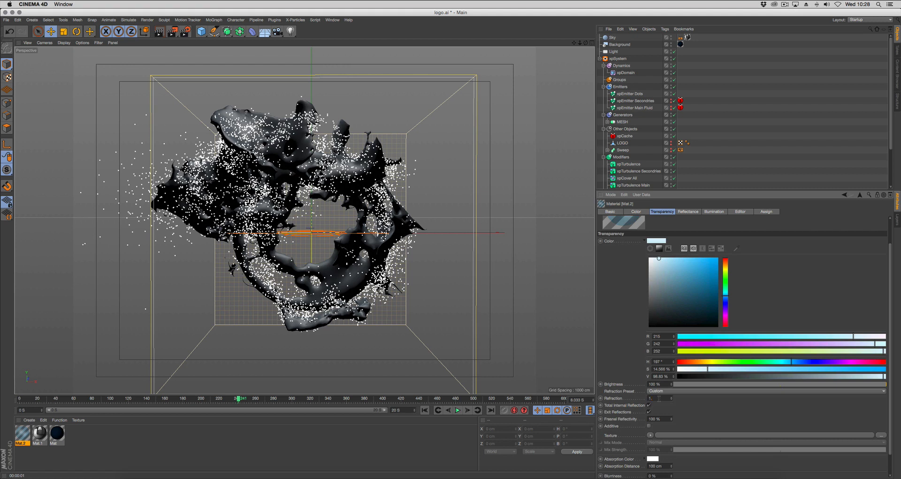
key("Return")
Tint the Absorption Color of the material's Transparency a pale blue
scroll(629, 284, "down", 3)
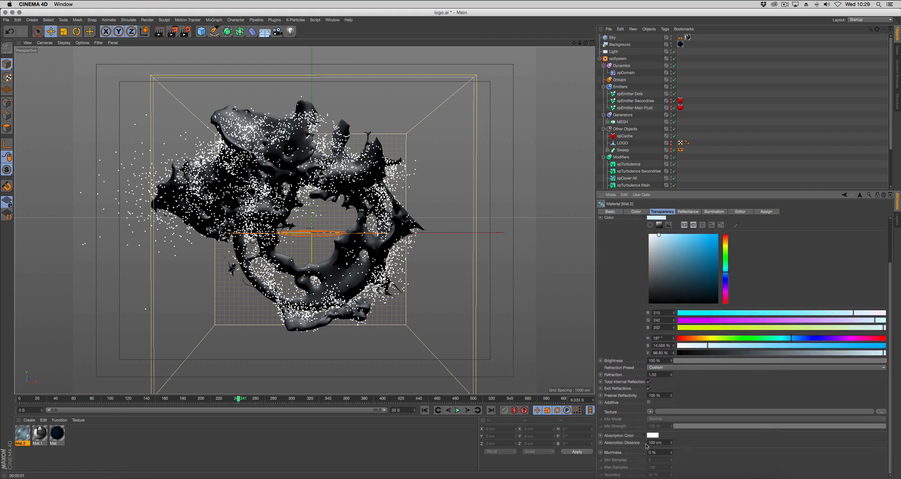
left_click(644, 435)
scroll(757, 387, "down", 7)
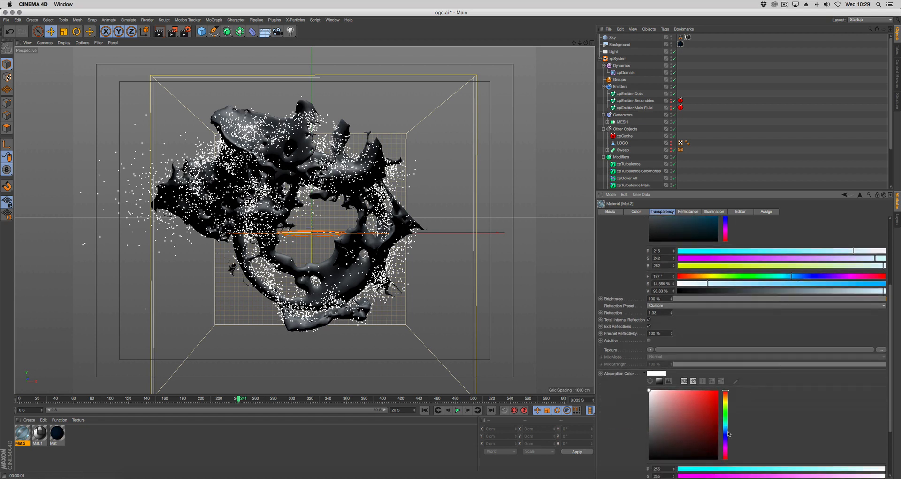
left_click(727, 432)
left_click_drag(649, 391, 657, 391)
left_click_drag(726, 432, 726, 429)
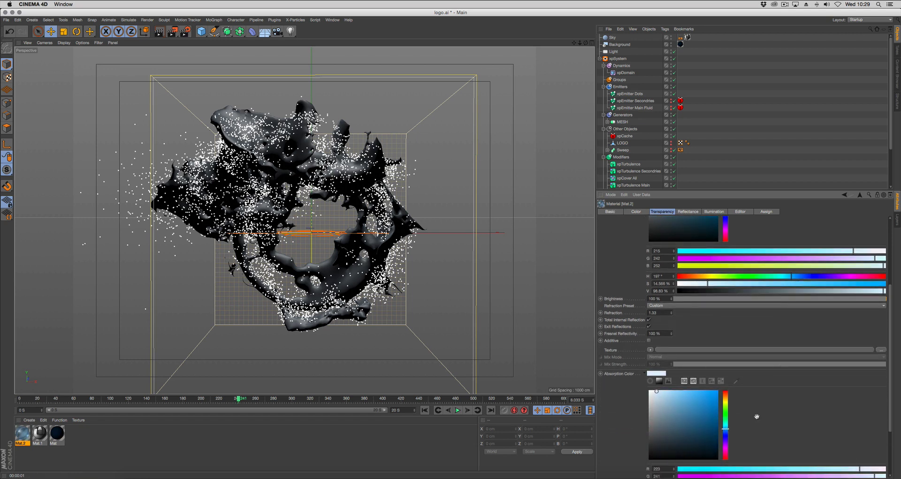
scroll(756, 417, "up", 4)
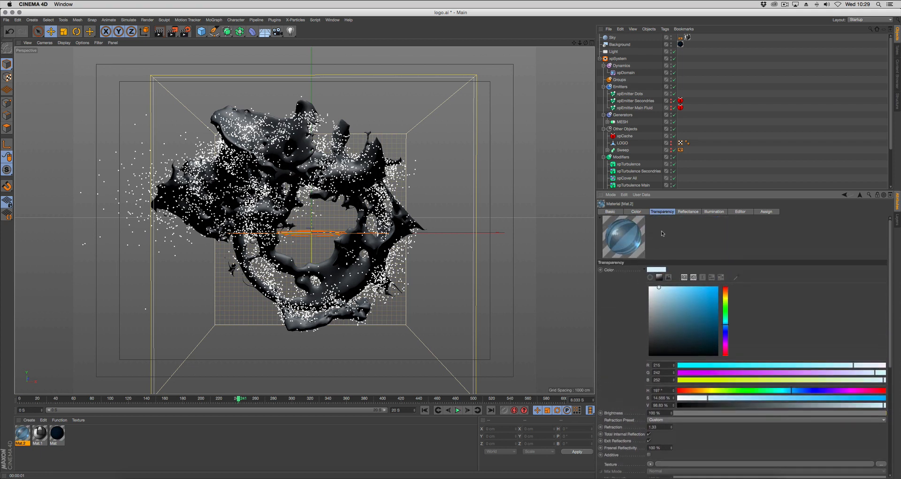
Add a GGX layer to the material's Reflectance with Roughness about 4%
left_click_drag(741, 191, 742, 123)
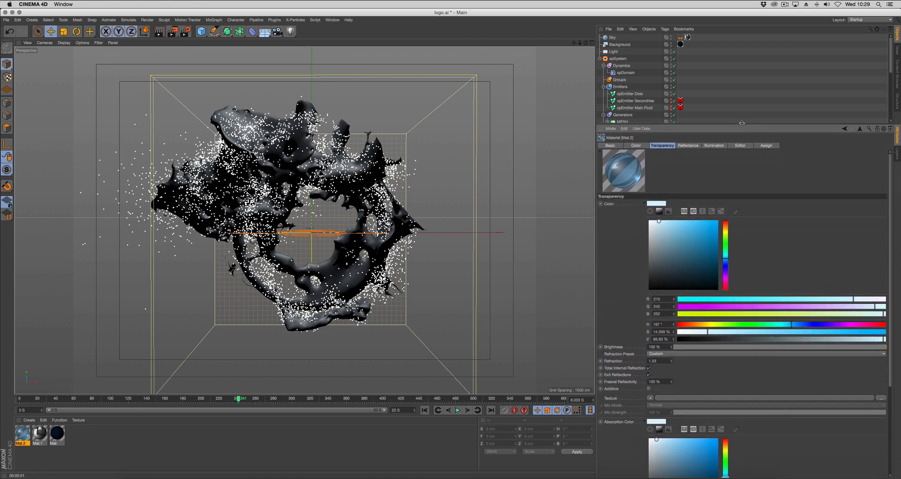
left_click(688, 145)
left_click(608, 219)
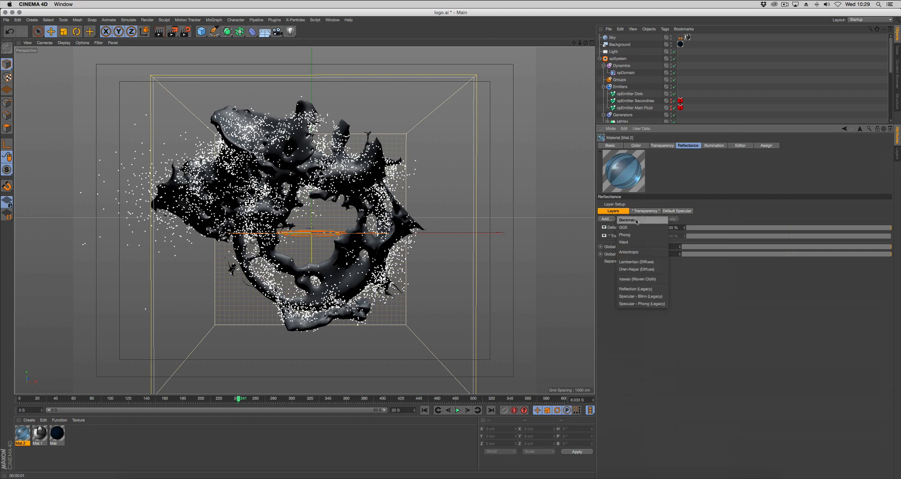
left_click(675, 247)
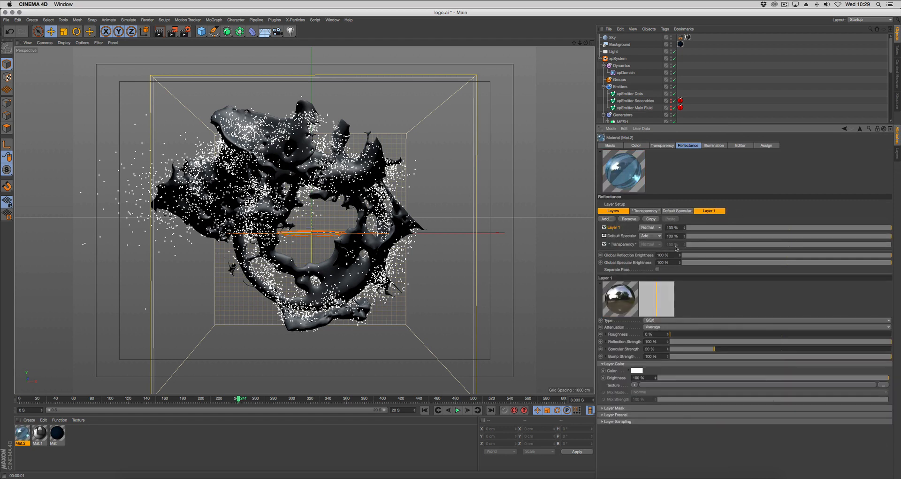
left_click(678, 334)
Apply the transparent blue material Mat.2 to the MESH object and start a test render of the view
left_click_drag(24, 431, 293, 253)
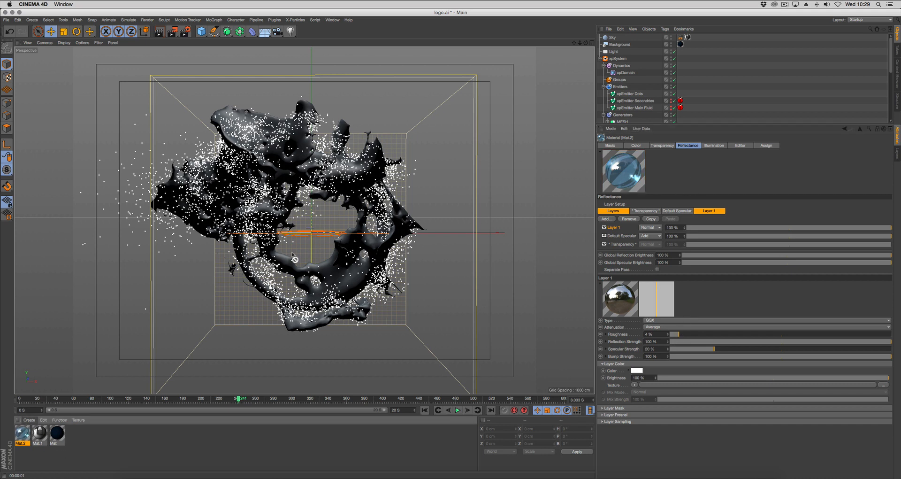
left_click_drag(622, 136, 626, 115)
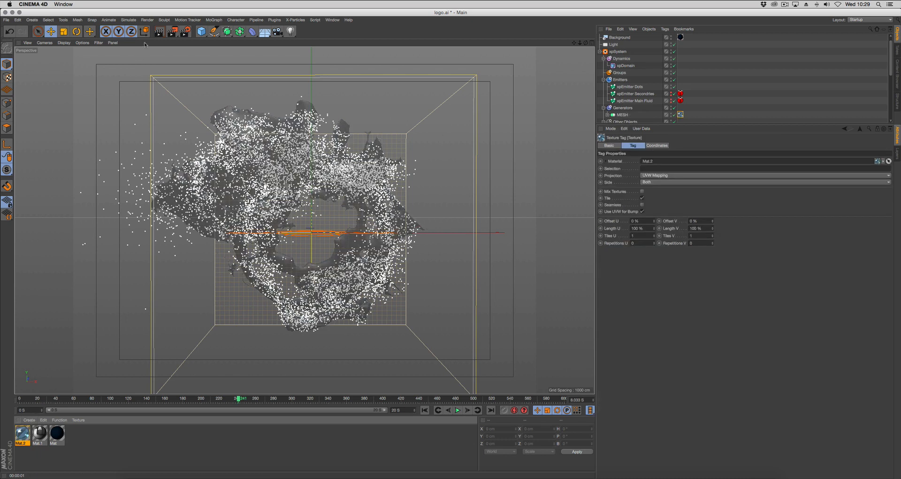
left_click(160, 33)
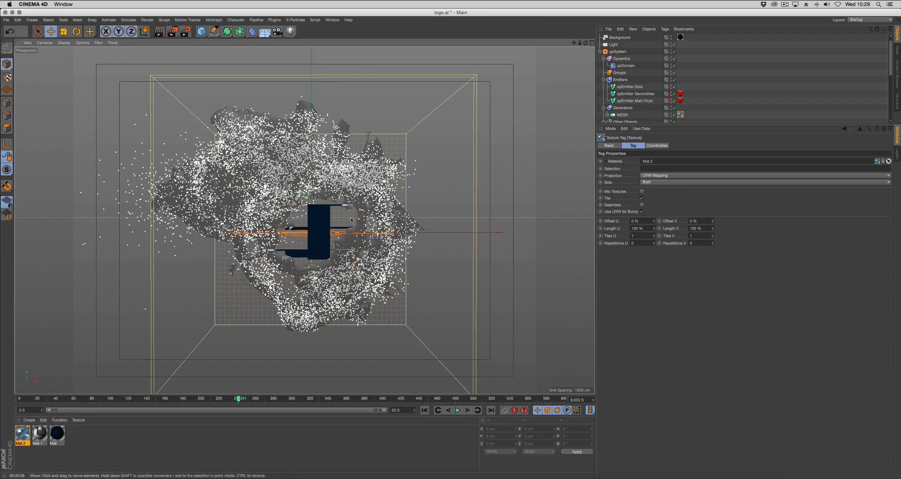
Set Ray Depth to 1 in the Options of the render settings and render the view
left_click(185, 31)
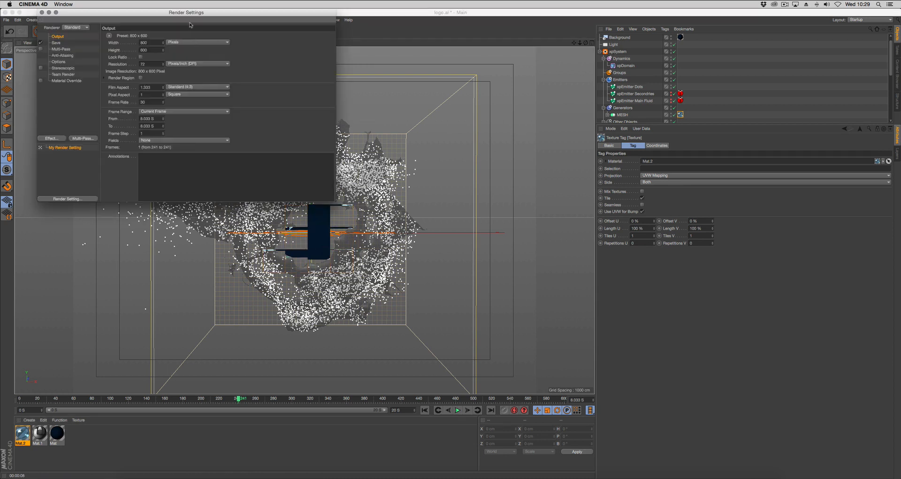
left_click_drag(191, 25, 649, 45)
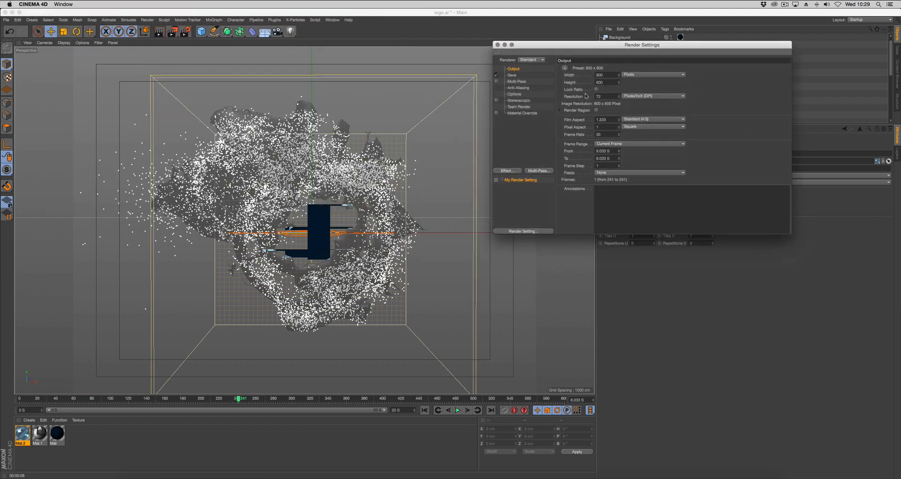
left_click(515, 96)
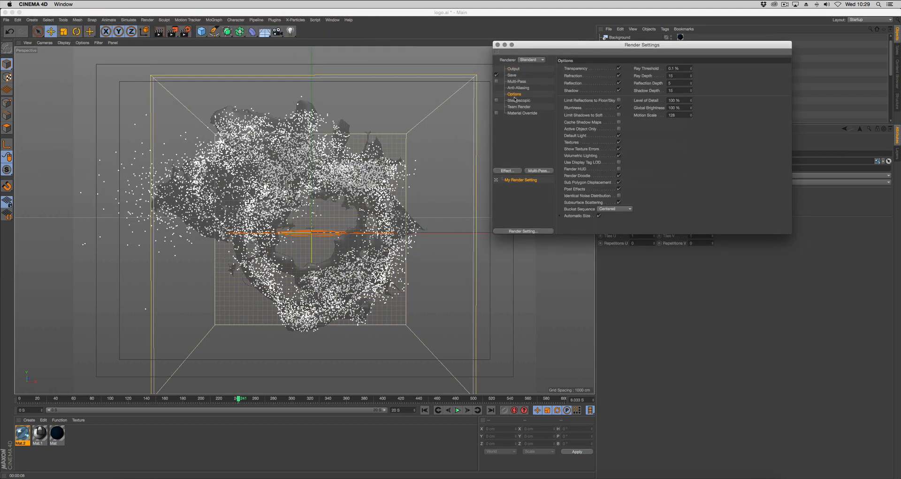
left_click(649, 84)
left_click(160, 32)
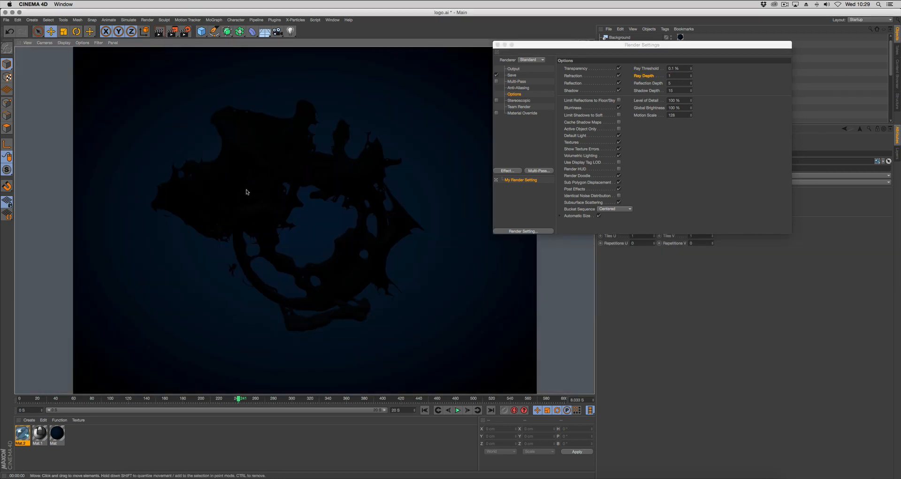
Raise the Ray Depth to 2 and render the view again
left_click(670, 76)
type("2")
key("Return")
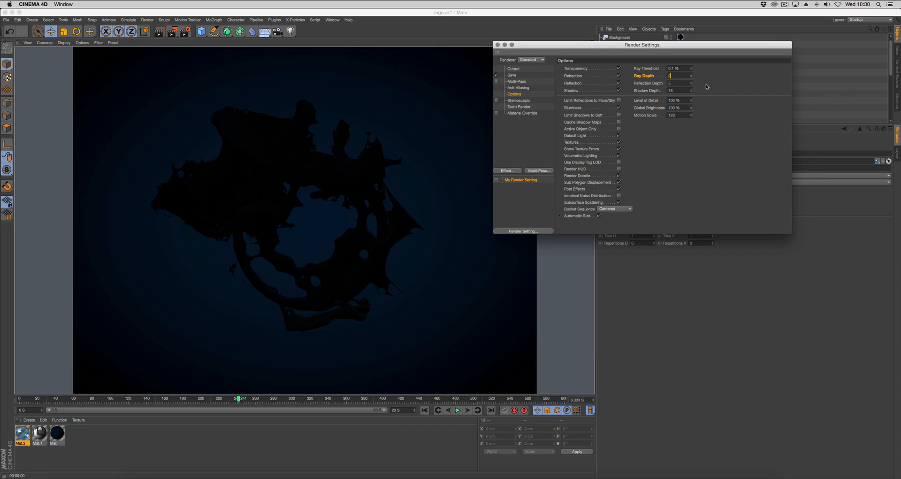
left_click(159, 32)
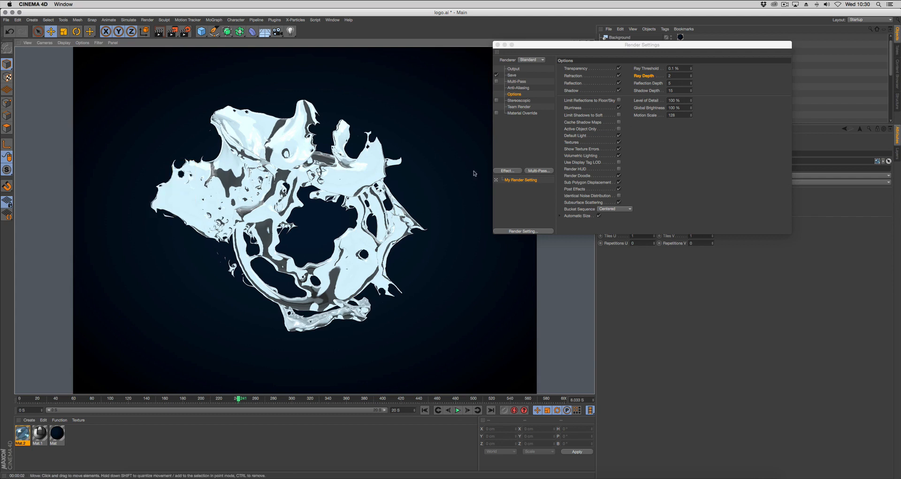
Raise the Ray Depth to 3 and render the view to compare the refraction
left_click(665, 76)
type("2")
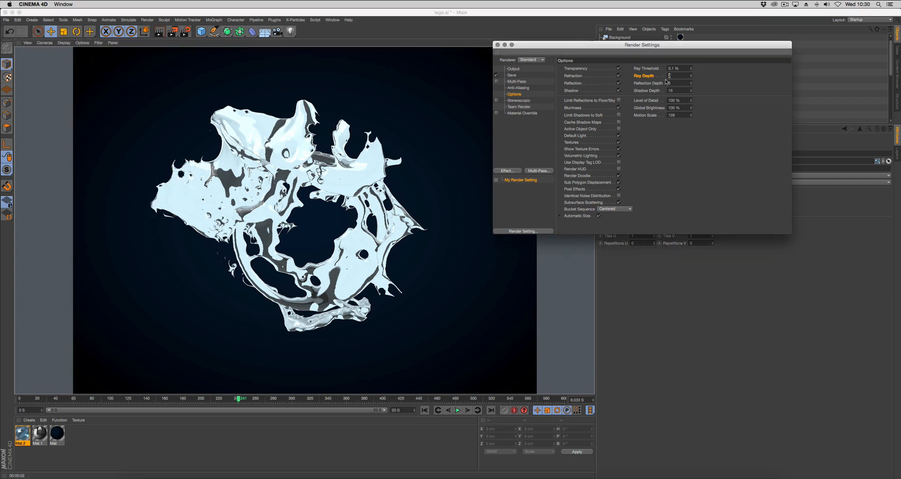
left_click(160, 33)
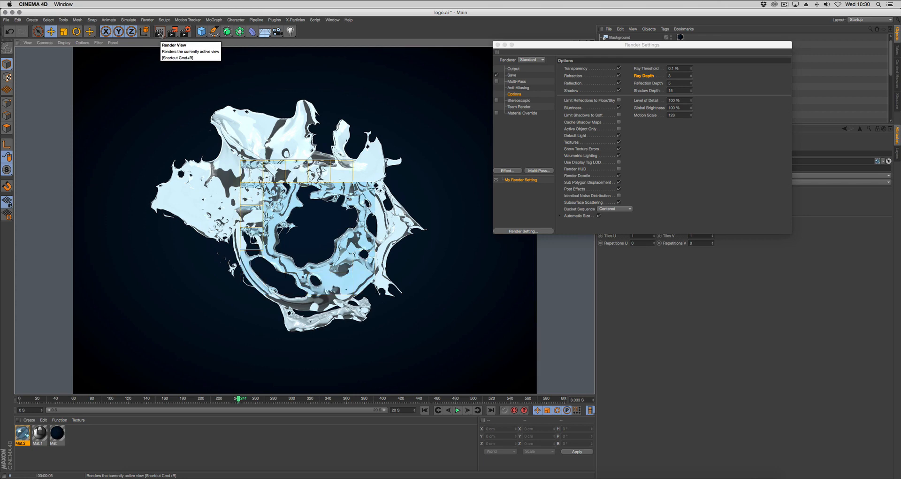
Set the Ray Depth to 5 and render the view once more
left_click(670, 75)
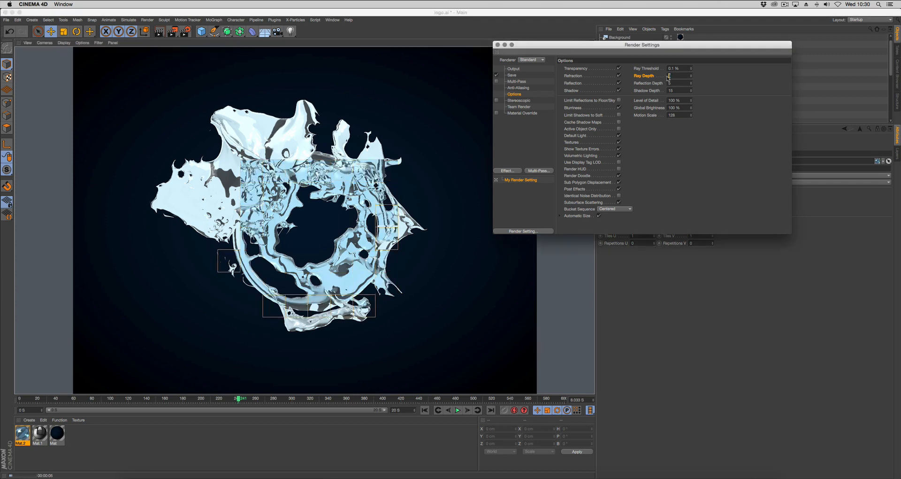
type("6")
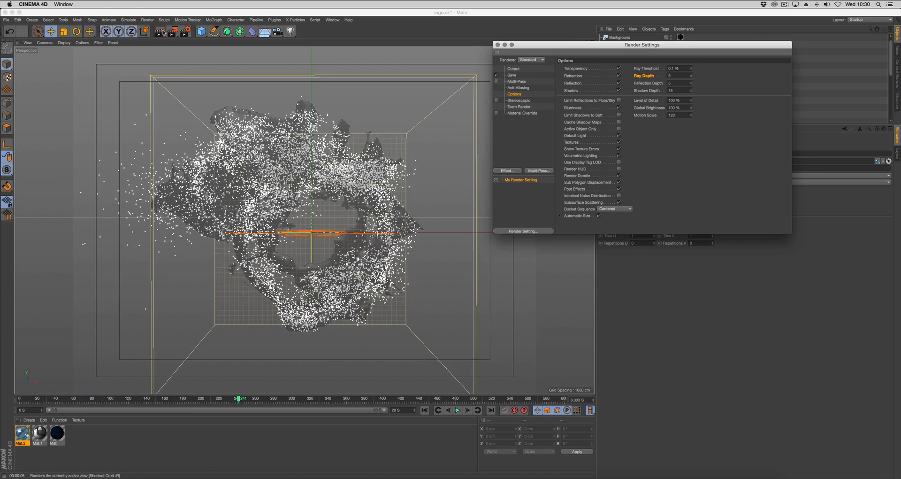
left_click(163, 33)
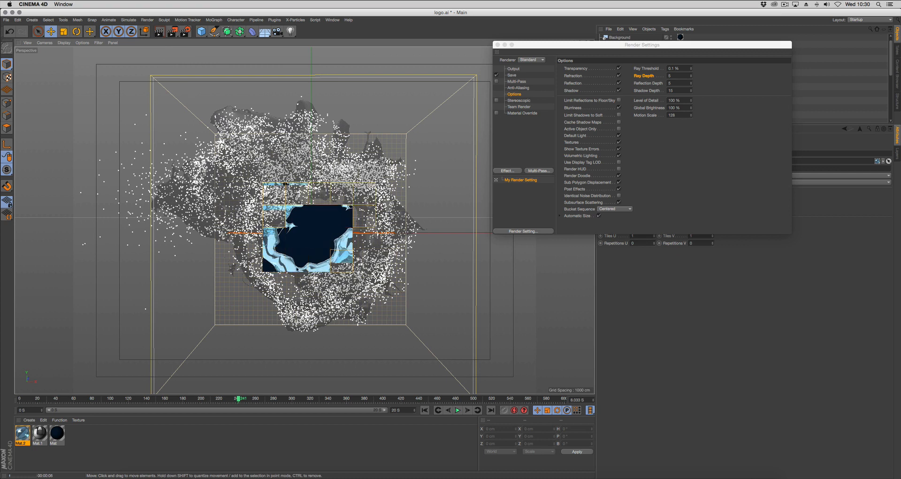
Switch the renderer to Physical with Sampling Quality set to Automatic and render the view
left_click(530, 60)
left_click(527, 74)
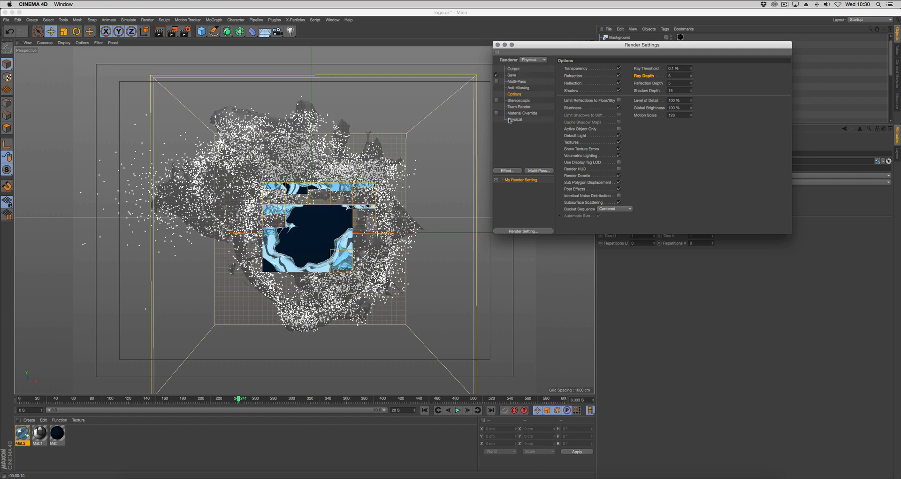
left_click(515, 119)
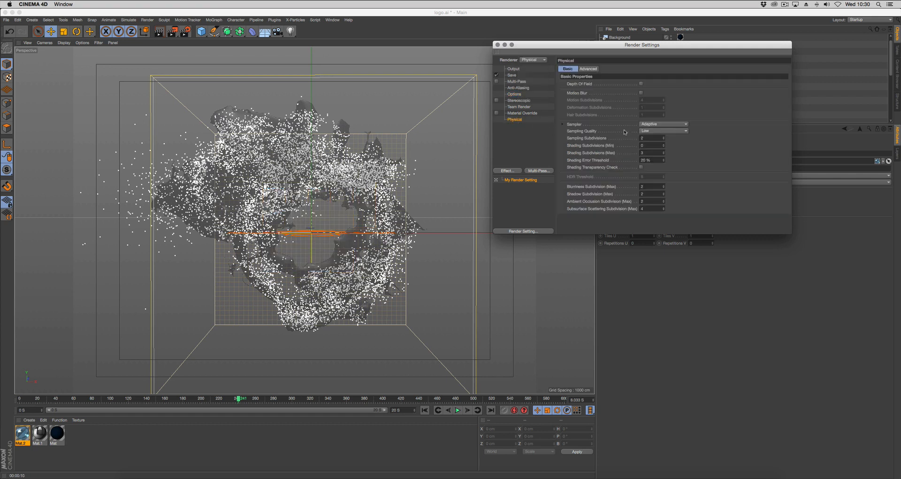
left_click(662, 131)
left_click(651, 159)
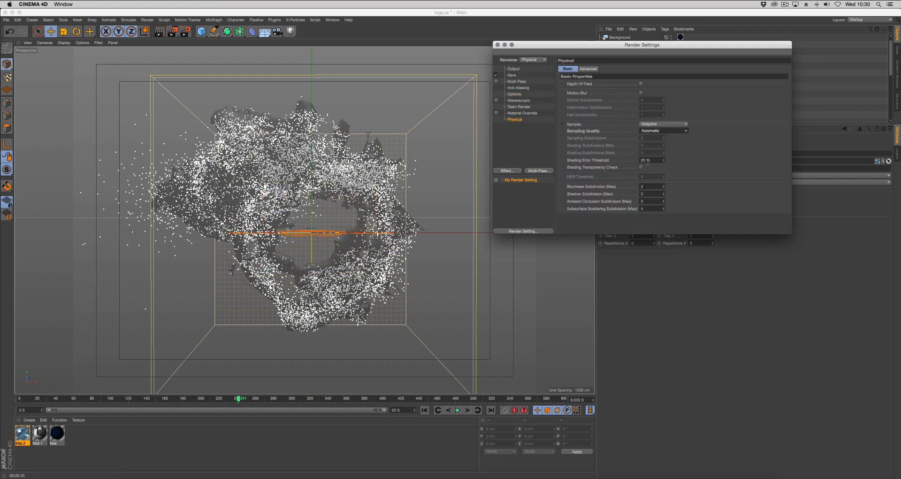
left_click(159, 32)
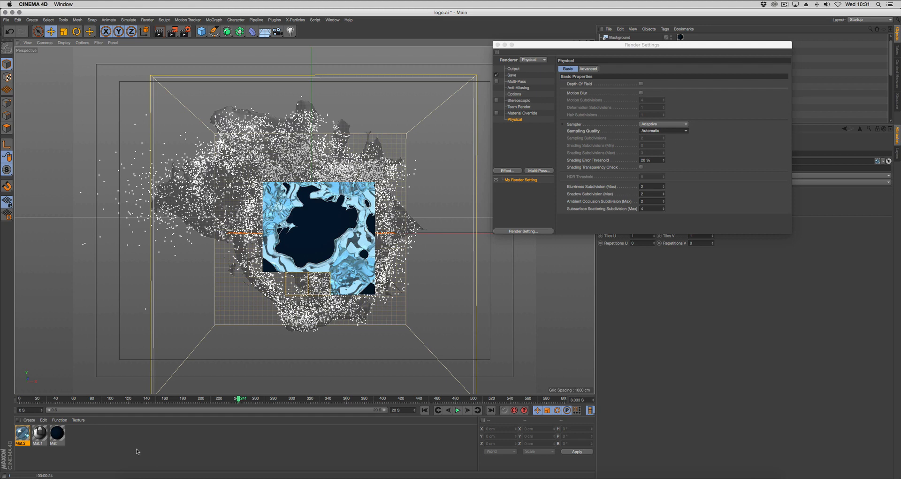
Create an X-Particles Material, assign it to the xpEmitter Dots object and close the render settings
left_click(43, 420)
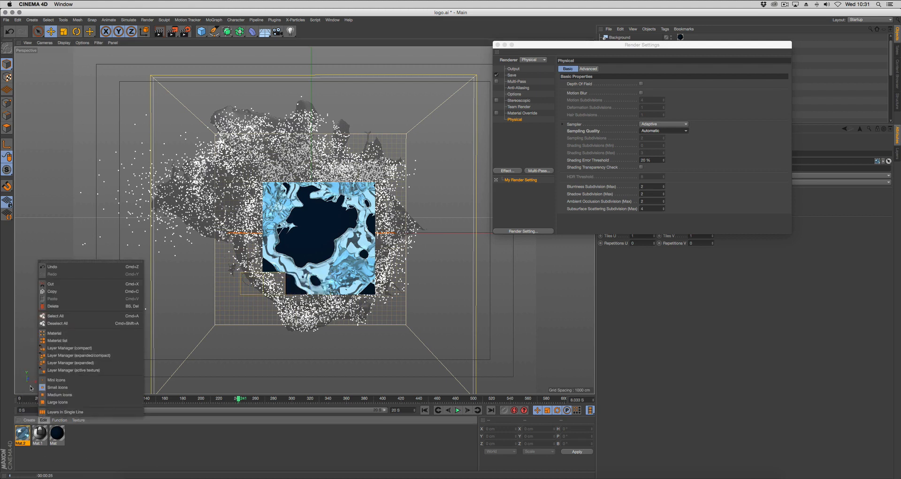
left_click(29, 420)
mouse_move(70, 367)
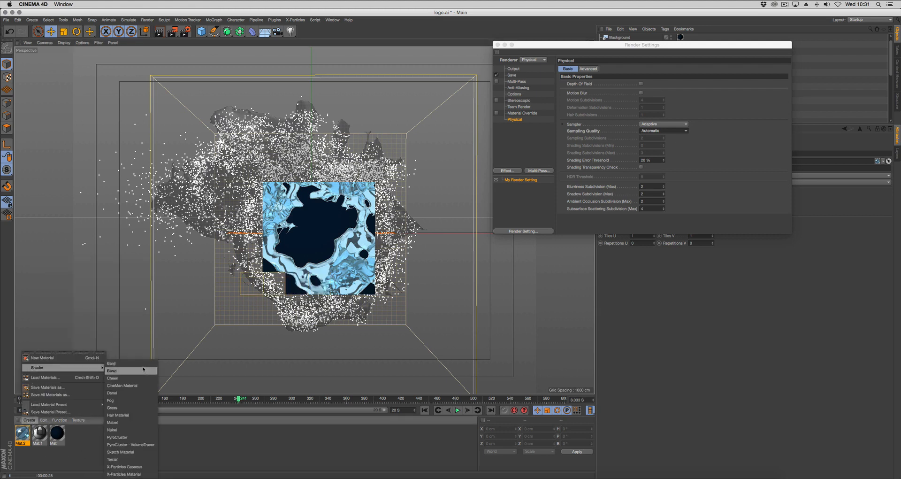
left_click(130, 474)
left_click_drag(626, 45, 654, 205)
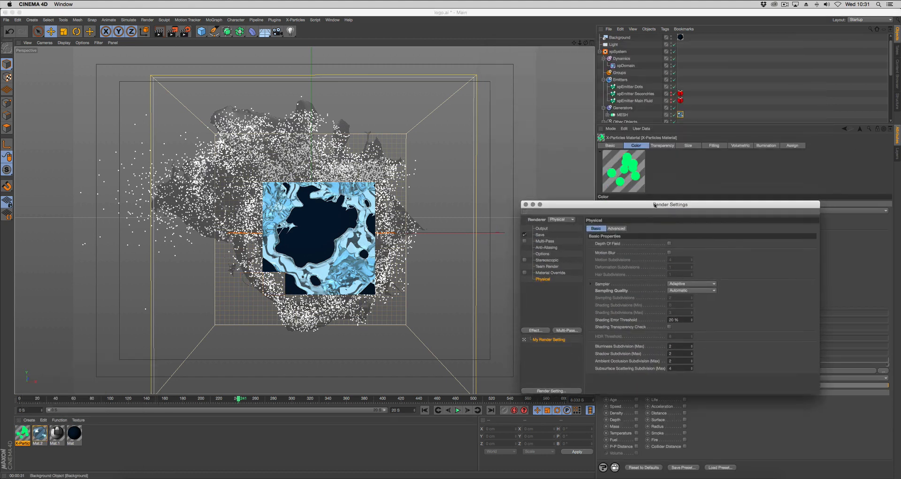
left_click_drag(23, 432, 632, 88)
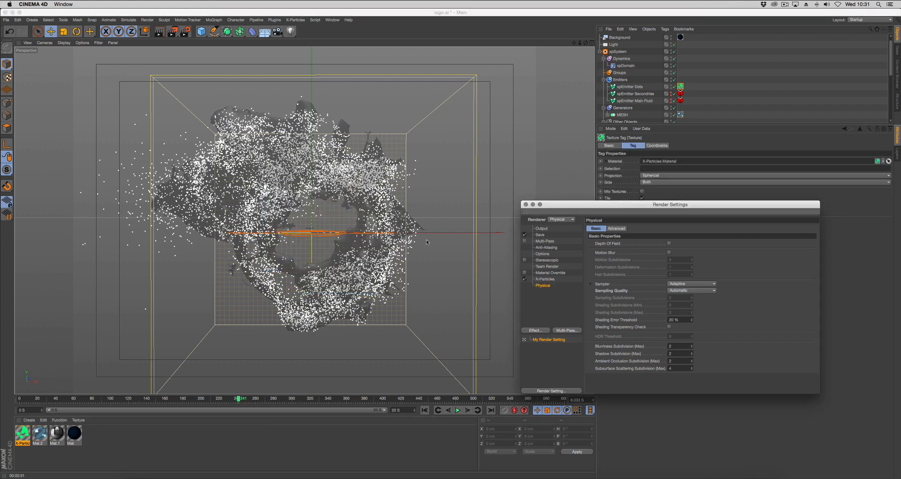
left_click(526, 205)
Set the X-Particles Material's size scale to 18 % and variation to 11 % with the Age modifier enabled, and render a region around the fluid
left_click(23, 433)
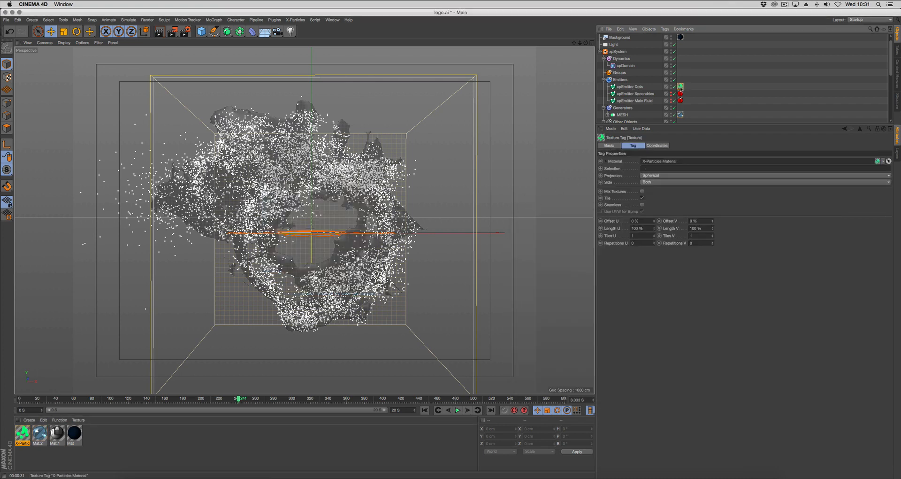
left_click(697, 146)
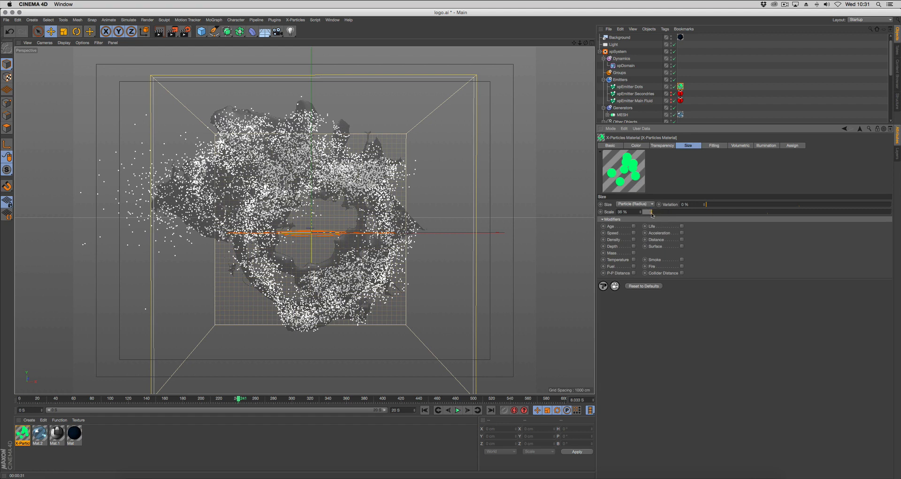
left_click_drag(706, 204, 725, 205)
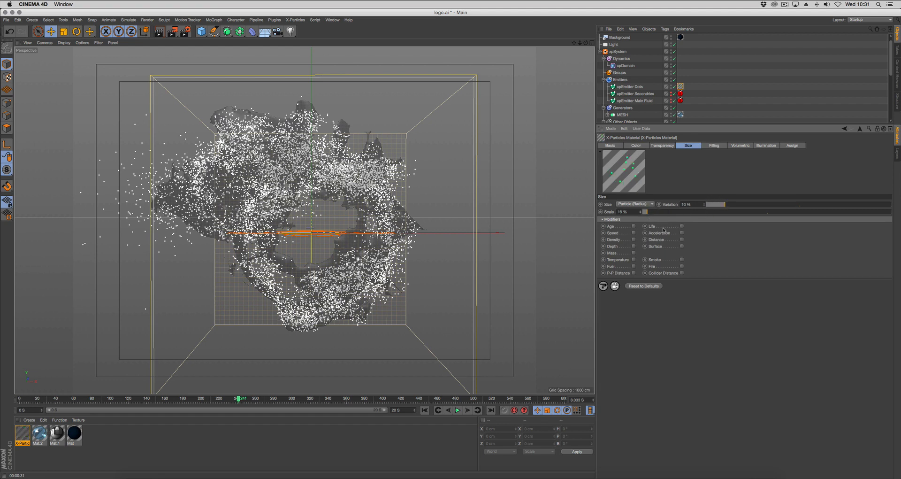
left_click(634, 226)
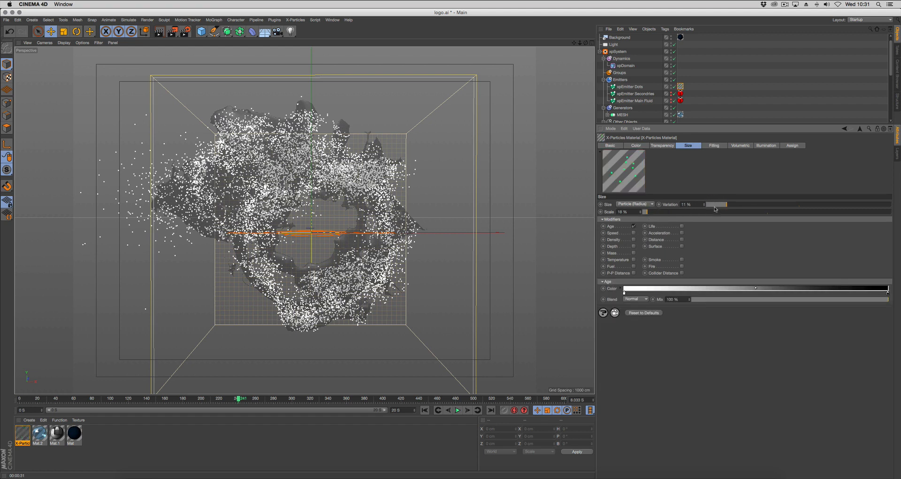
left_click_drag(173, 31, 197, 38)
left_click_drag(95, 64, 513, 378)
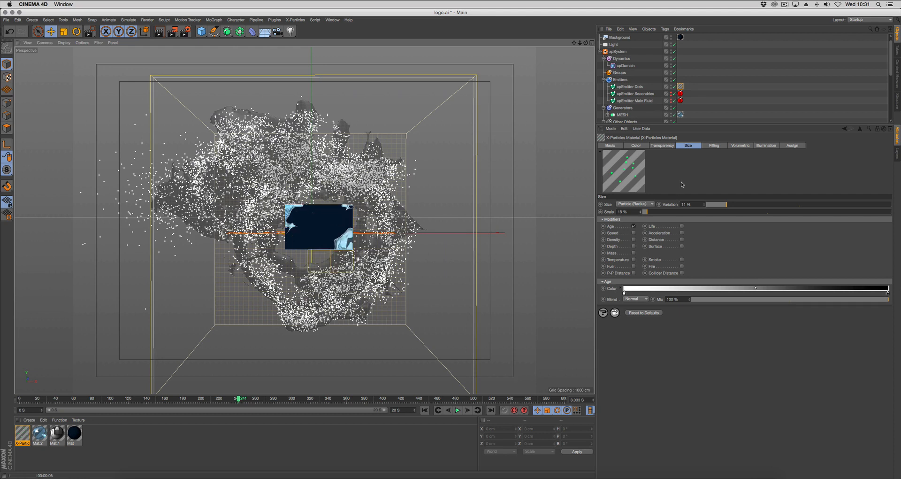
Raise the X-Particles Material's size scale to 71 % and render a region covering the fluid
left_click_drag(652, 214, 660, 213)
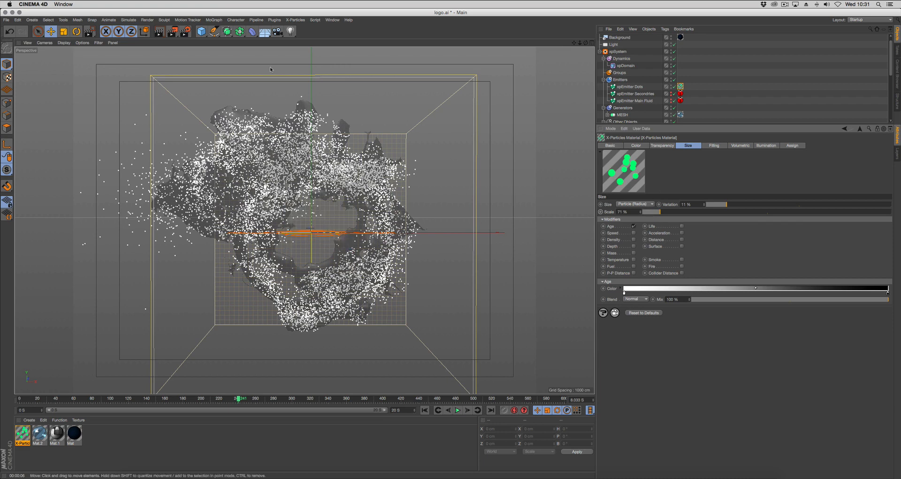
left_click(176, 32)
left_click(189, 41)
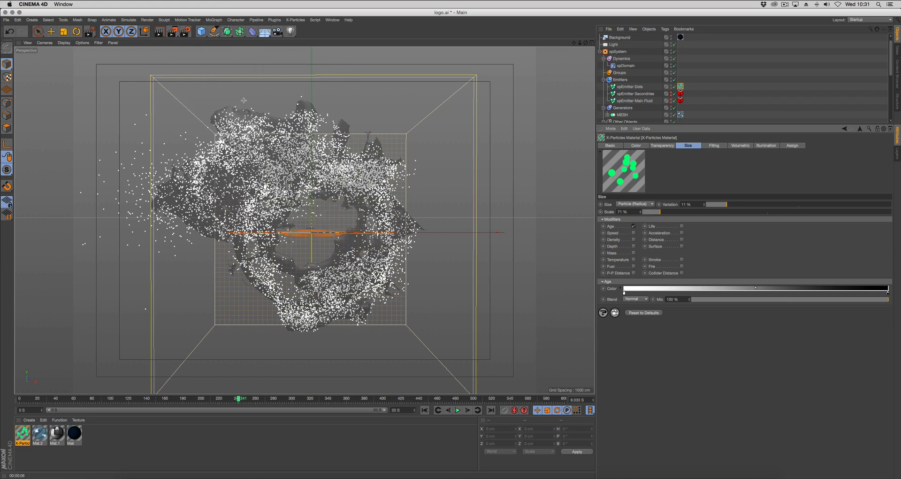
left_click_drag(130, 69, 488, 376)
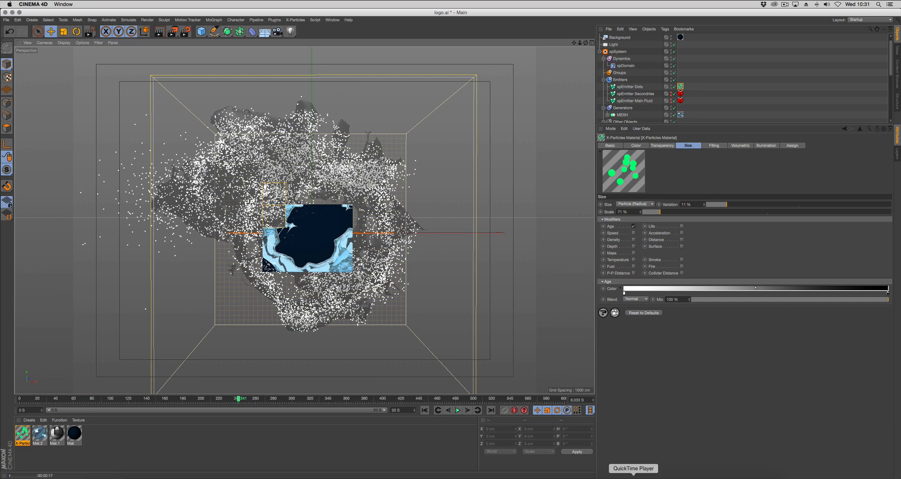
Switch to QuickTime Player and play the FLUID2LOGO (Converted).mov video from the beginning to review the finished look
left_click(633, 477)
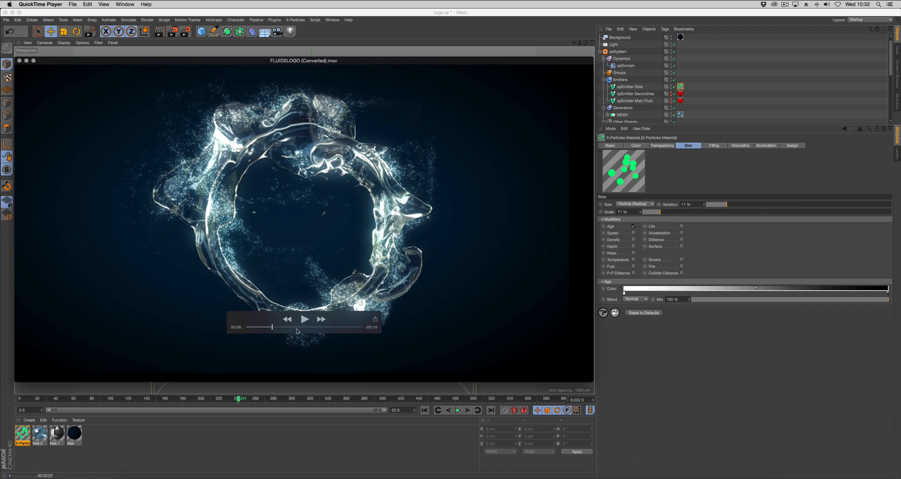
left_click_drag(272, 327, 245, 334)
left_click(304, 320)
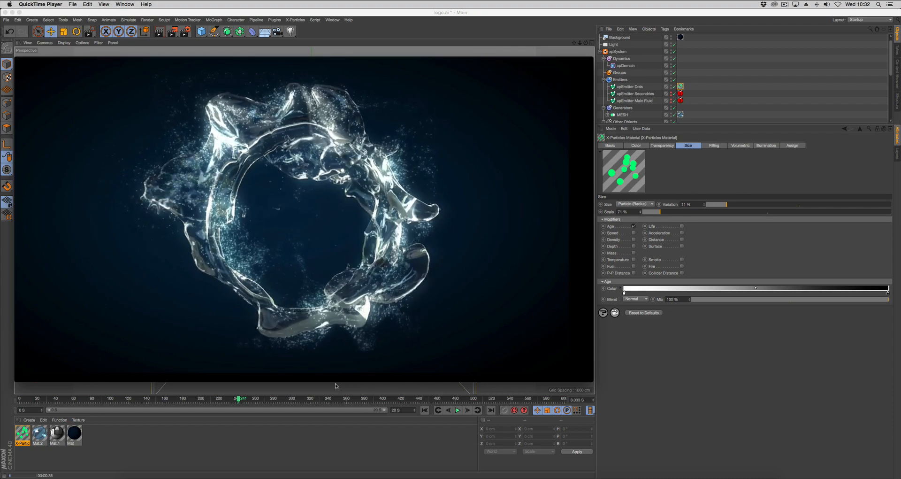
mouse_move(335, 376)
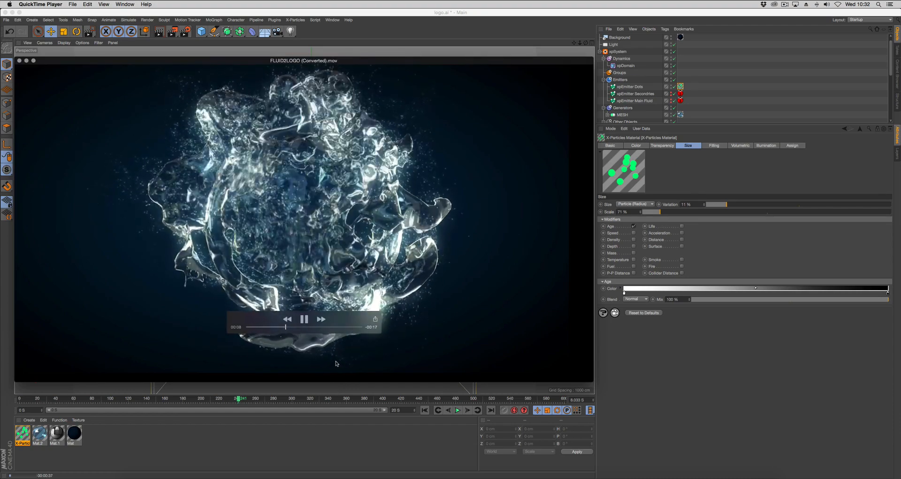